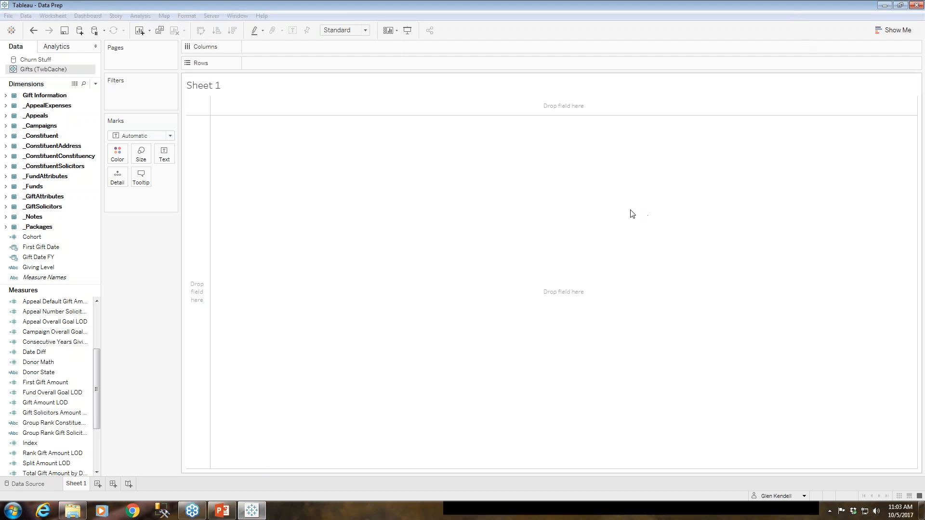
Step: Place the Gift Date FY dimension on Columns so the sheet has one column per fiscal year
left_click(242, 5)
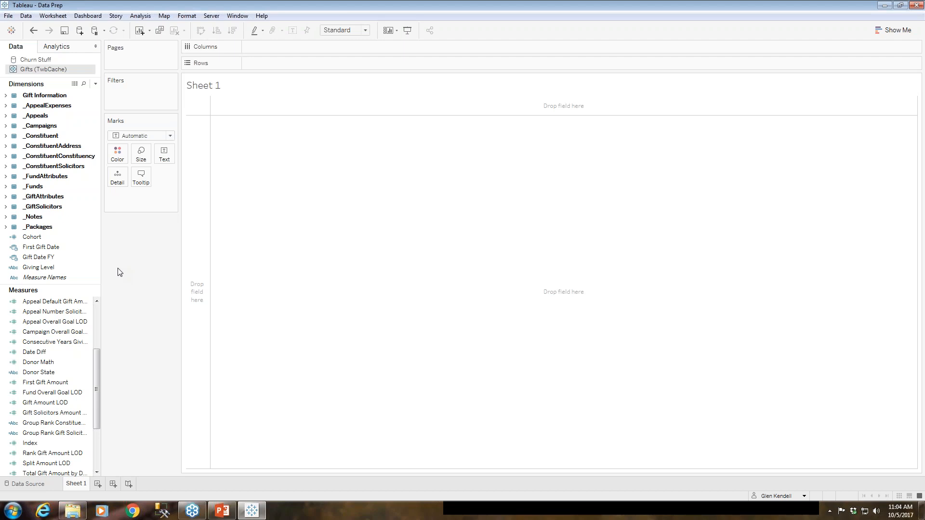
left_click(33, 247)
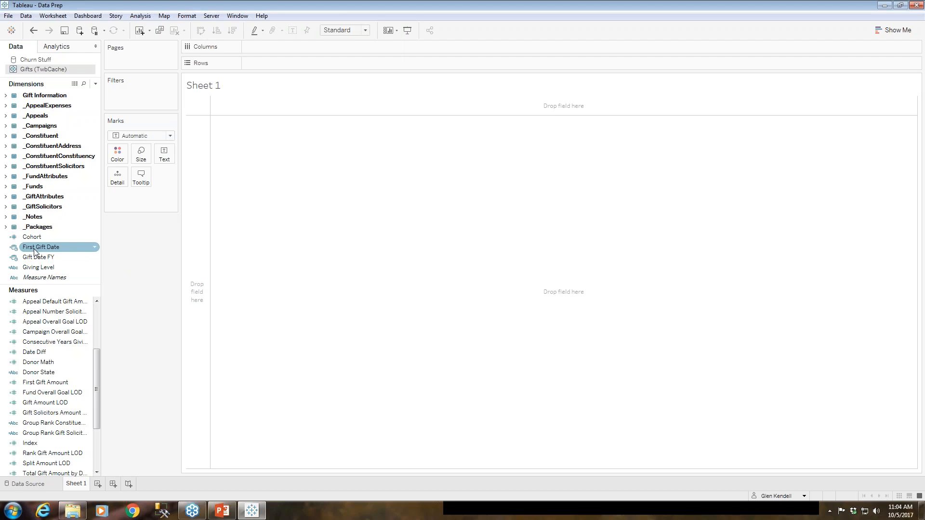
left_click(38, 257)
left_click_drag(38, 257, 290, 46)
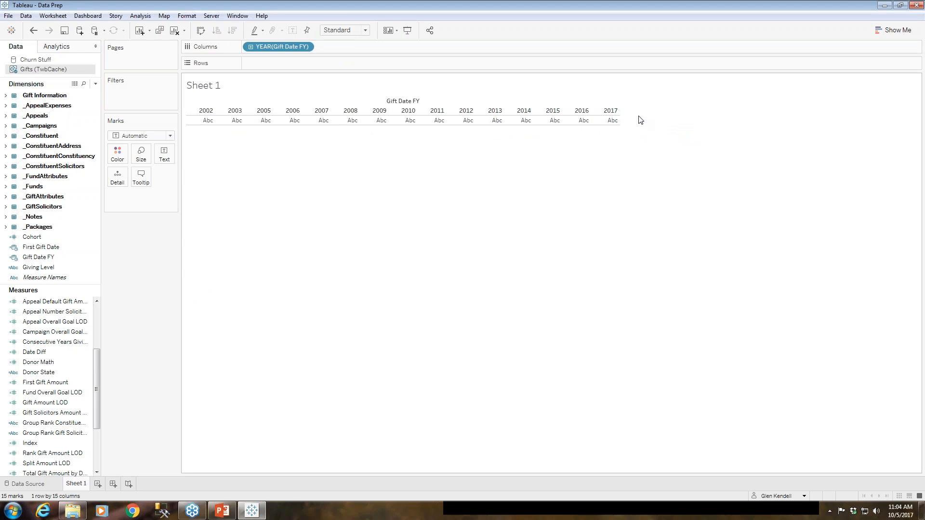
Step: Add Records Internal ID from the Gift Information dimensions to Rows
left_click(6, 96)
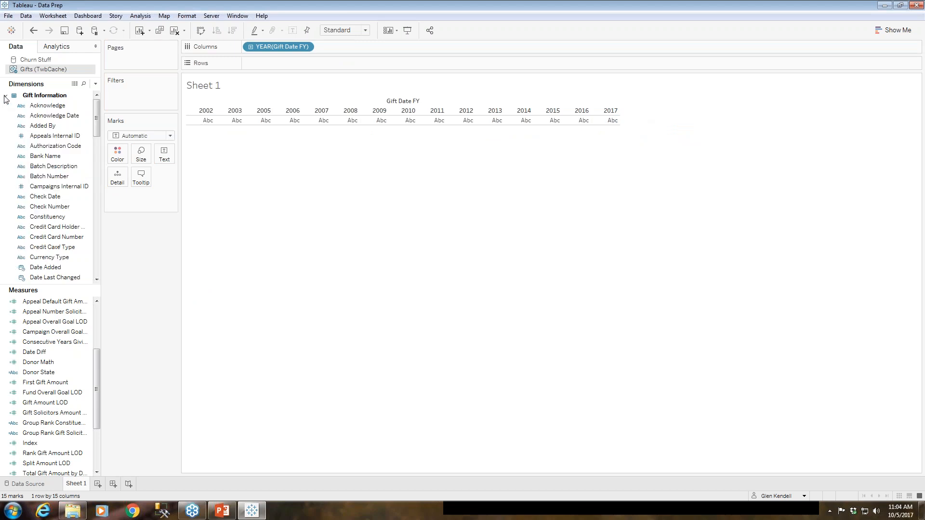
scroll(86, 159, "down", 12)
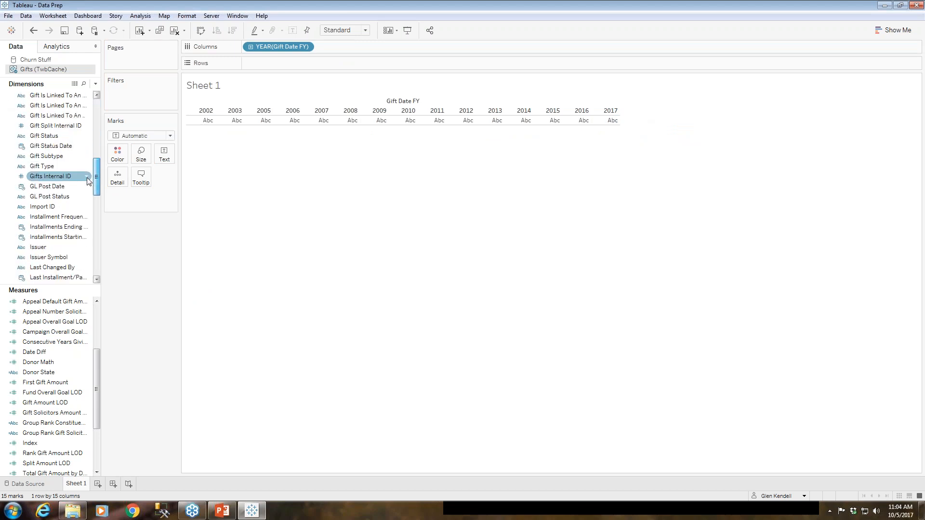
scroll(68, 212, "down", 2)
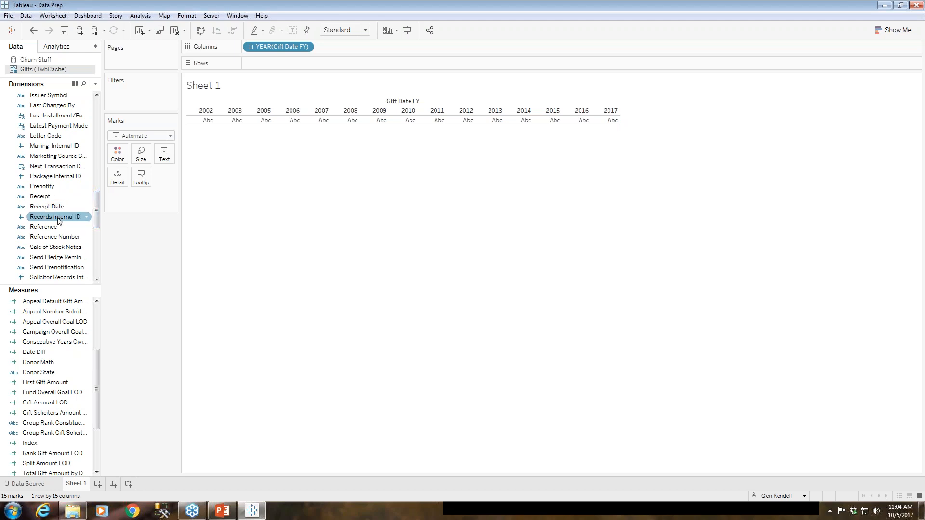
double_click(57, 217)
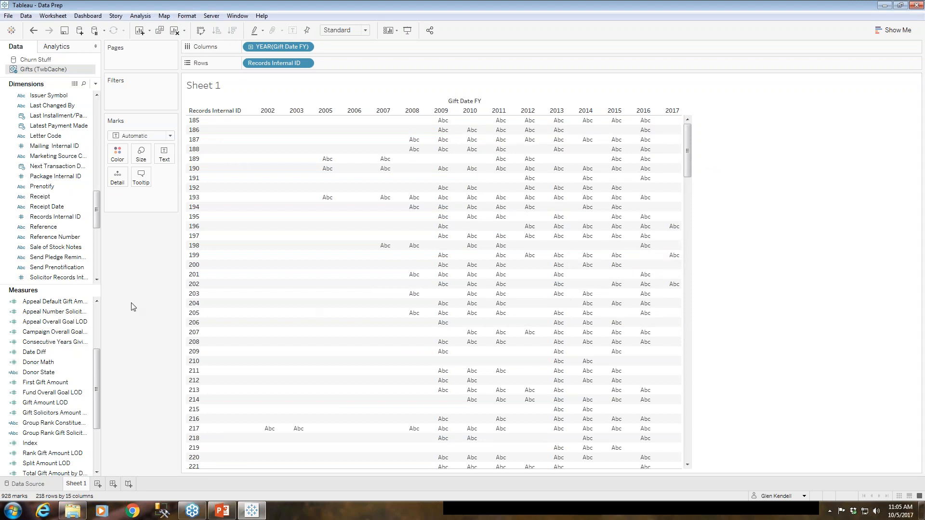
Step: Review the formula of the First Gift Amount calculated field and close it without changes
left_click_drag(96, 415, 96, 446)
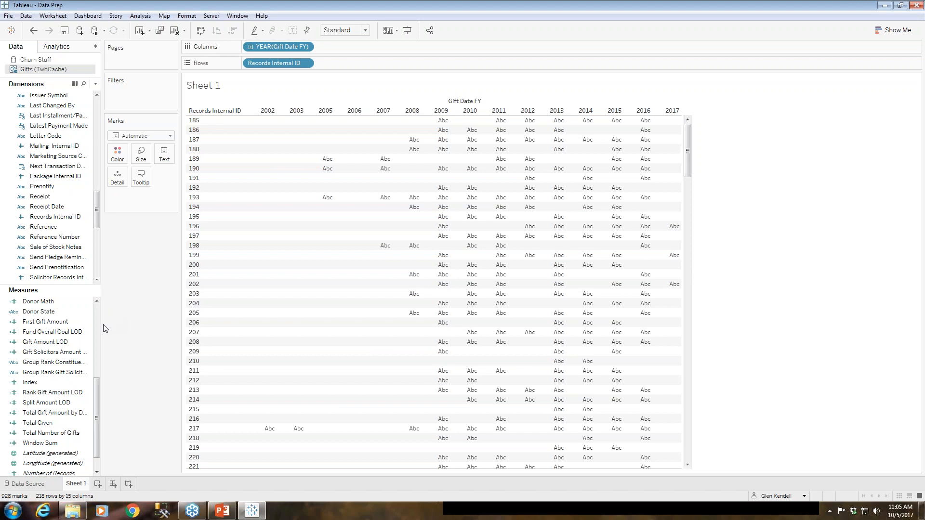
left_click(30, 325)
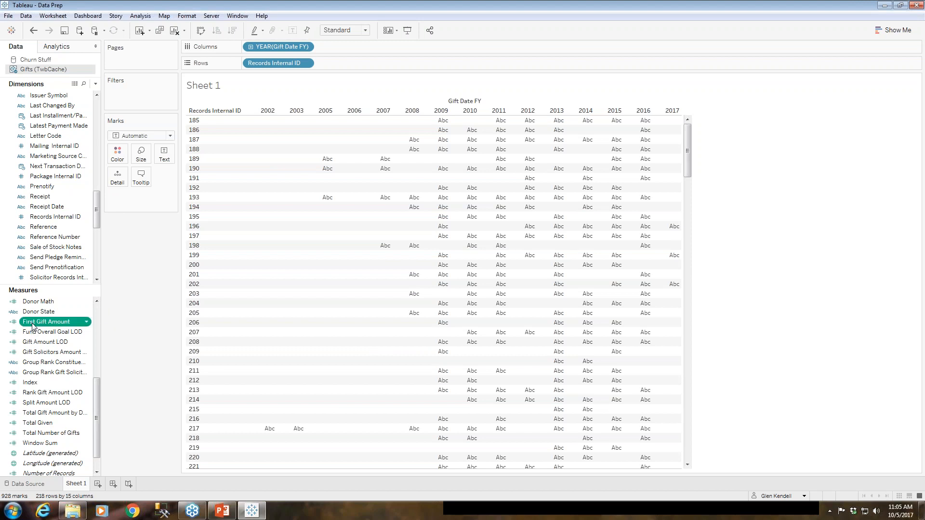
right_click(33, 326)
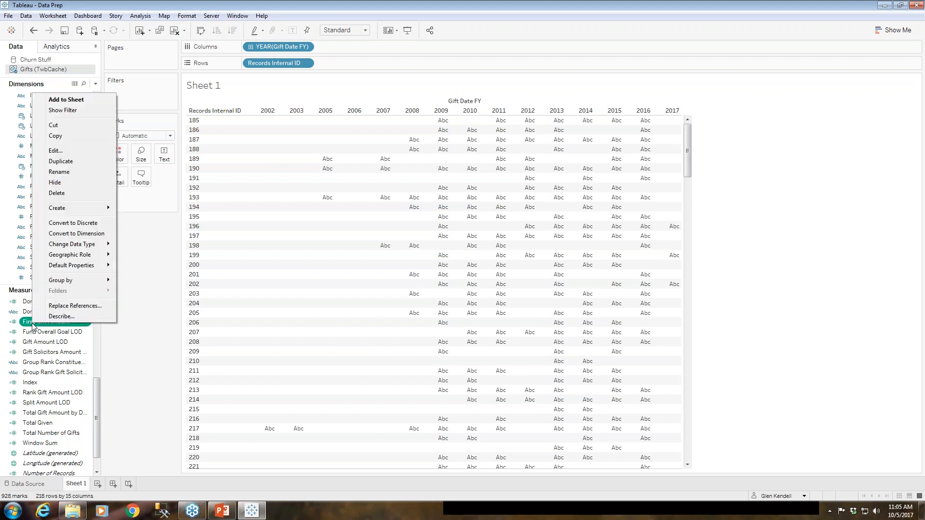
left_click(55, 150)
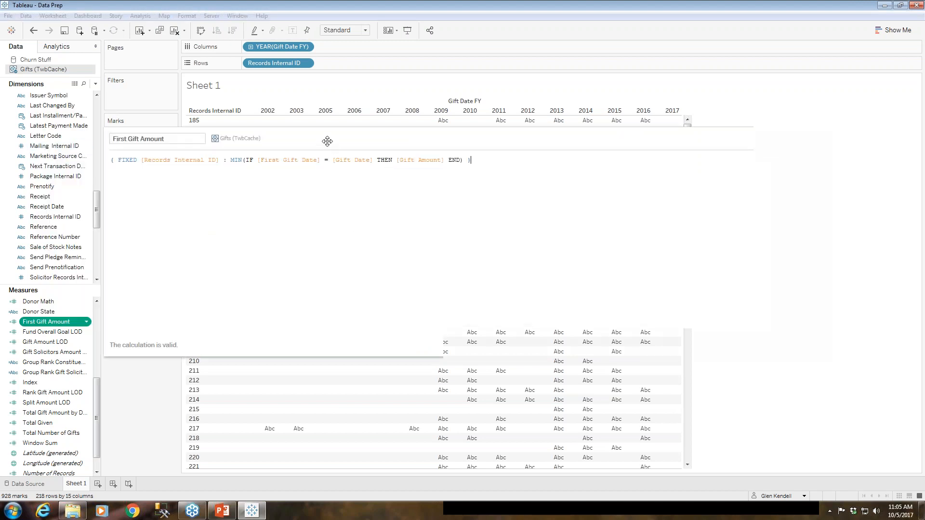
left_click_drag(329, 140, 240, 145)
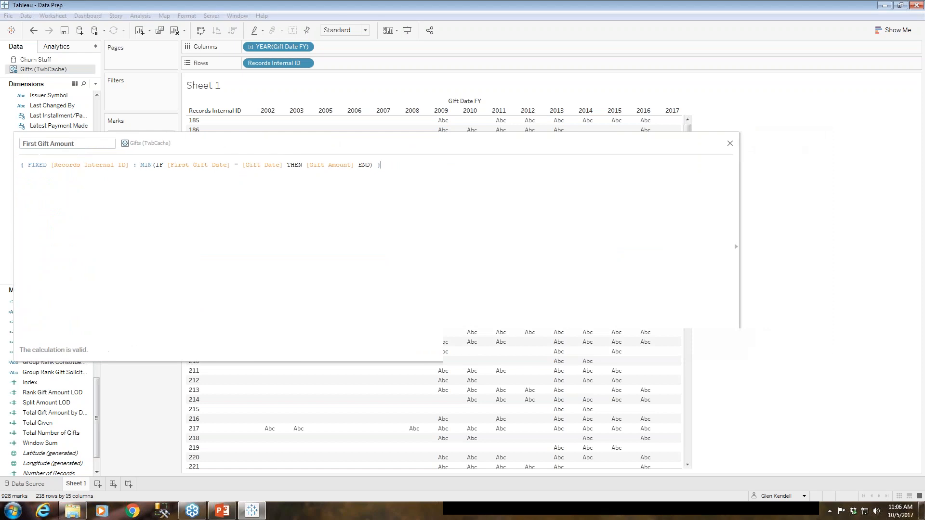
left_click(730, 143)
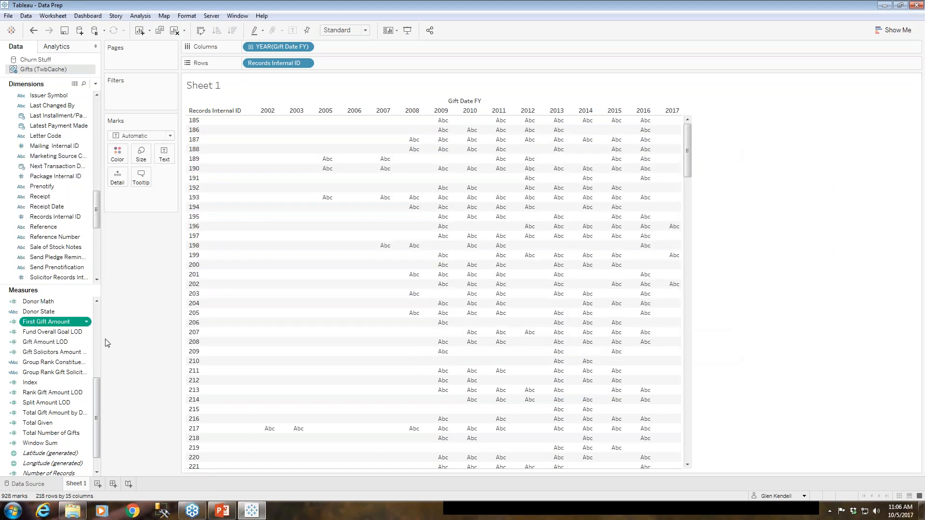
Step: Collapse the Gift Information dimensions and review the formula of the First Gift Date calculated field
left_click_drag(96, 400, 101, 328)
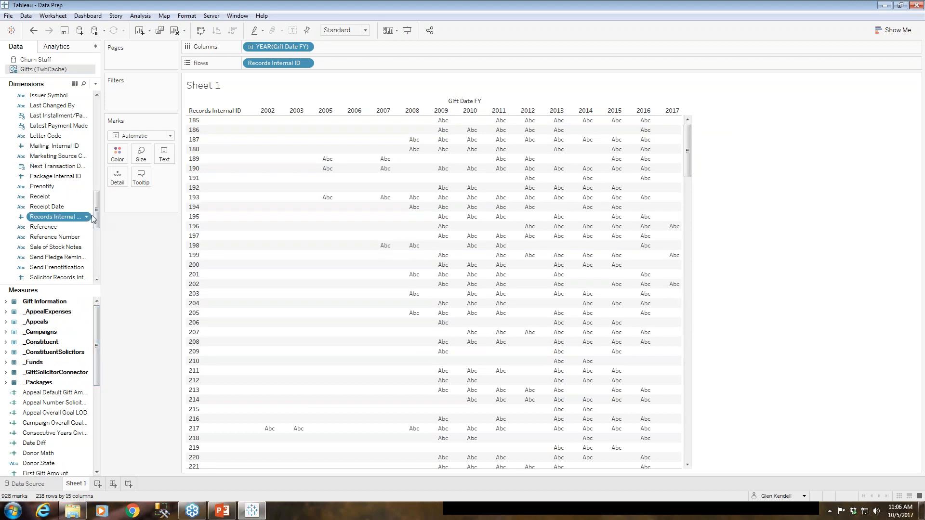
left_click_drag(96, 214, 90, 114)
left_click(5, 95)
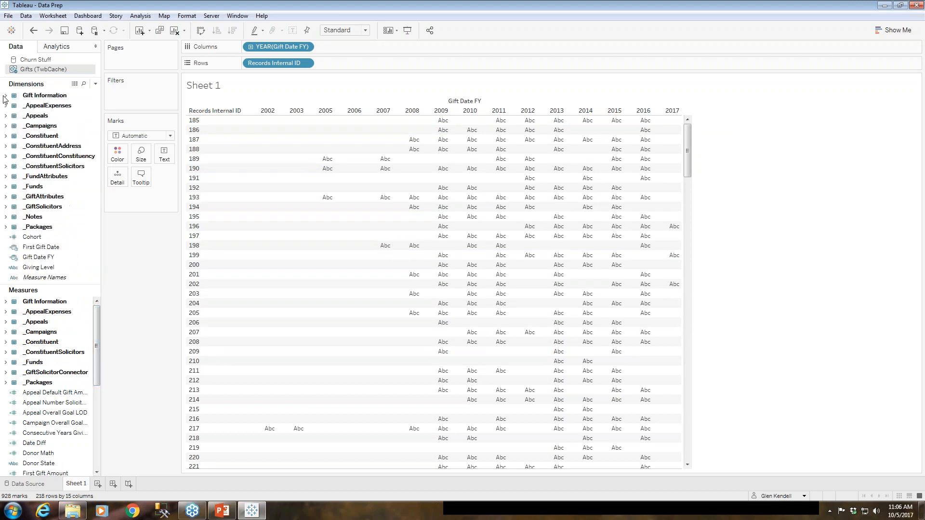
right_click(67, 247)
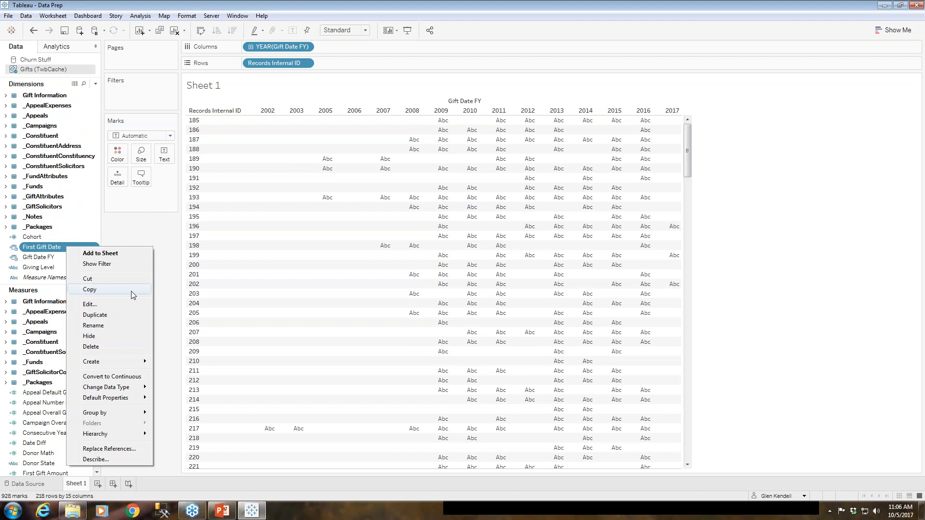
left_click(113, 303)
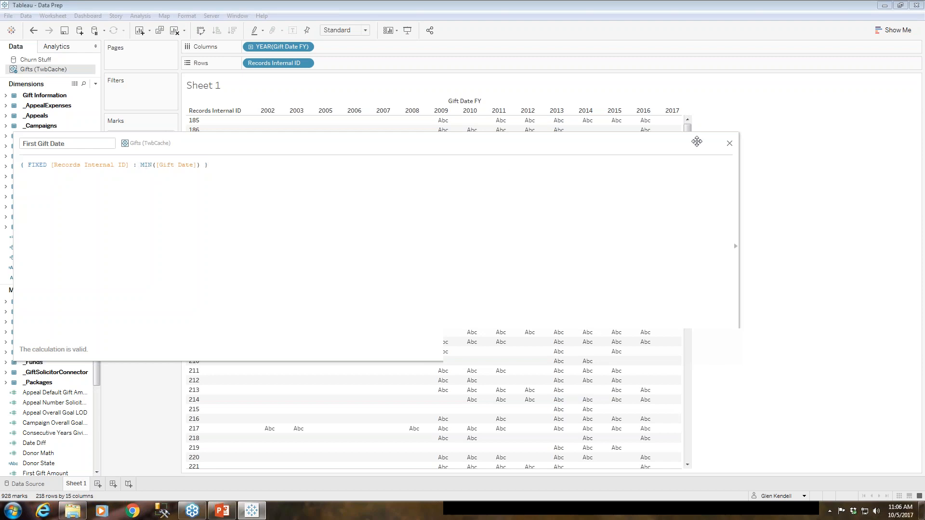
left_click(729, 143)
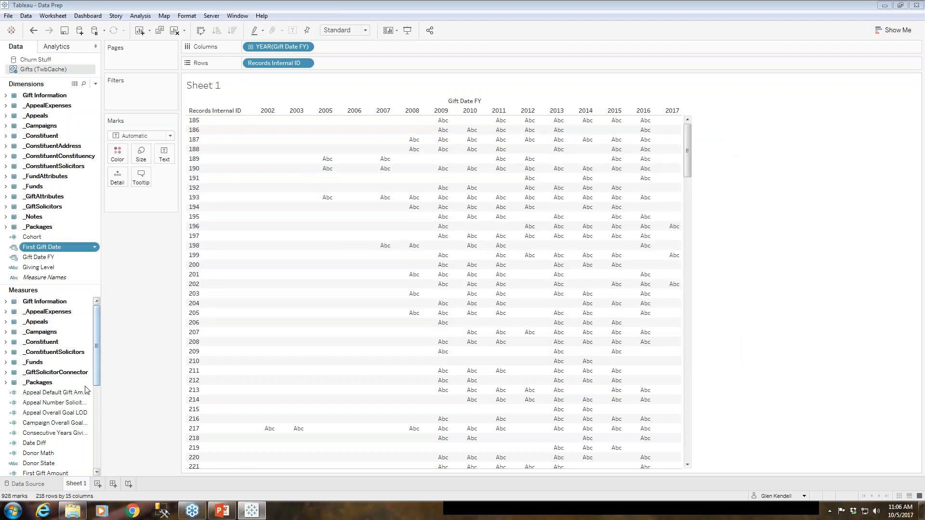
Step: Review the formula of the Total Gift Amount by Donor calculated field and close it without changes
left_click_drag(98, 371, 94, 447)
left_click(62, 412)
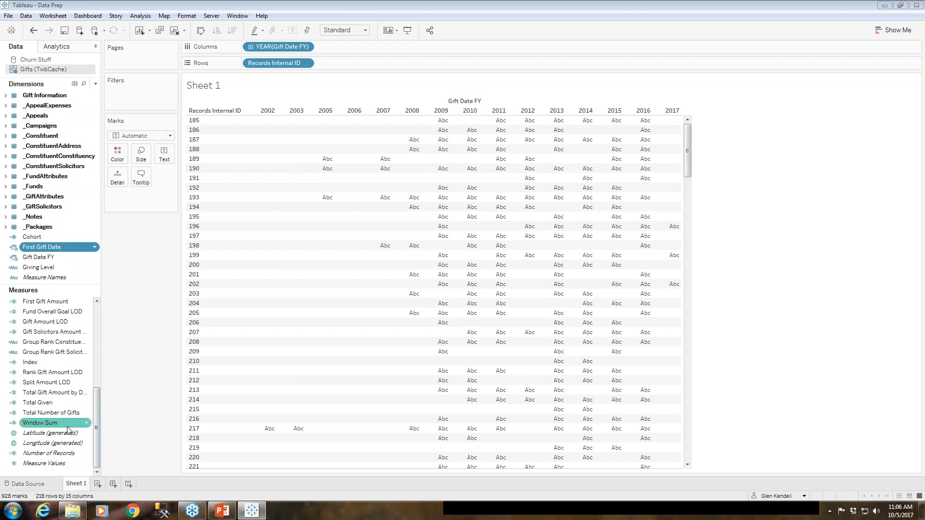
right_click(59, 394)
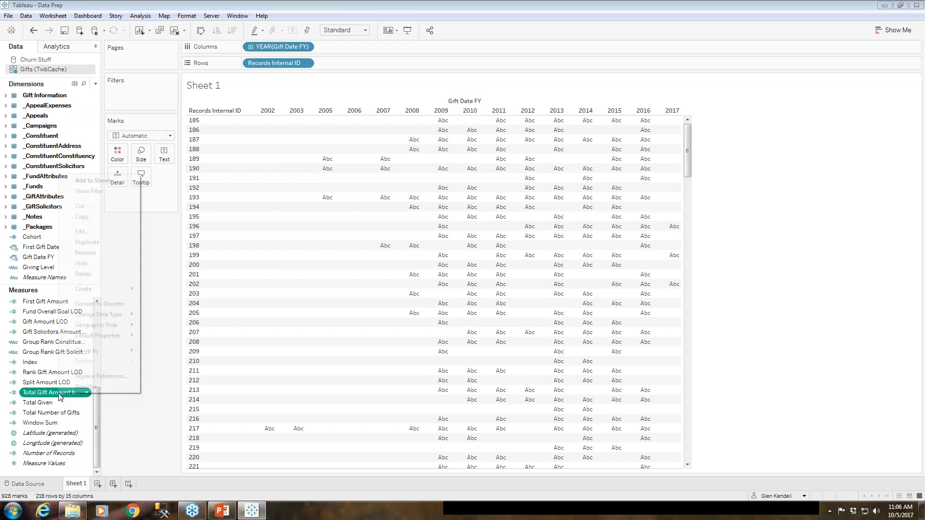
left_click(86, 232)
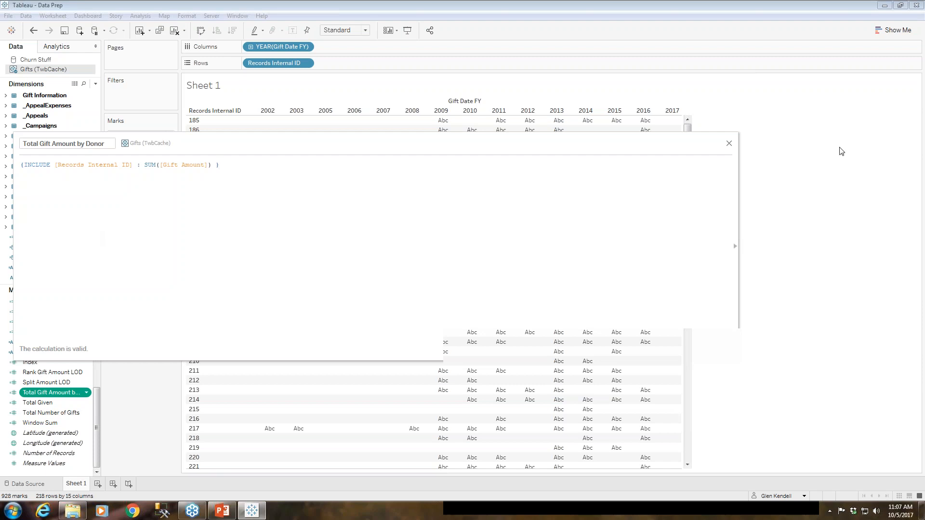
left_click(729, 144)
Step: Add the Total Gift Amount by Donor measure to the table as text and inspect the yearly amounts of the first donor
left_click(63, 424, "ctrl")
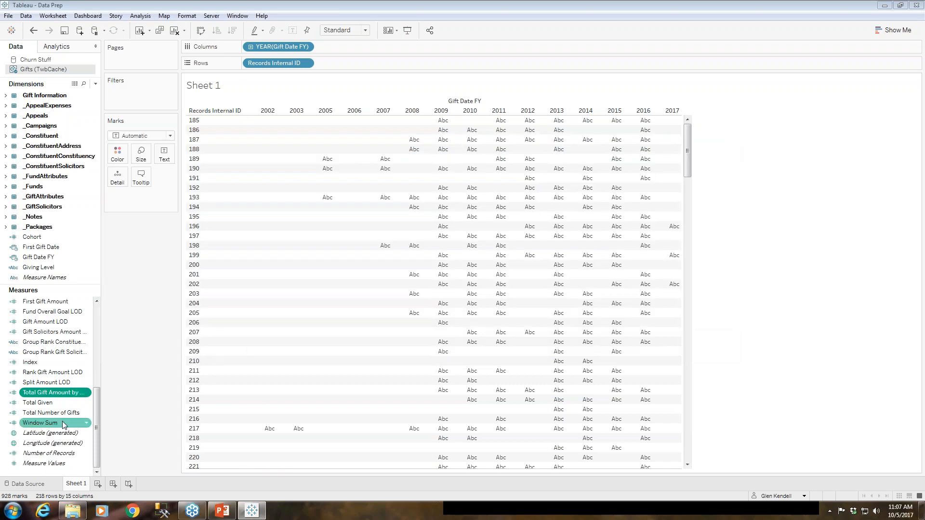
double_click(53, 398)
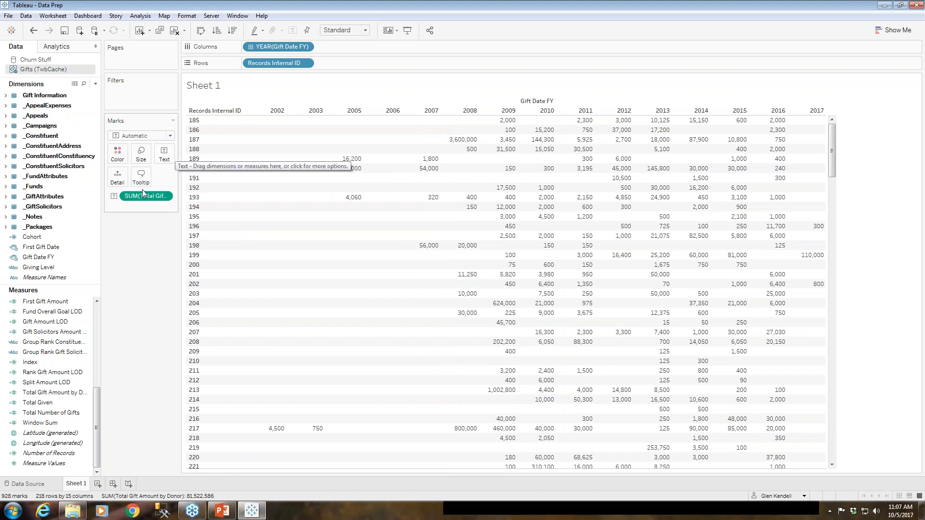
mouse_move(480, 141)
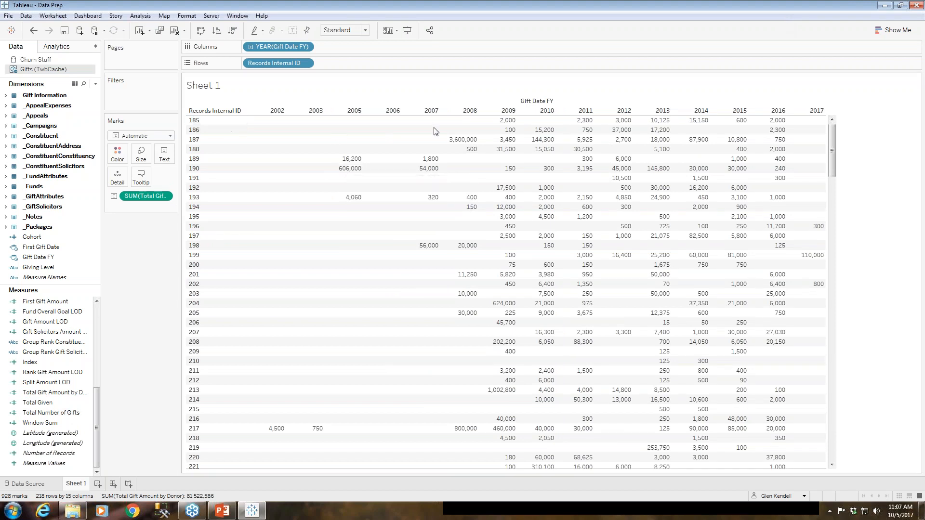
mouse_move(509, 127)
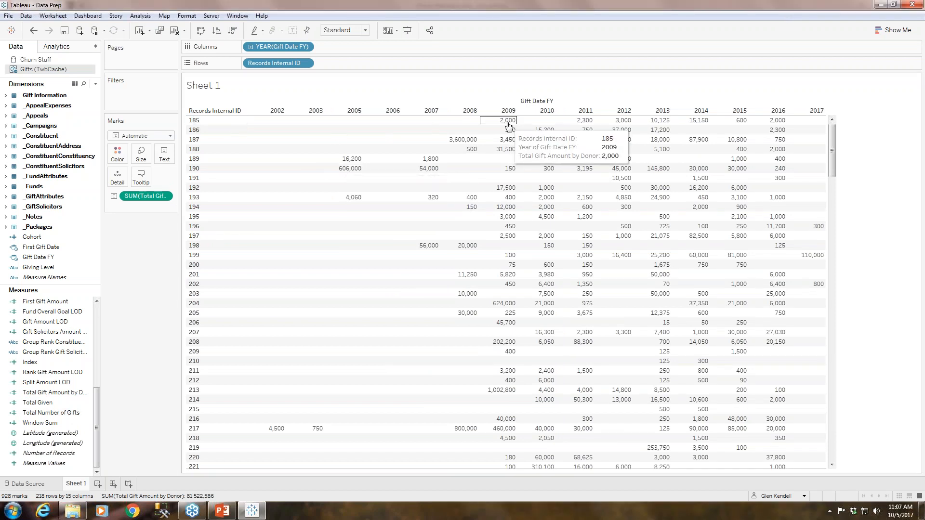
mouse_move(622, 126)
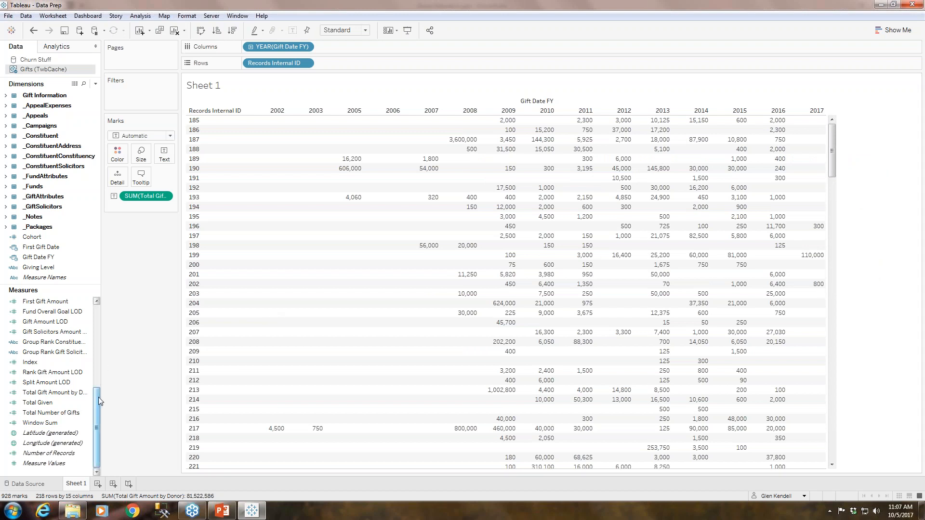
Step: Review the formula of the Donor State calculated field and add the field to the table's text marks
left_click_drag(98, 397, 99, 321)
scroll(98, 334, "down", 5)
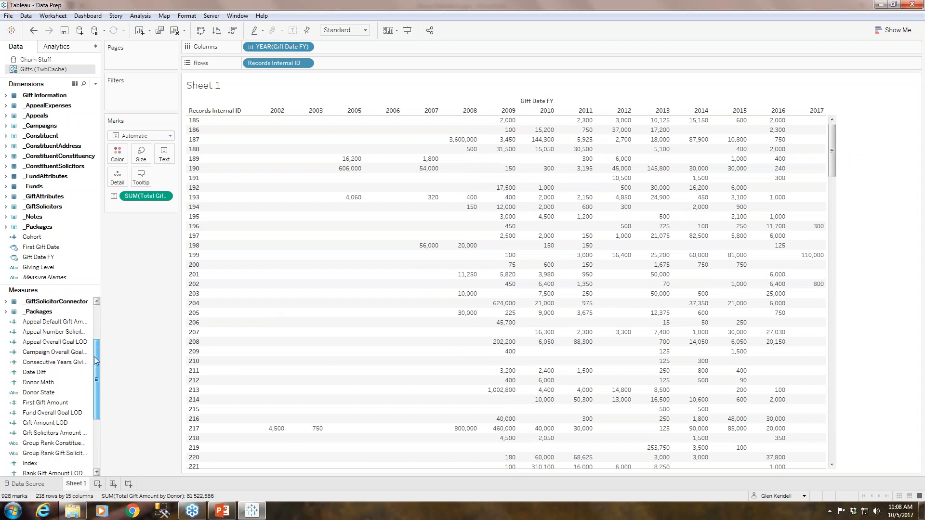
mouse_move(96, 367)
left_mouse_down()
mouse_move(98, 339)
mouse_move(100, 353)
left_mouse_up()
right_click(54, 422)
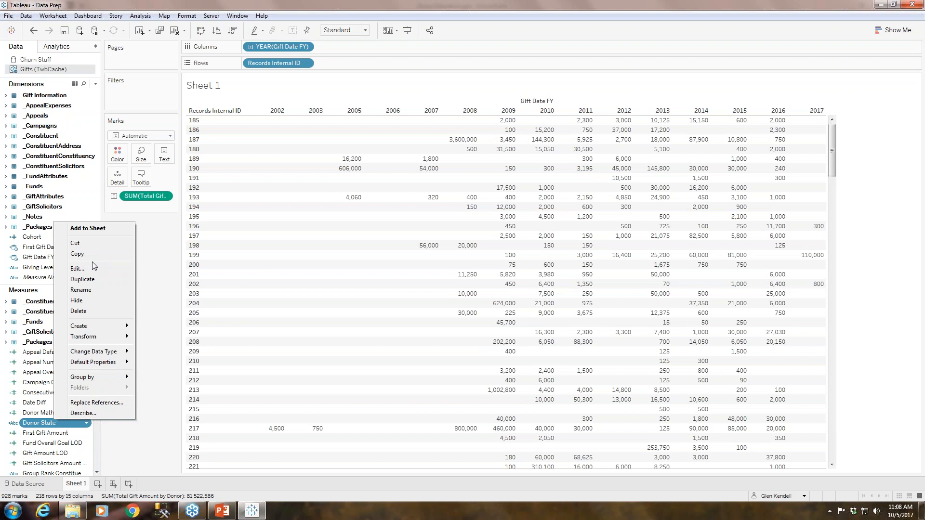
left_click(86, 267)
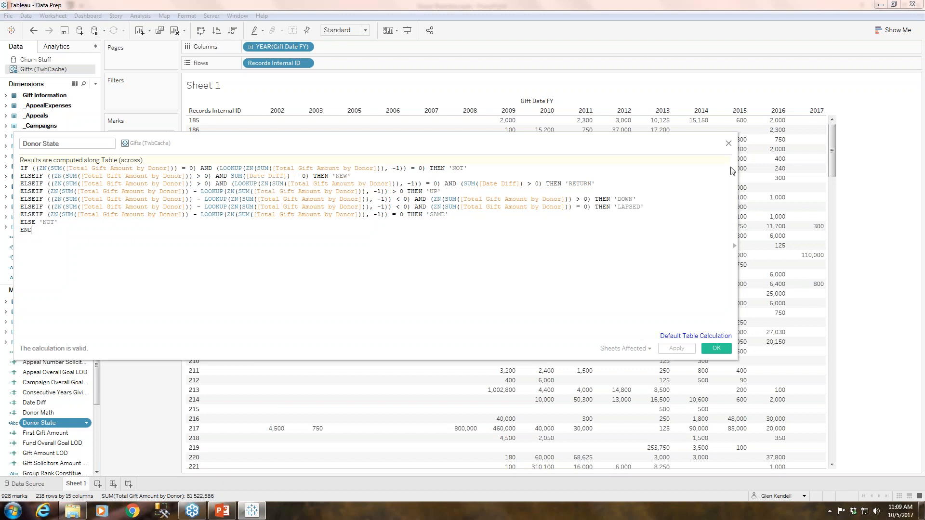
left_click(729, 145)
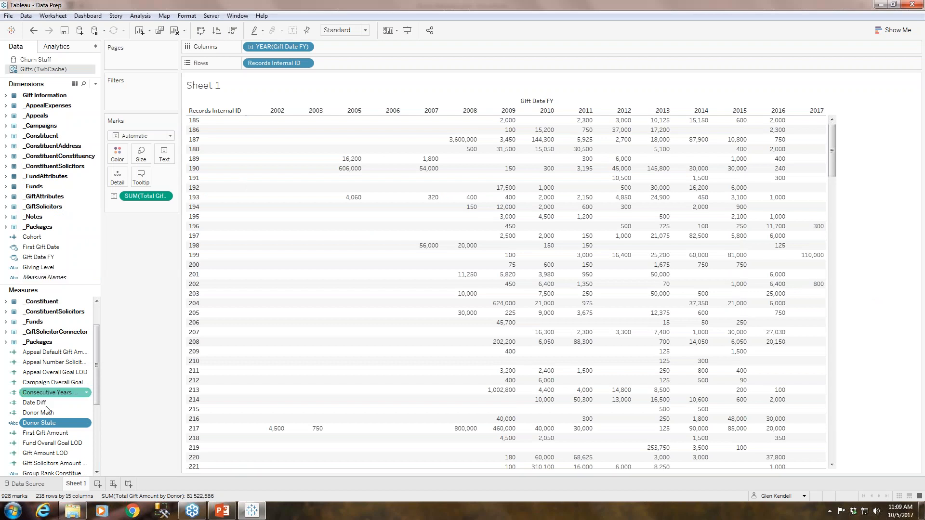
left_click_drag(39, 424, 165, 157)
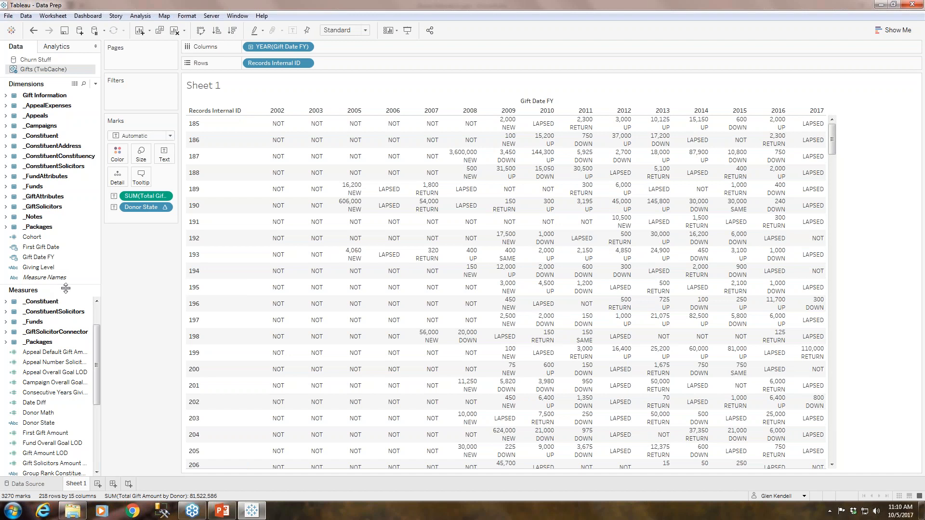
Step: Review the formula of the Consecutive Years Giving calculated field and close it without changes
left_click(96, 311)
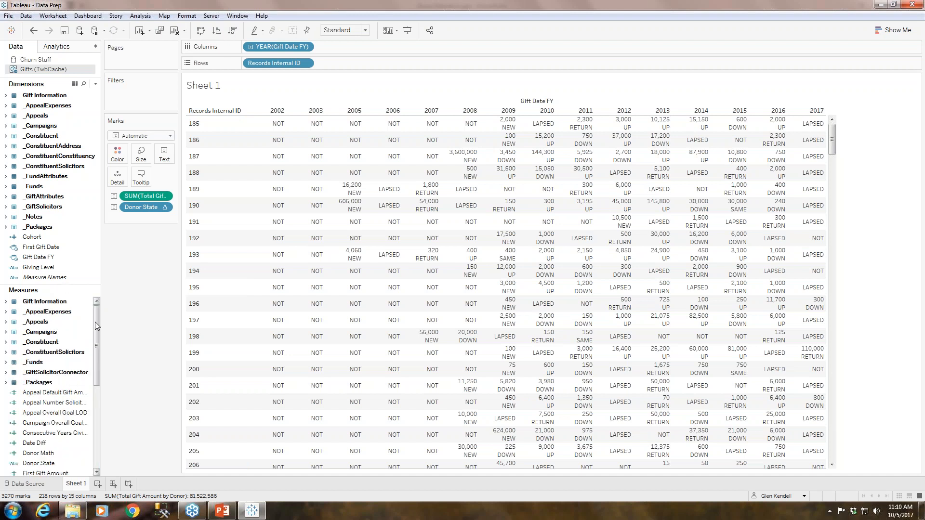
right_click(70, 432)
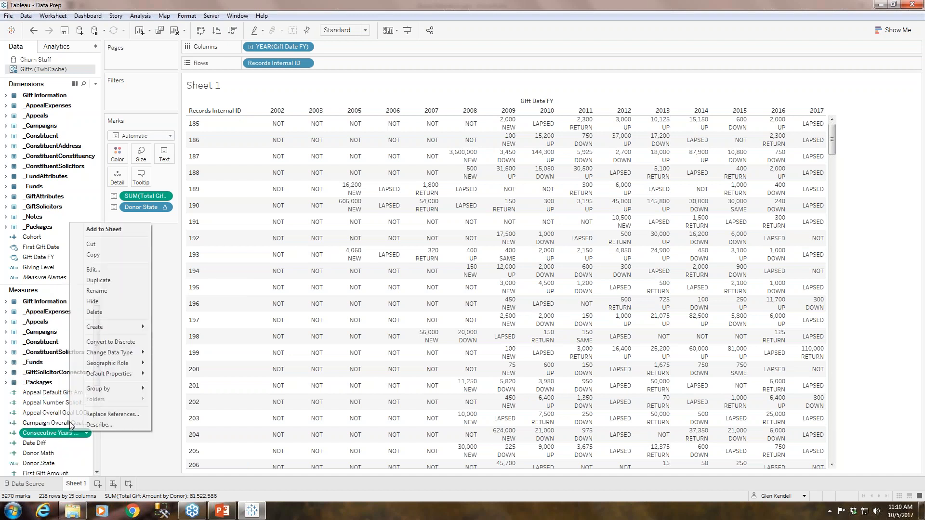
left_click(101, 270)
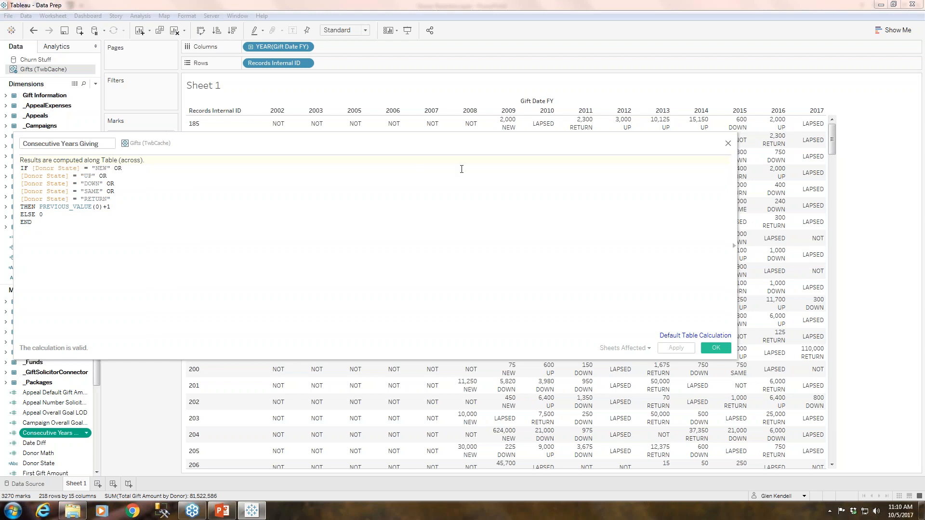
left_click(728, 146)
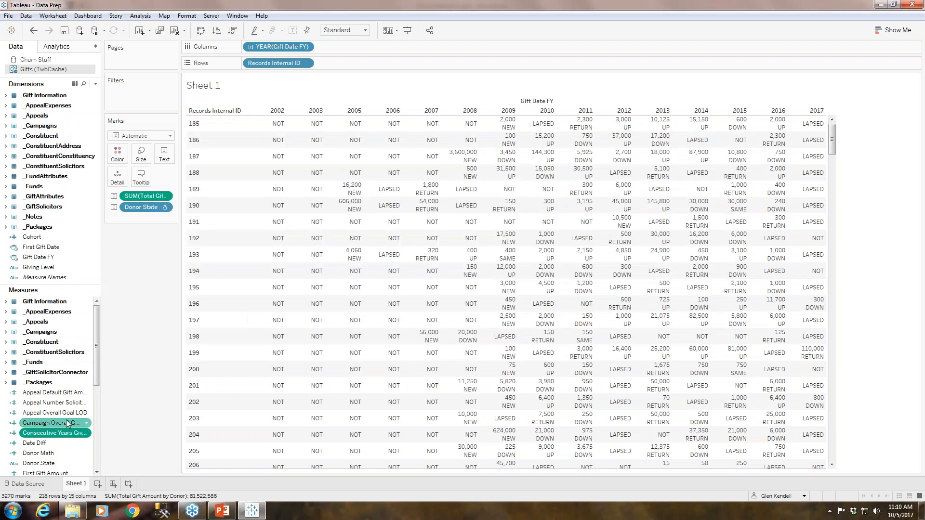
Step: Add Consecutive Years Giving to the table's text marks, review the Donor Math formula, and add Donor Math as text too
left_click_drag(61, 433, 164, 157)
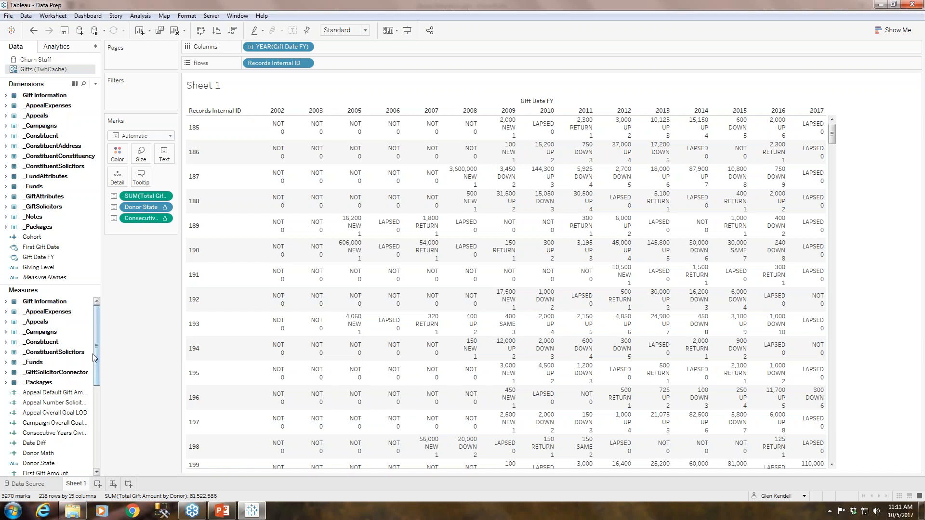
scroll(96, 357, "down", 2)
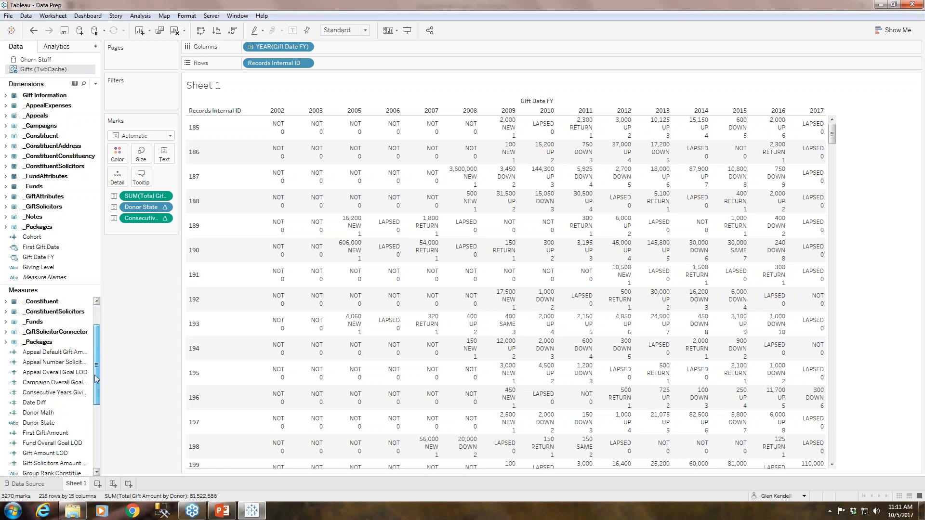
right_click(35, 413)
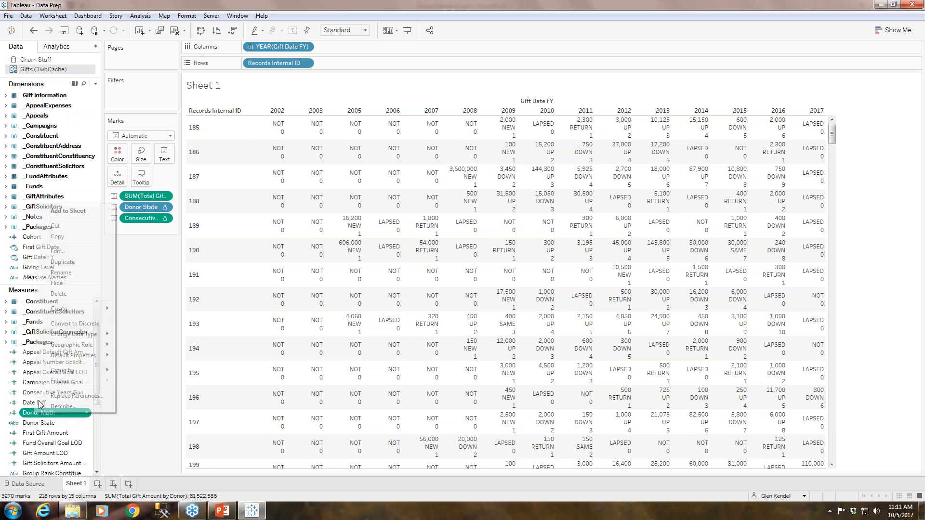
left_click(76, 251)
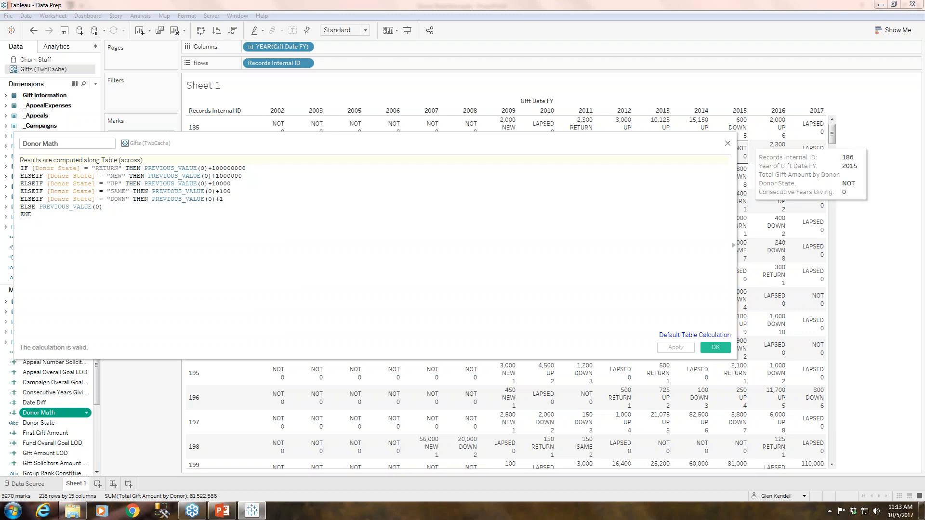
left_click(726, 146)
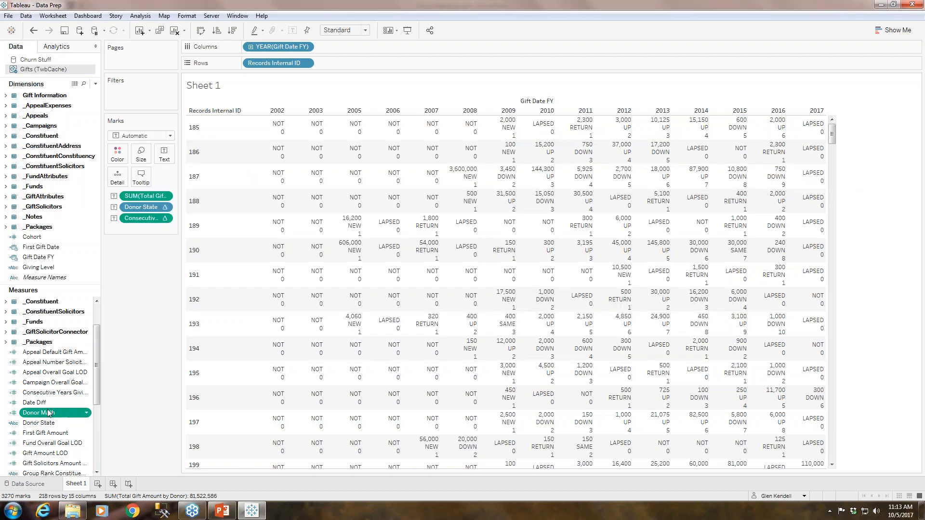
left_click_drag(41, 413, 164, 153)
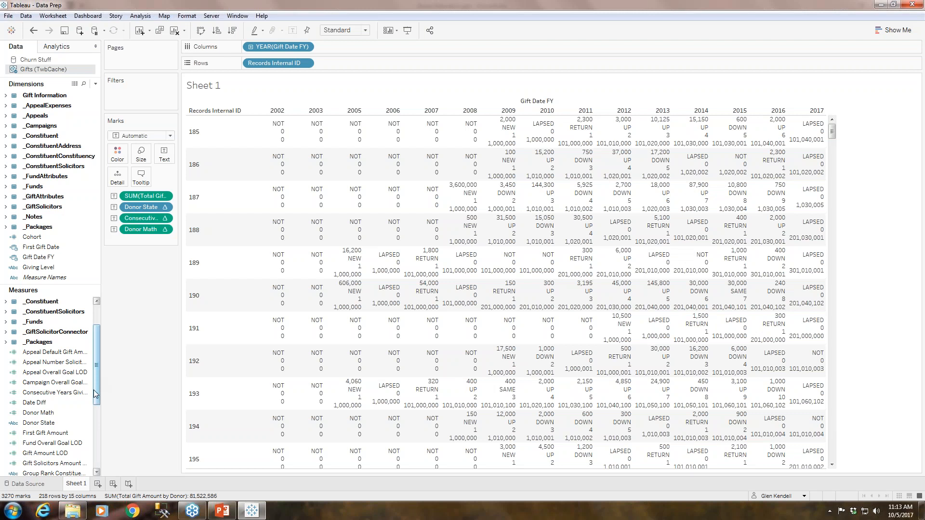
Step: Add the Cohort field to the table's text marks and review its calculation
left_click(53, 362)
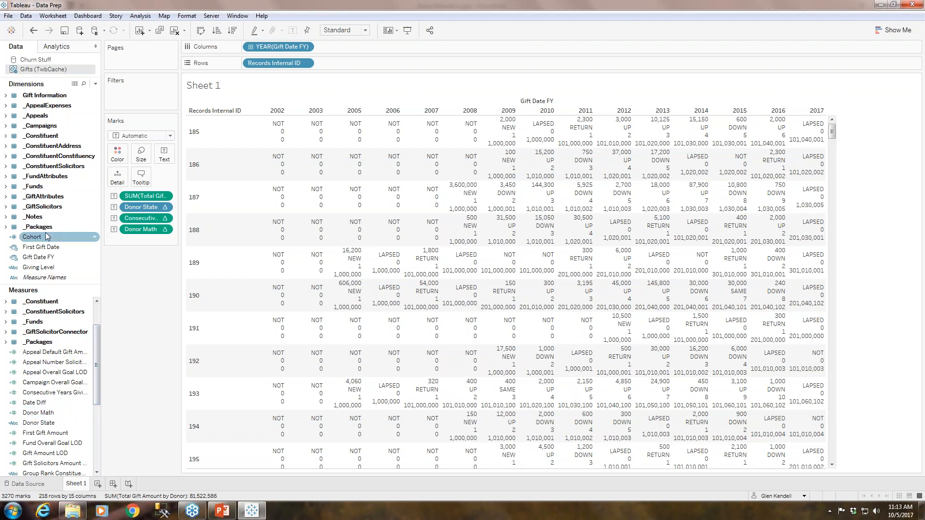
left_click_drag(32, 237, 164, 155)
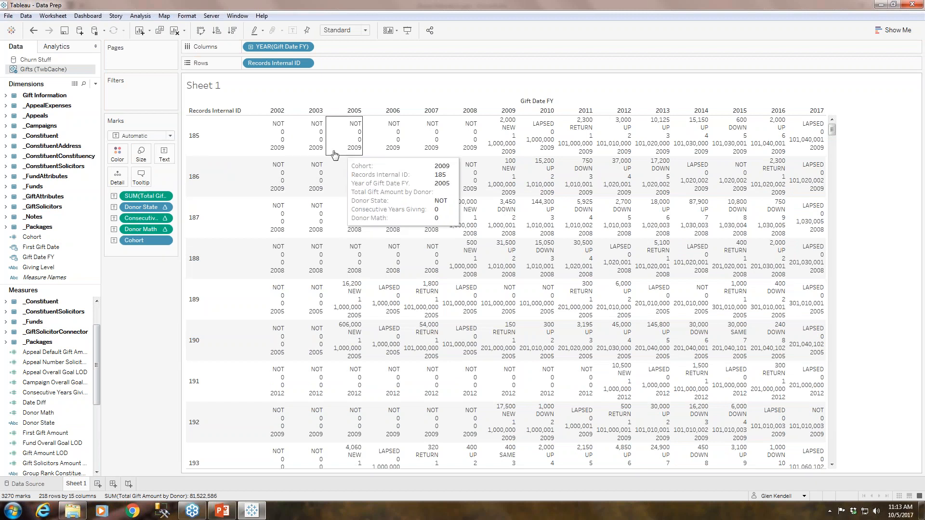
right_click(57, 235)
left_click(89, 288)
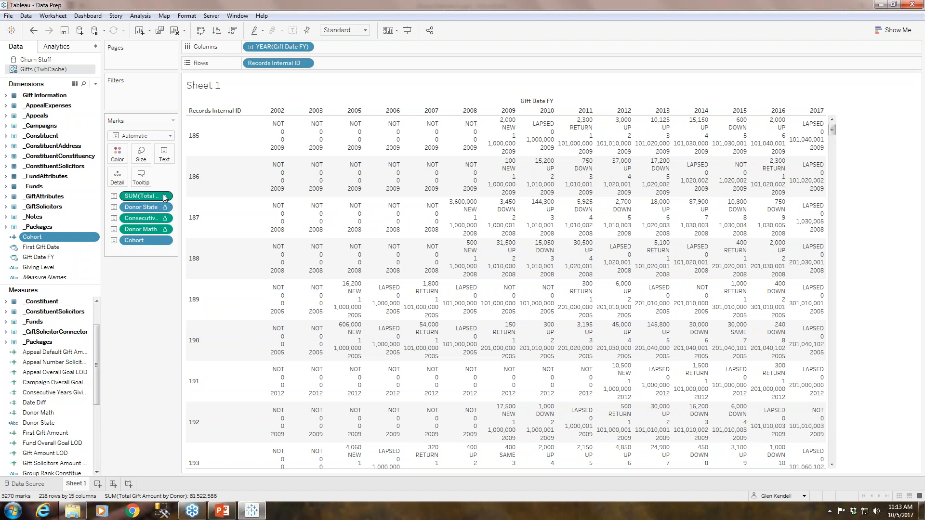
Step: Wrap the Total Gift Amount by Donor sum on the text marks in the ZN() function
left_click(164, 197)
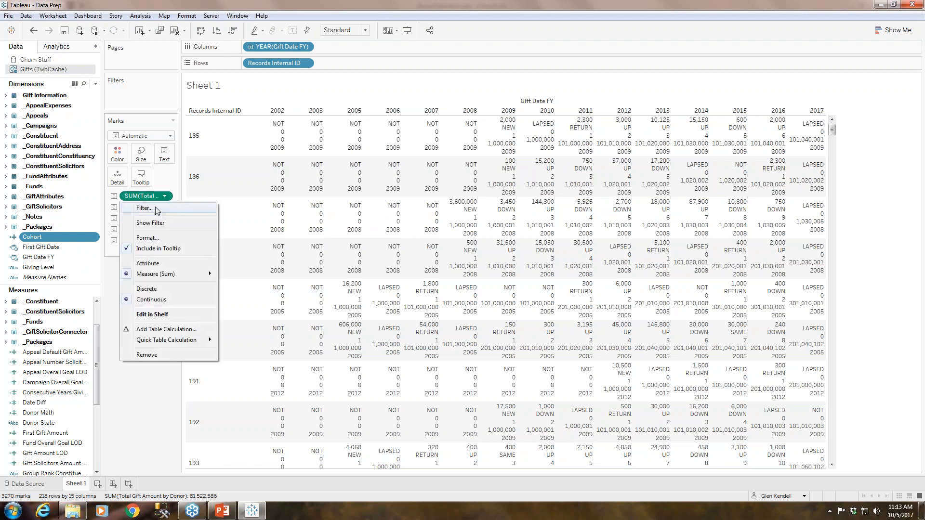
left_click(164, 315)
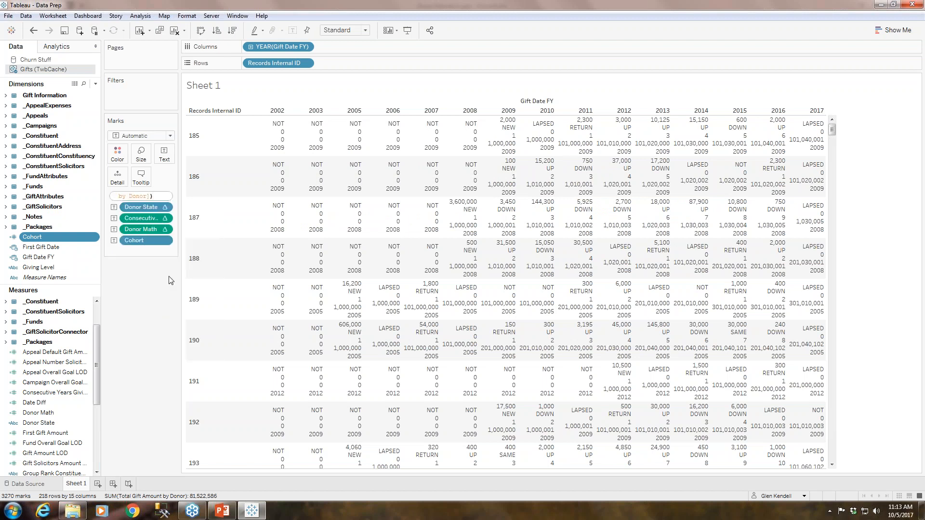
type("zn(")
key("End")
type(")")
key("Return")
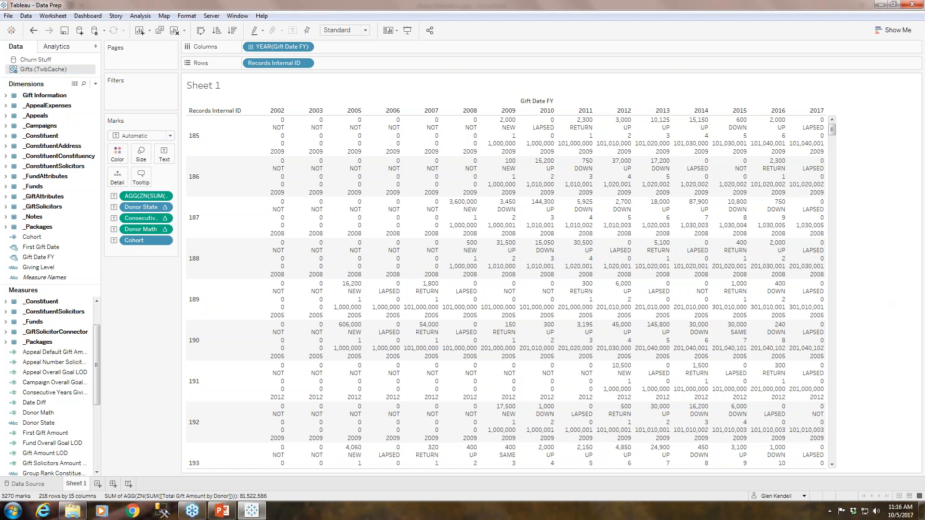
Step: Select all marks in the donor table and view their summary data
left_click(271, 144)
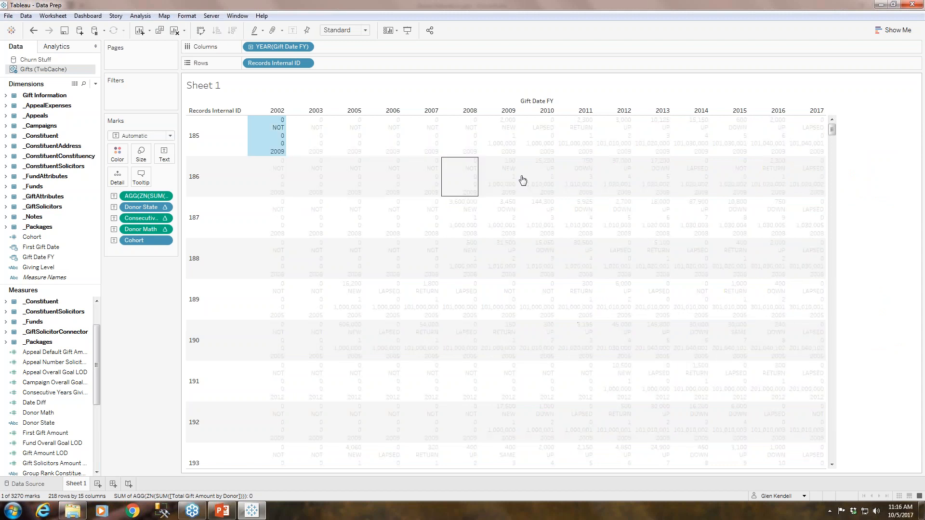
mouse_move(257, 219)
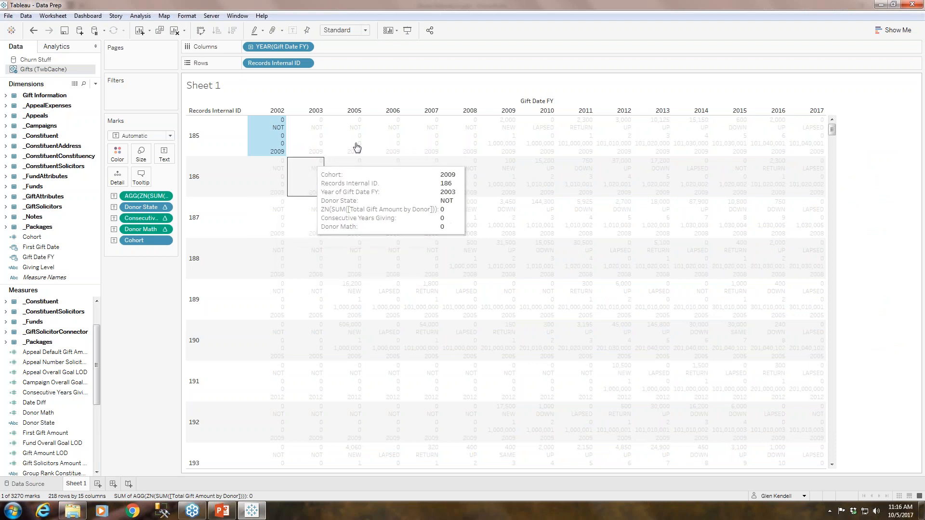
right_click(268, 135)
left_click(304, 140)
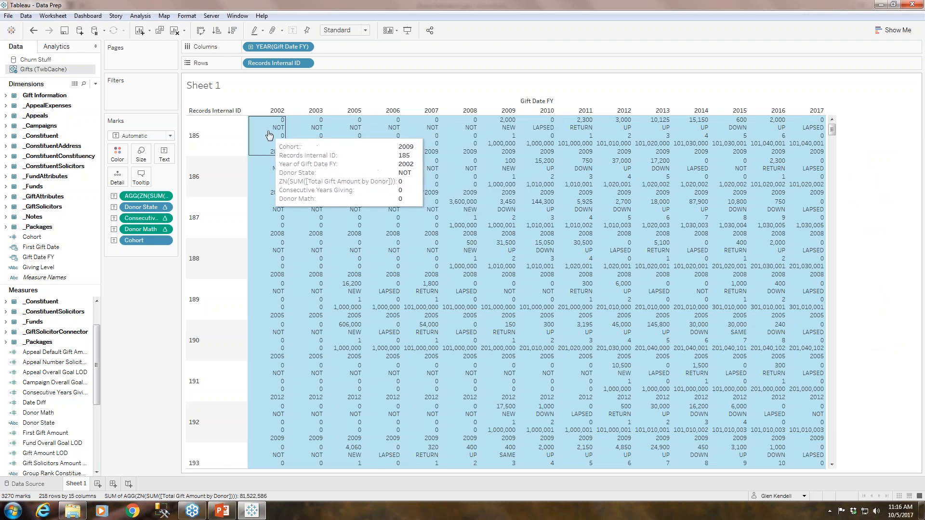
right_click(269, 135)
left_click(313, 157)
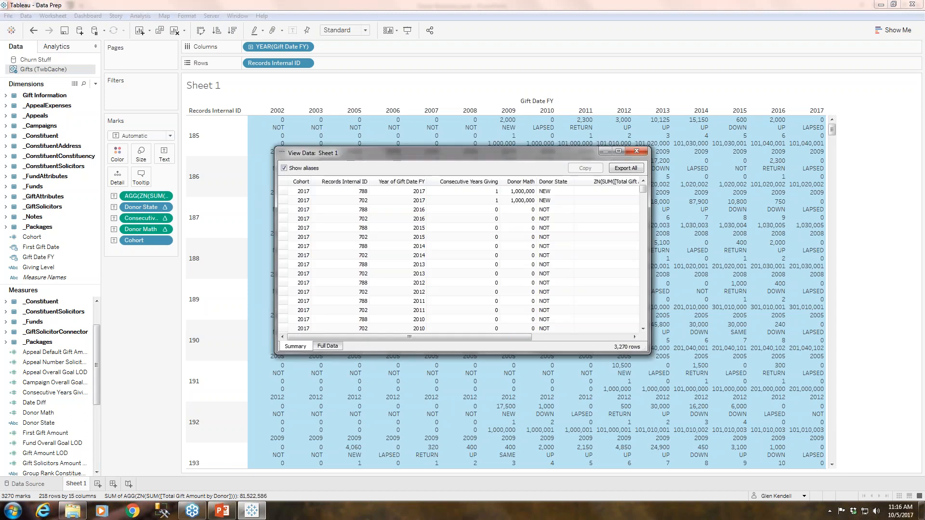
Step: Export all rows as Prepped Data.csv into Dropbox's Marketing > Webinars > 10_03 Donor Churn folder, replacing the existing file
left_click(626, 168)
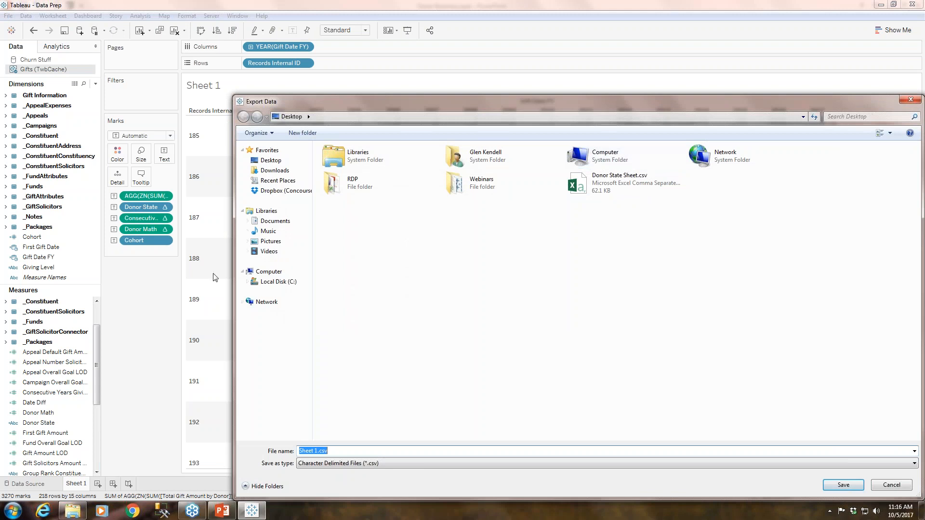
left_click(284, 190)
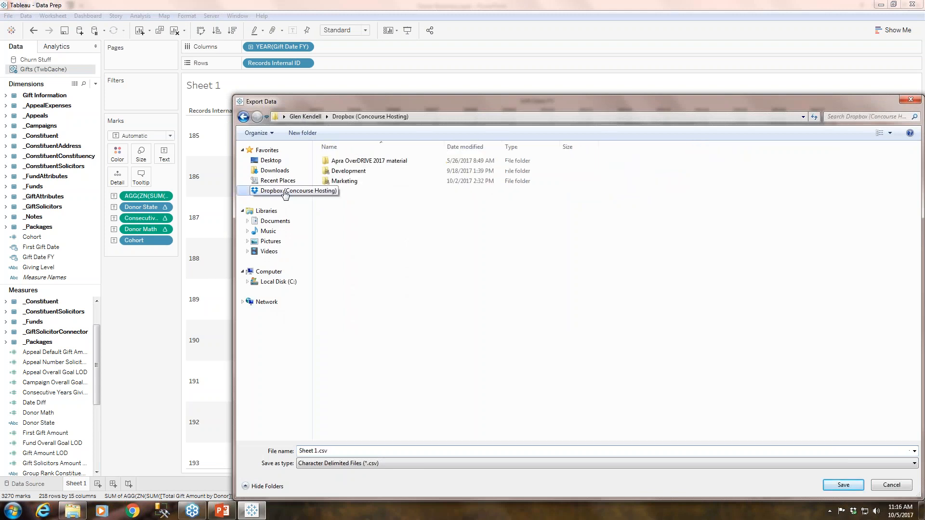
double_click(373, 183)
double_click(352, 239)
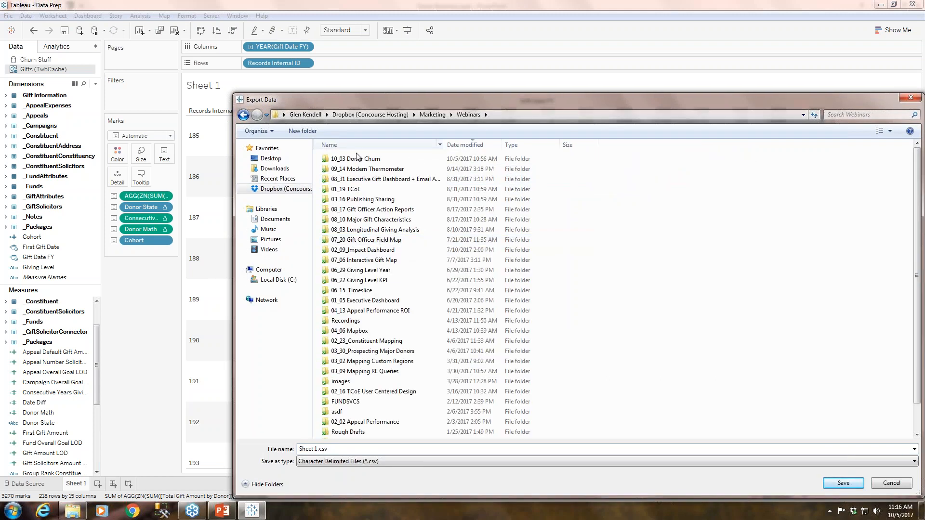
double_click(357, 158)
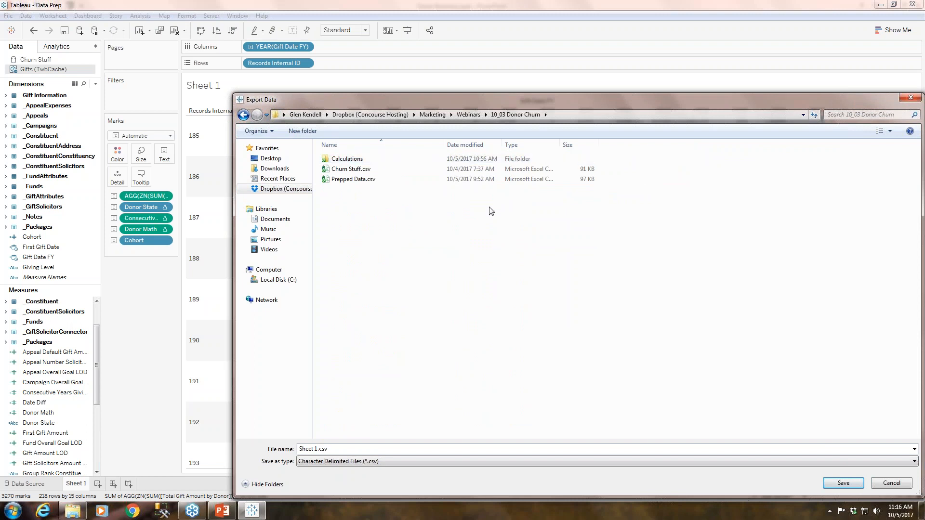
left_click_drag(408, 103, 350, 40)
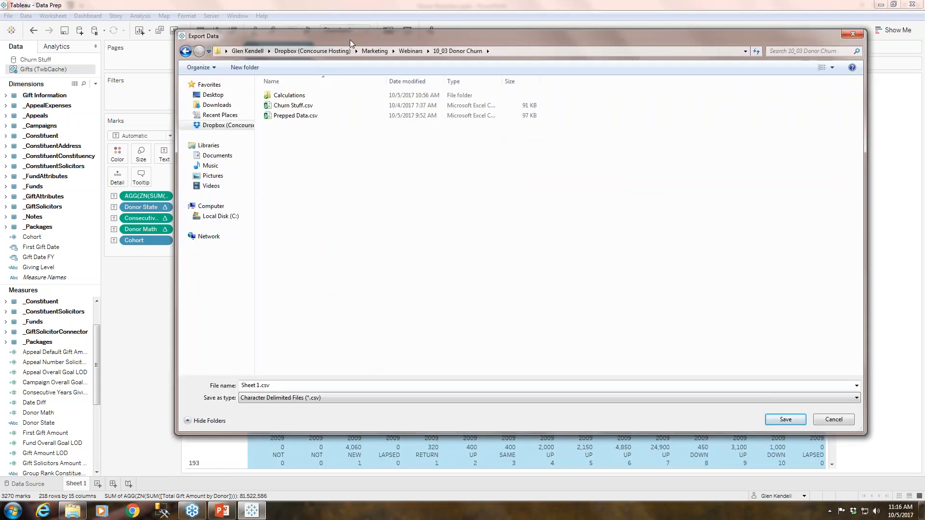
left_click(306, 115)
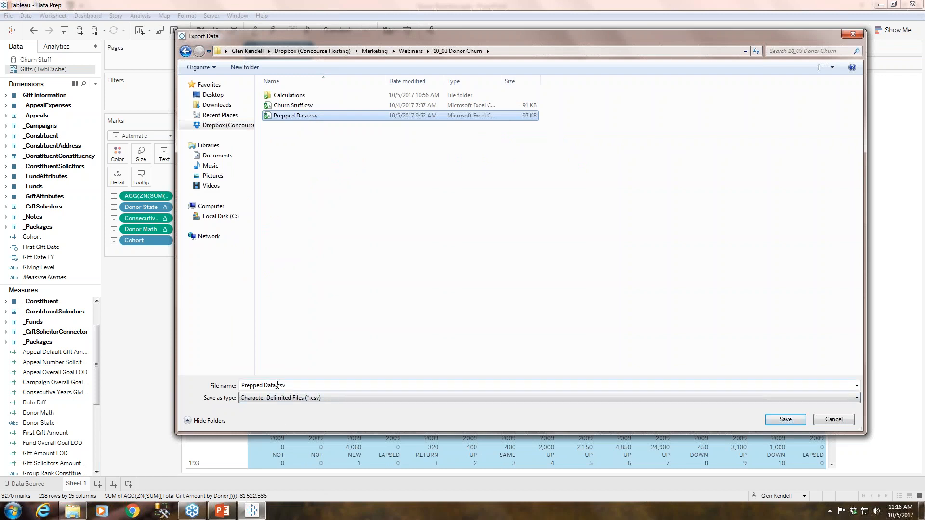
left_click_drag(688, 36, 613, 68)
left_click(773, 346)
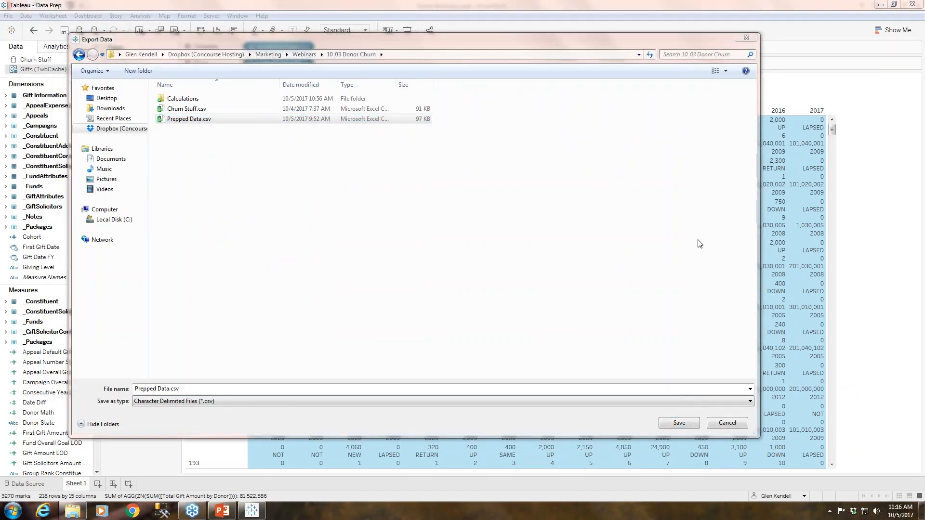
left_click(685, 425)
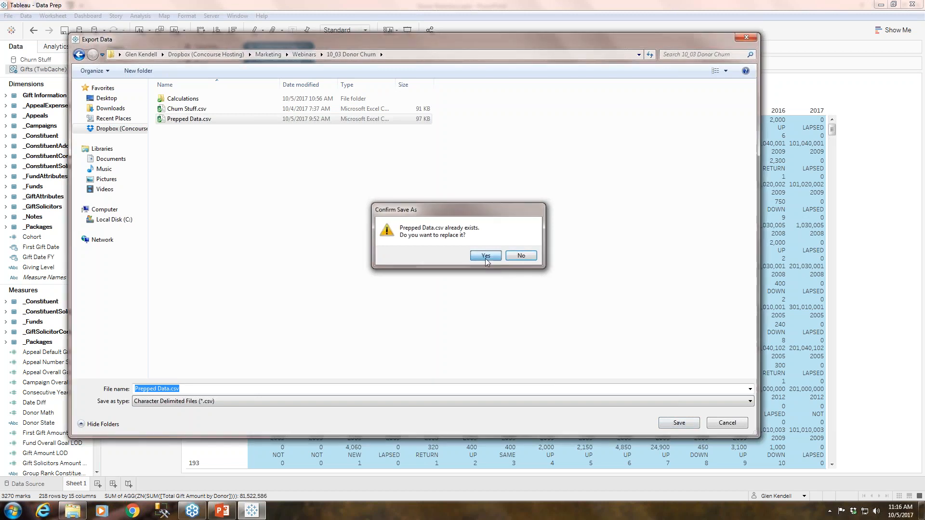
left_click(486, 259)
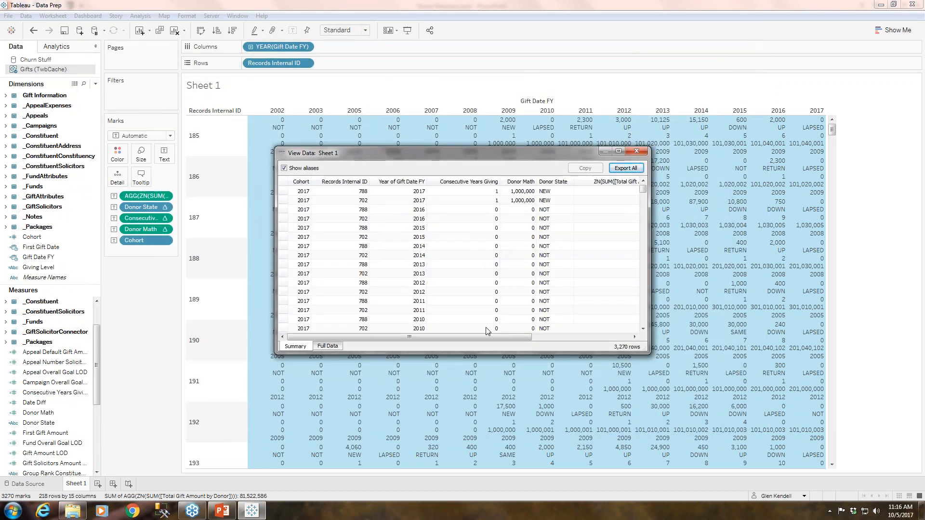
Step: Close the summary data view and minimize the Data Prep workbook and the PowerPoint presentation
mouse_move(476, 336)
left_mouse_down()
mouse_move(591, 338)
mouse_move(494, 336)
left_mouse_up()
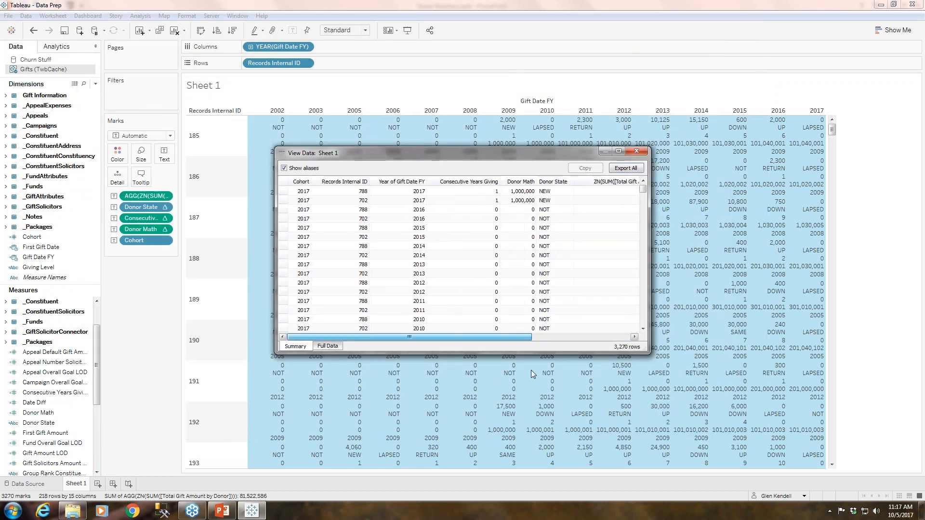
left_click(637, 151)
left_click(880, 5)
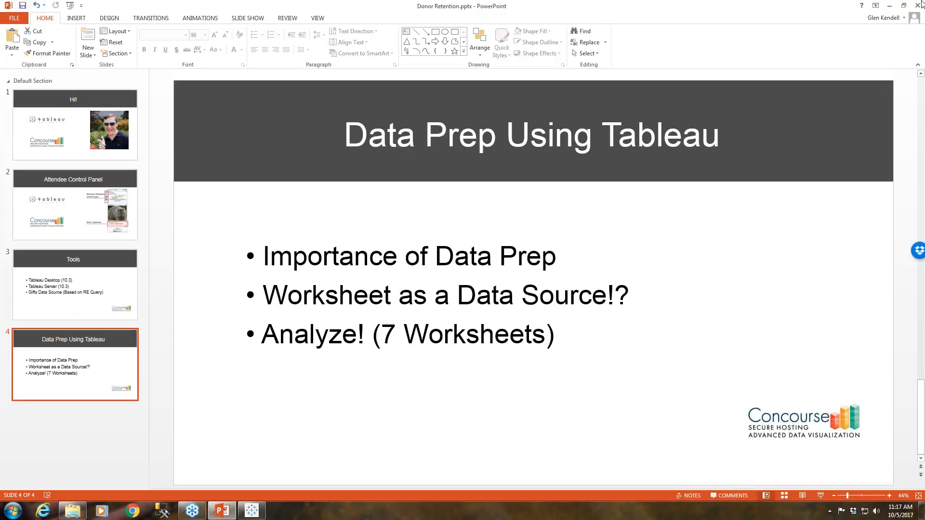
left_click(887, 6)
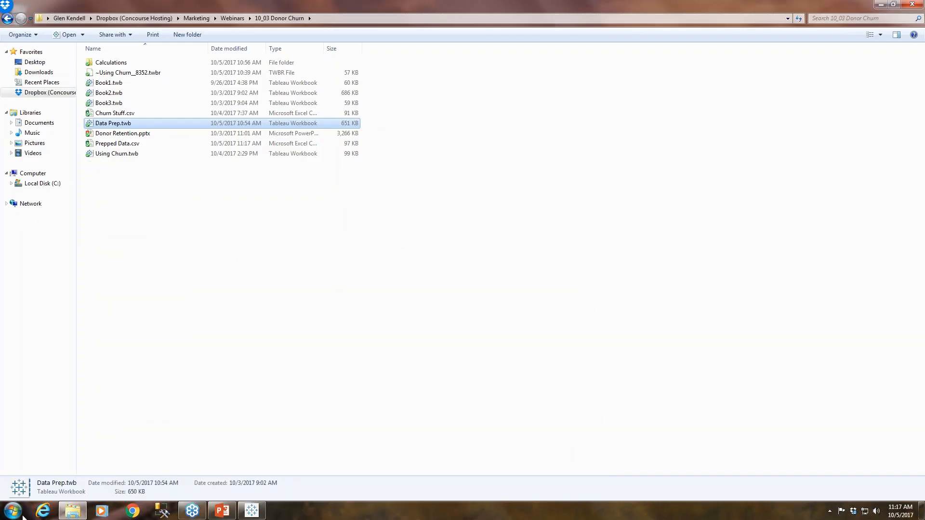
Step: Start a new Tableau session and open Prepped Data.csv as its data source
left_click(13, 511)
left_click(60, 302)
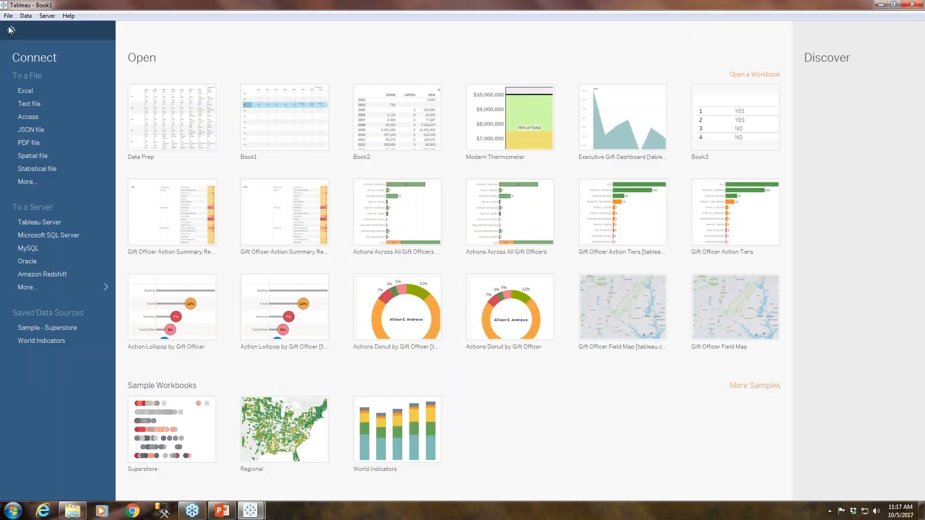
left_click(8, 16)
left_click(17, 35)
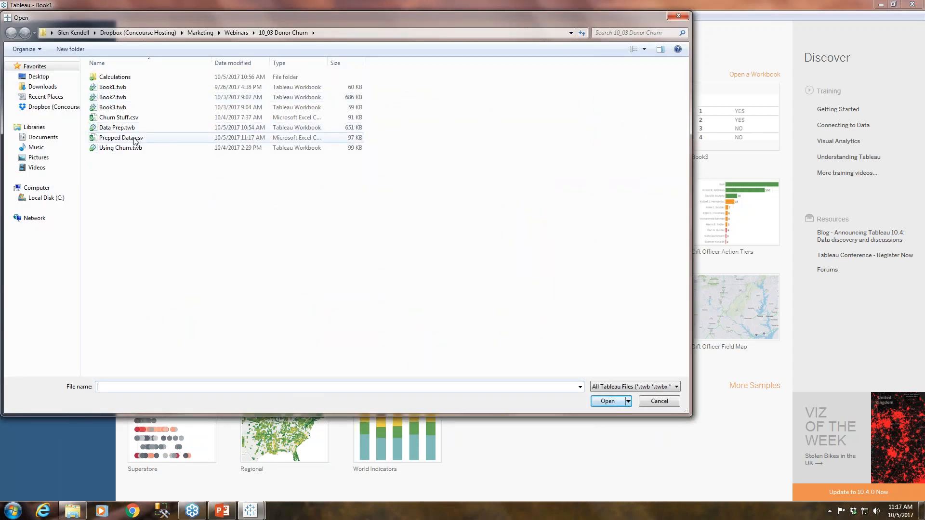
double_click(128, 139)
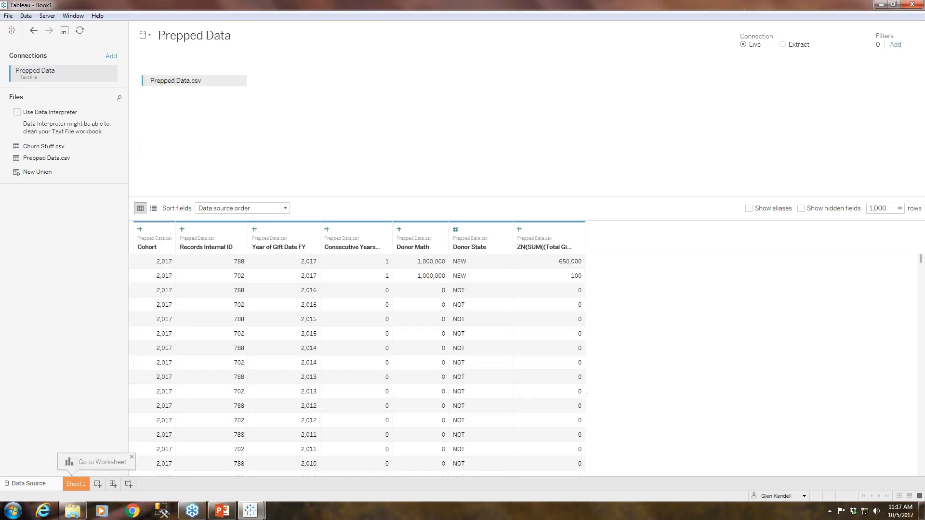
Step: Go to Sheet 1 of the new workbook and widen the field list to fit the full field names
left_click(74, 484)
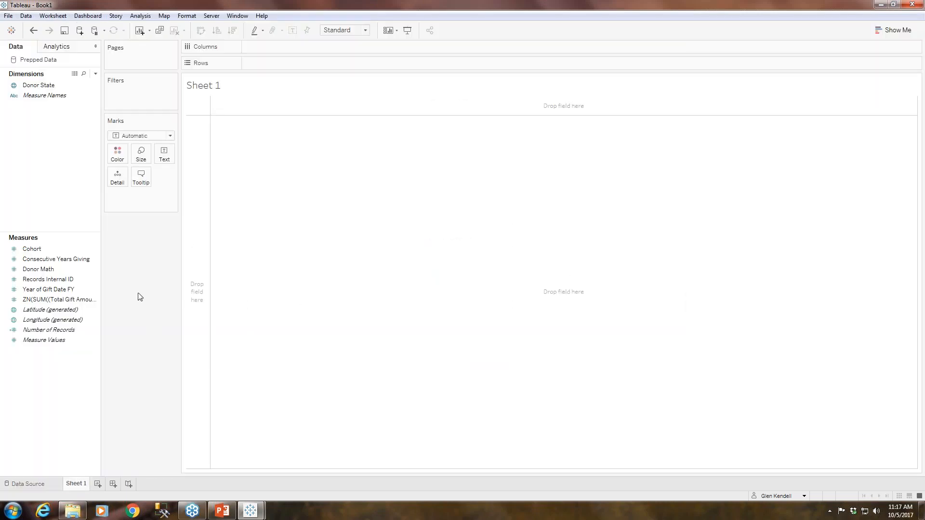
left_click_drag(101, 260, 145, 255)
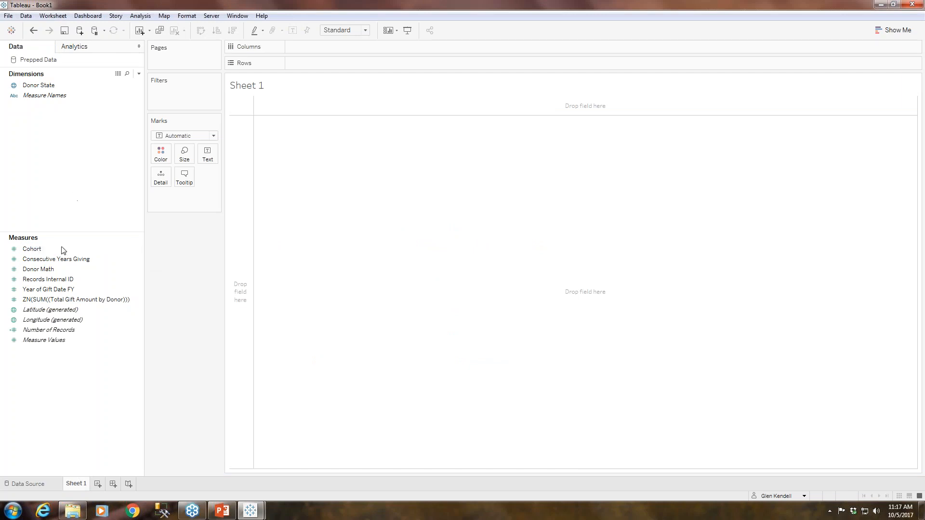
left_click(45, 250)
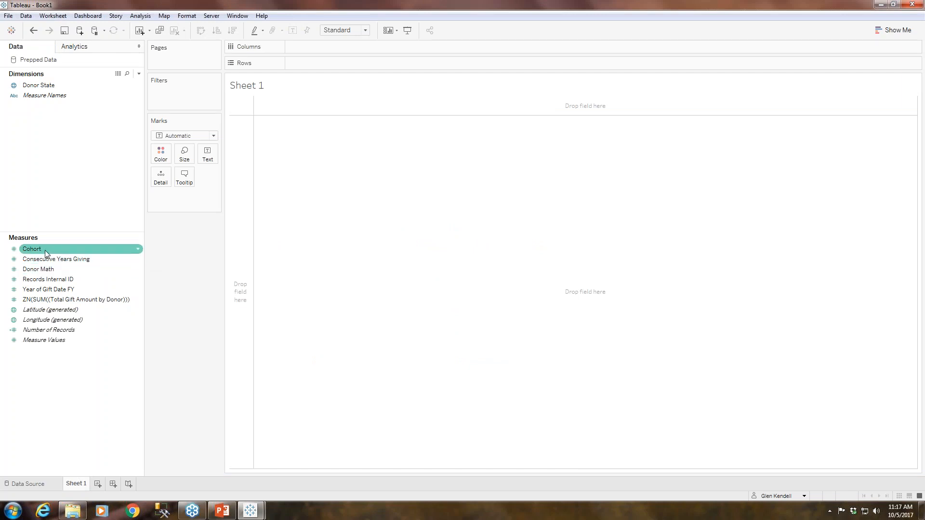
left_click(39, 202)
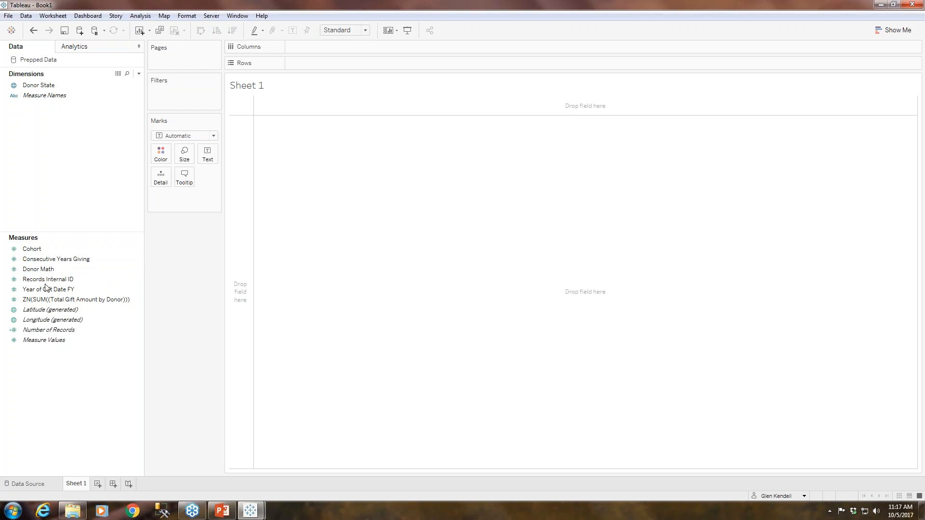
Step: Convert the Cohort, Consecutive Years Giving, Records Internal ID and Year of Gift Date FY measures to dimensions
left_click(41, 251)
right_click(40, 249)
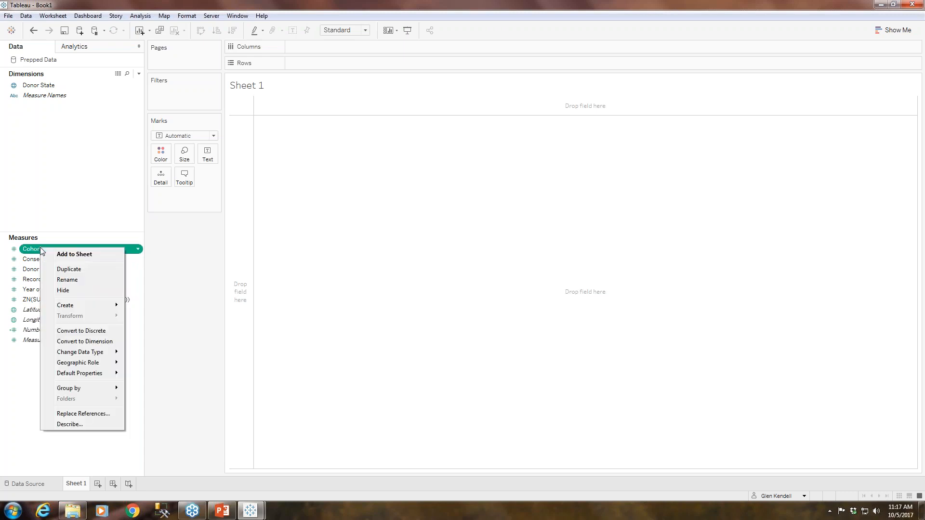
left_click(73, 343)
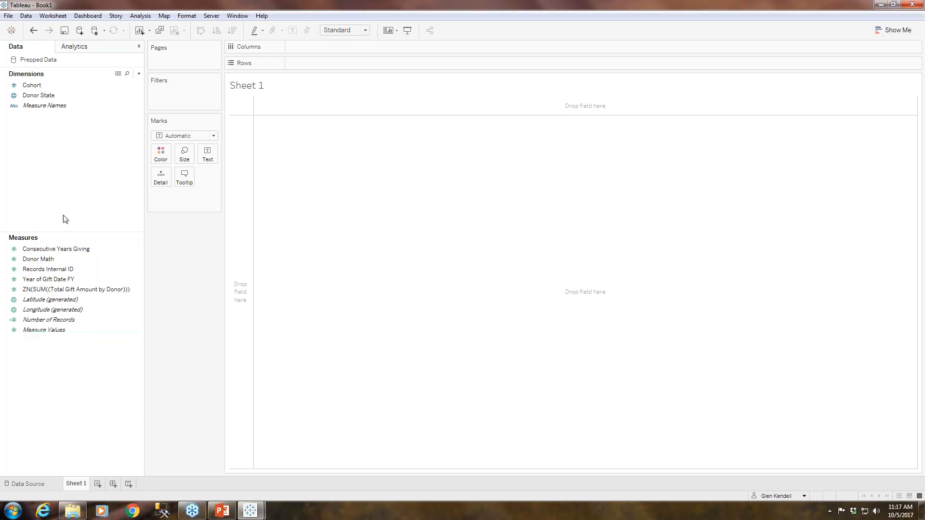
right_click(40, 249)
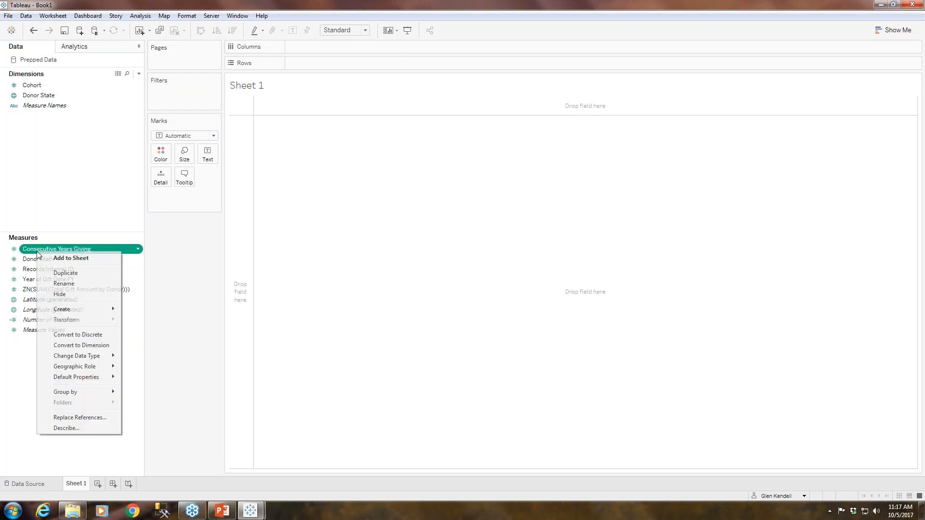
left_click(67, 344)
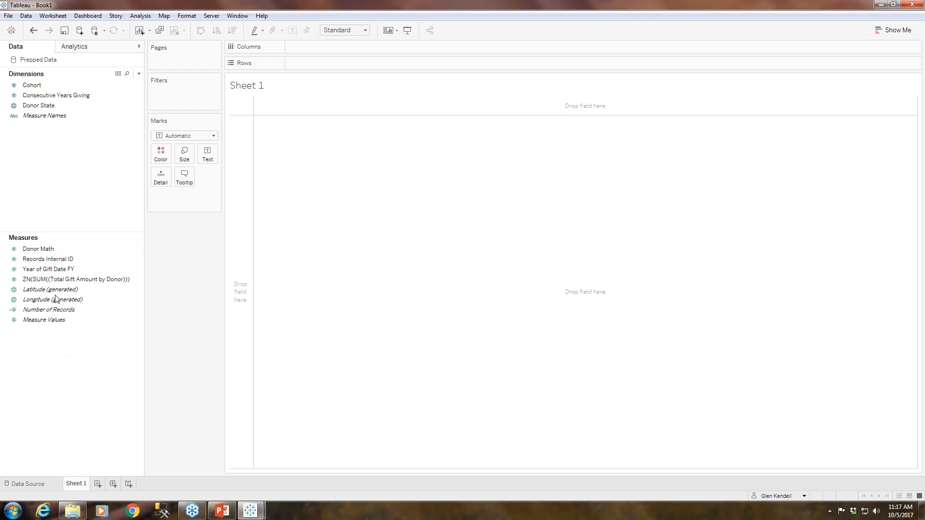
right_click(48, 262)
left_click(73, 357)
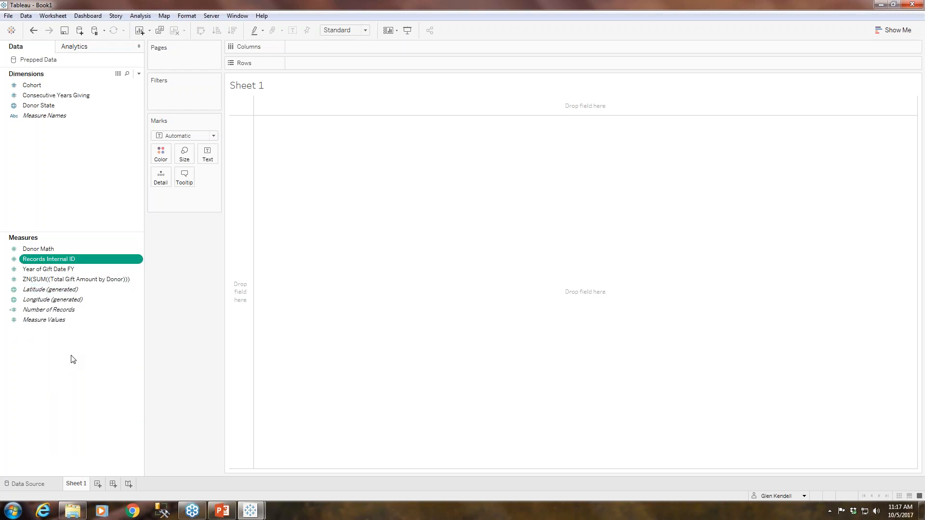
right_click(56, 259)
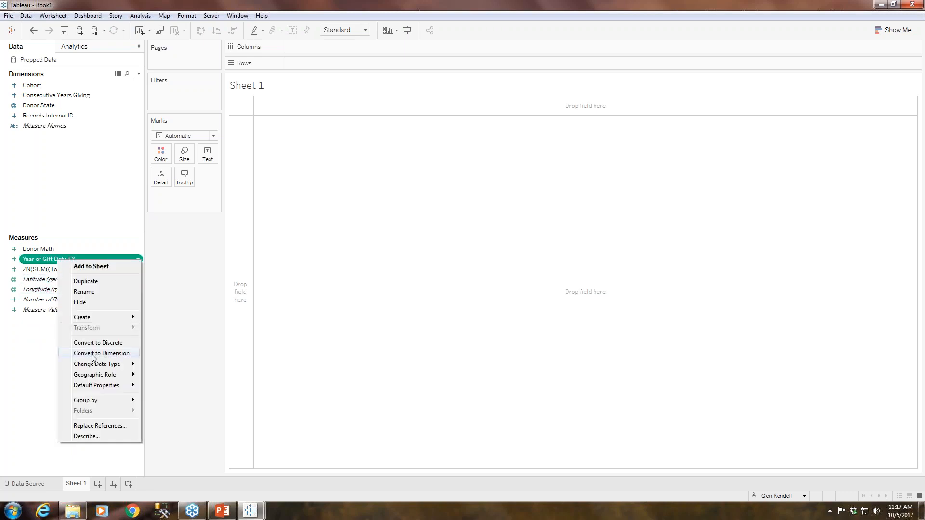
left_click(77, 354)
Step: Rename the ZN(SUM((Total Gift Amount by Donor))) measure as Total Given
right_click(57, 261)
left_click(84, 292)
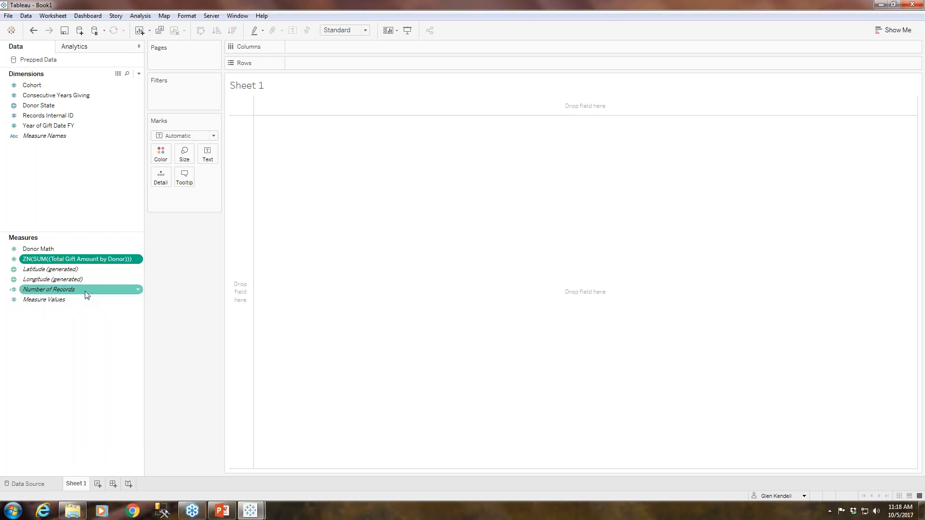
type("T")
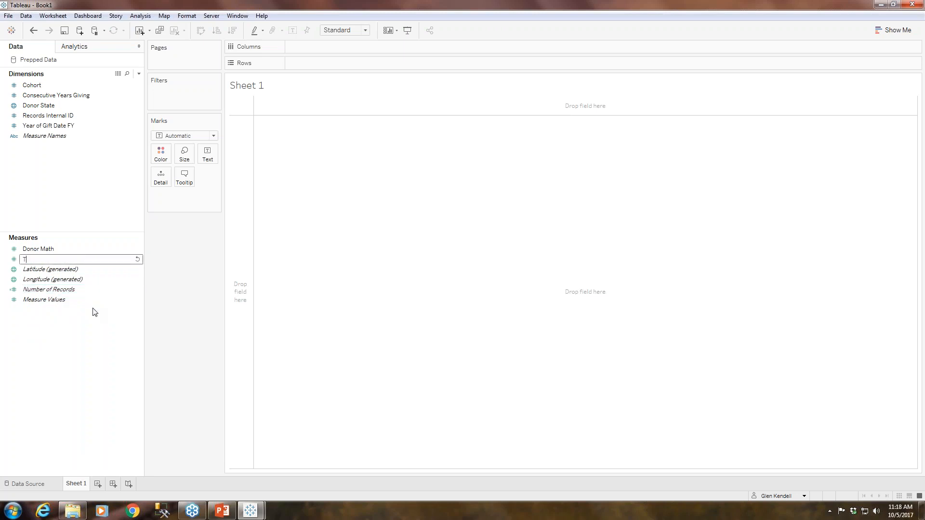
type("otal Given")
key("Return")
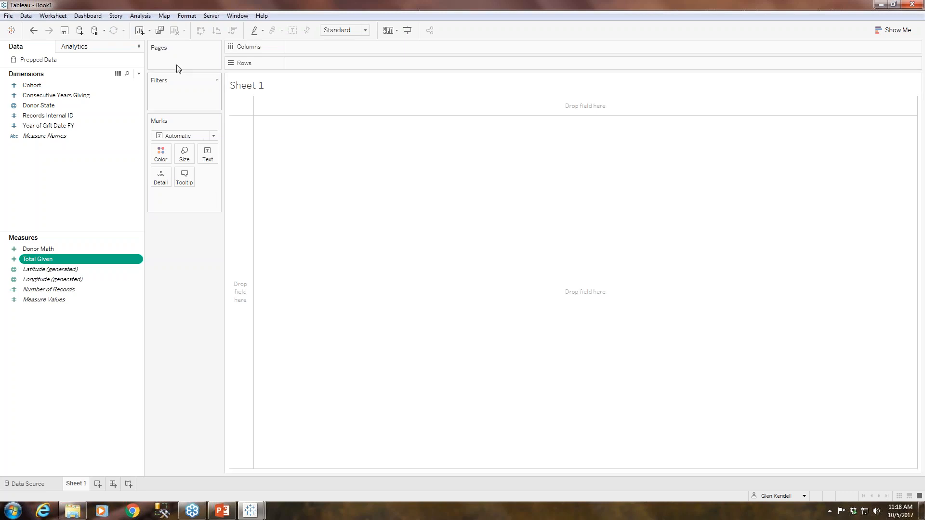
Step: Start a new calculated field and copy the whole formula from Donor This Year.txt in the Calculations > Retention and Churn folder
left_click(139, 74)
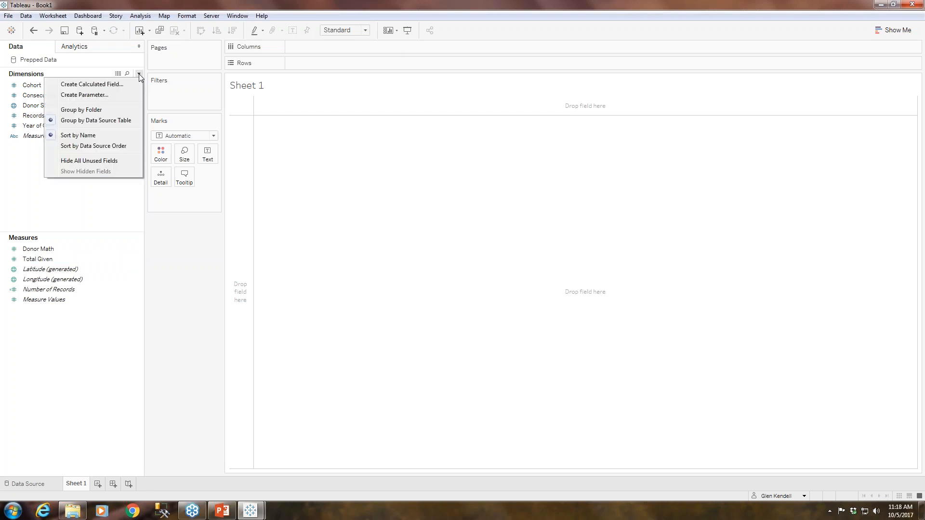
left_click(115, 84)
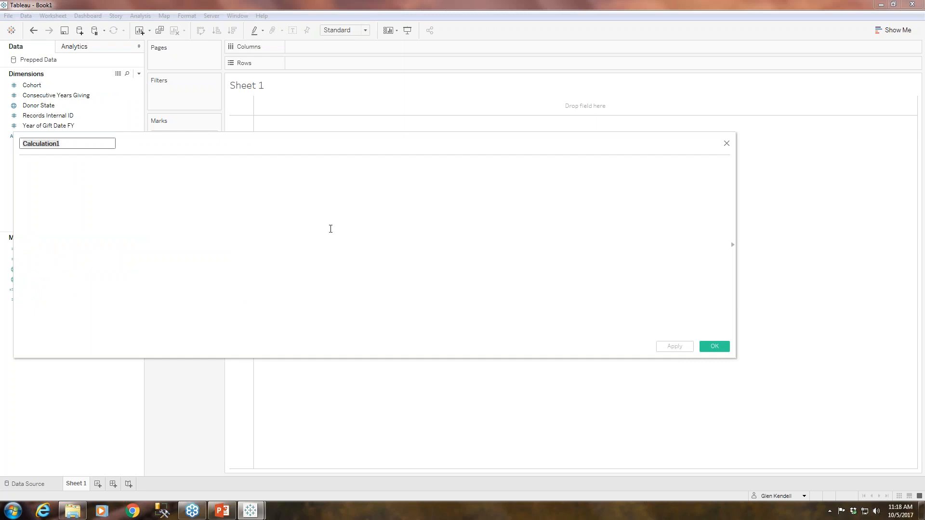
left_click(72, 511)
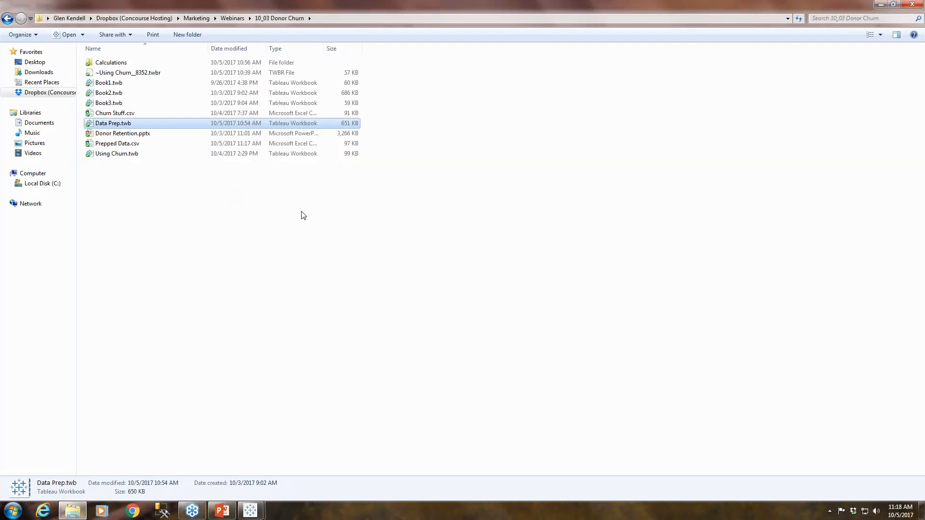
double_click(115, 63)
double_click(125, 65)
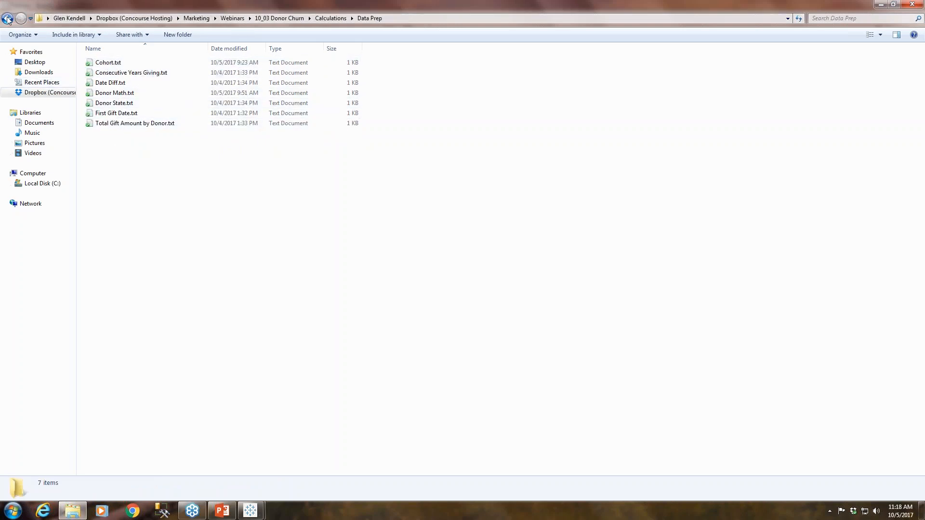
left_click(8, 19)
double_click(108, 72)
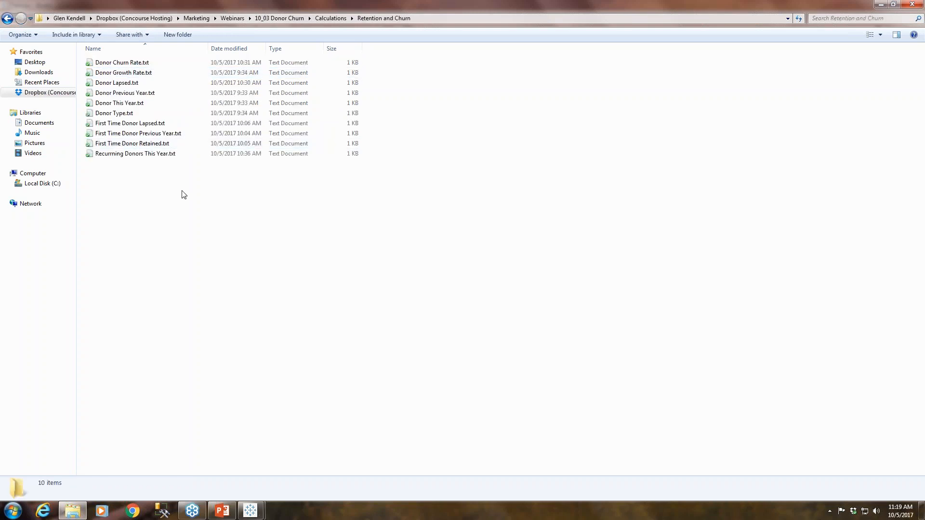
double_click(143, 104)
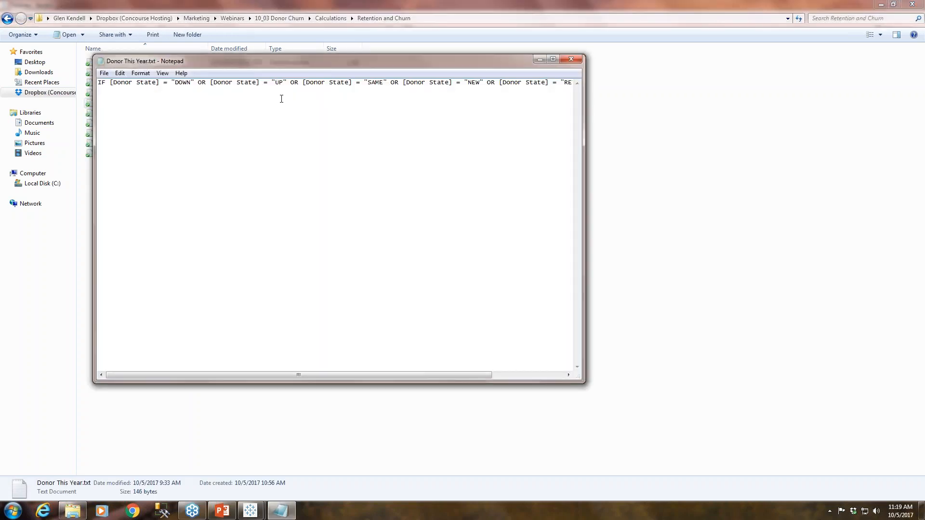
key("ctrl+a")
key("ctrl+c")
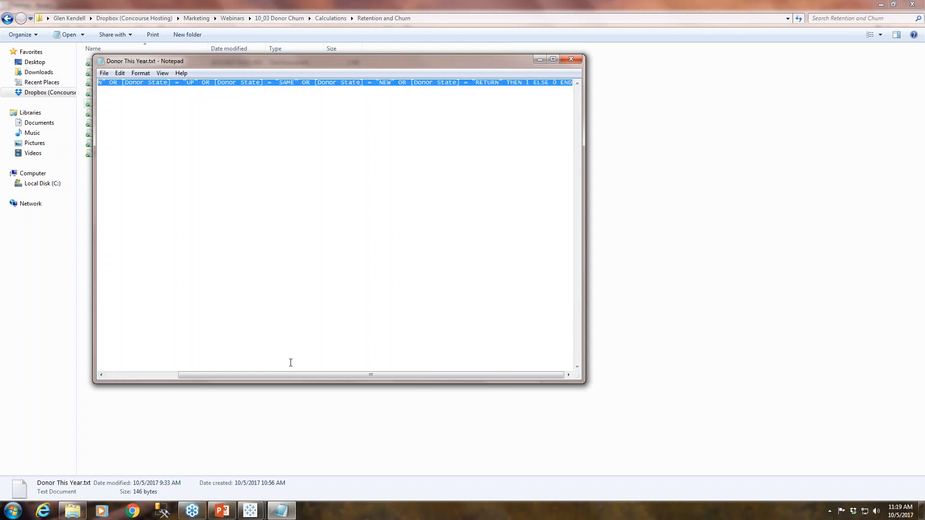
Step: Back in the Book1 Tableau workbook, name the calculated field Donor This Year, paste the copied Donor State formula and save it
mouse_move(250, 511)
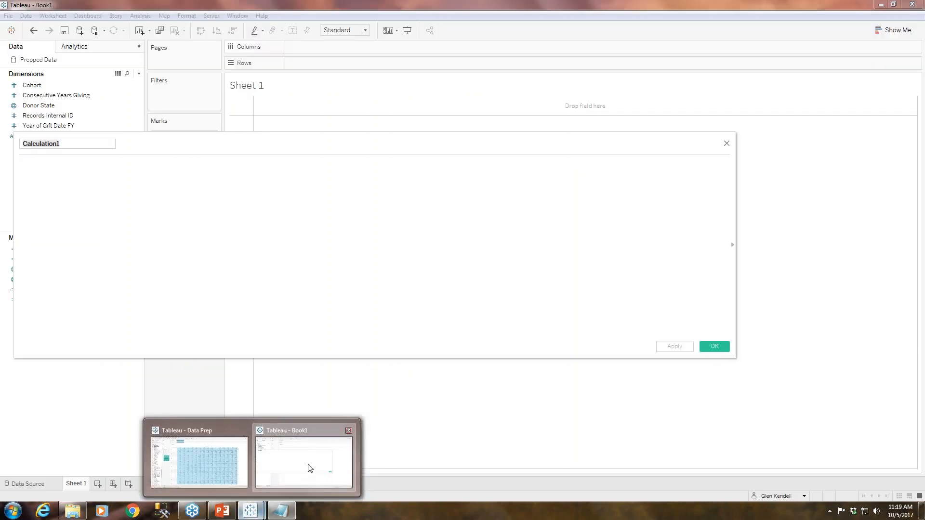
left_click(309, 468)
type("Donor ")
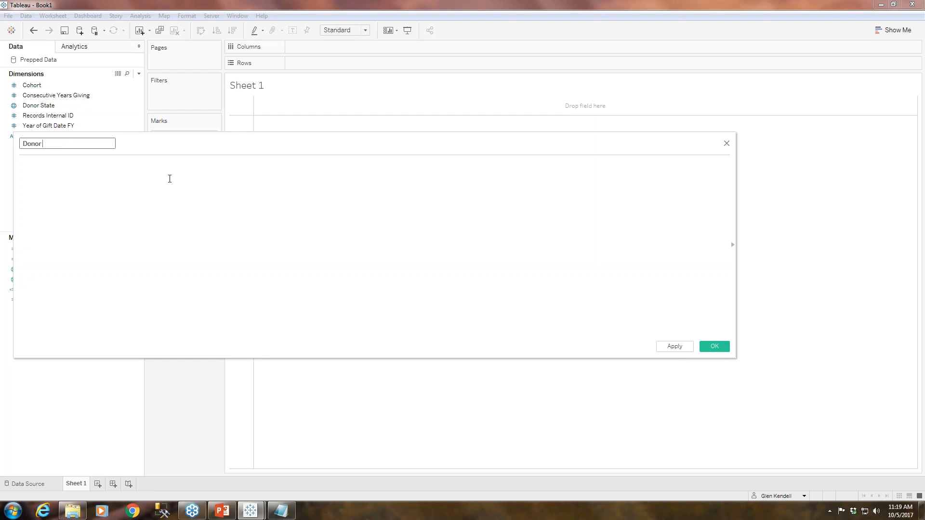
type("This Year")
key("Tab")
key("ctrl+v")
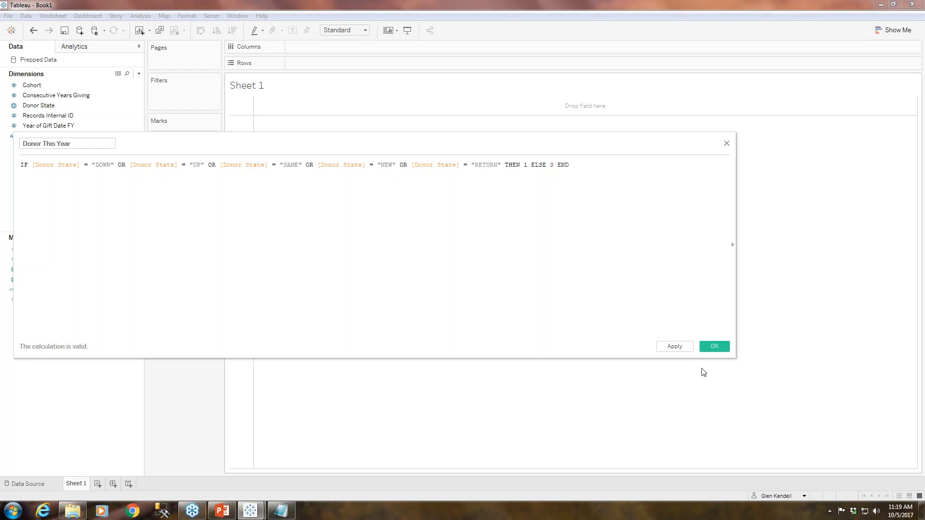
left_click(714, 347)
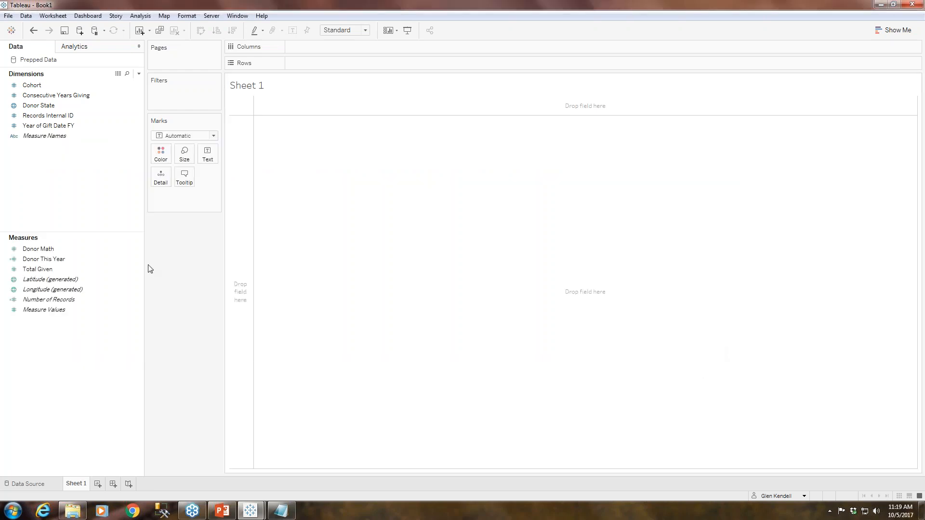
Step: Start another calculated field named Donor Type and copy the whole formula from Donor Type.txt in the Retention and Churn folder
left_click(139, 73)
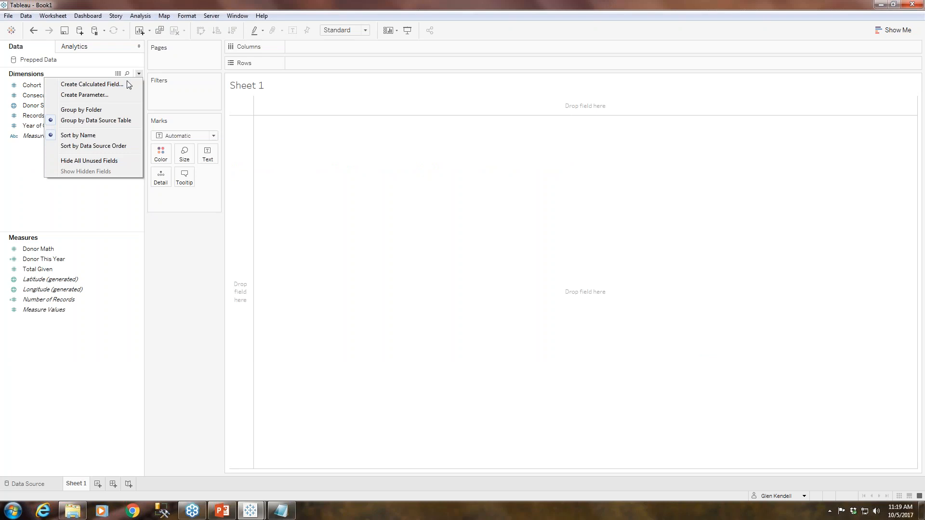
left_click(125, 82)
type("D")
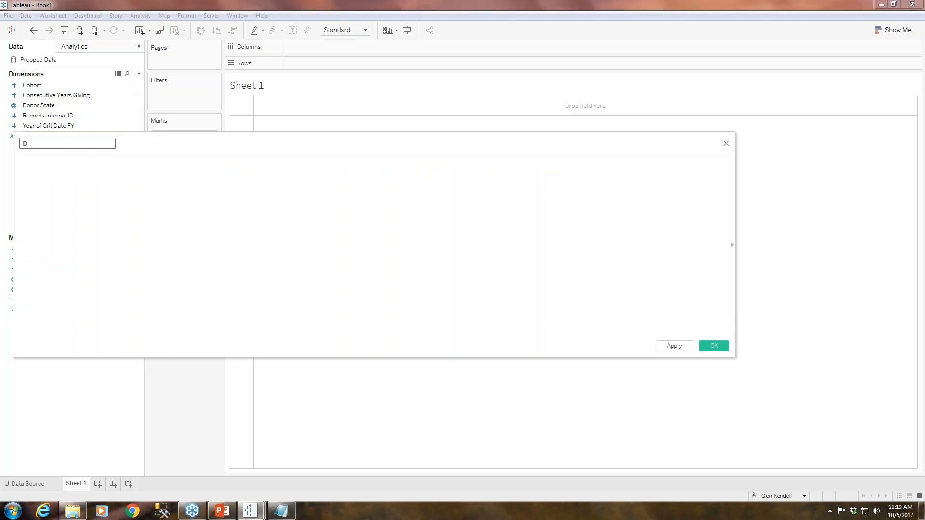
type("onor Type")
left_click(70, 514)
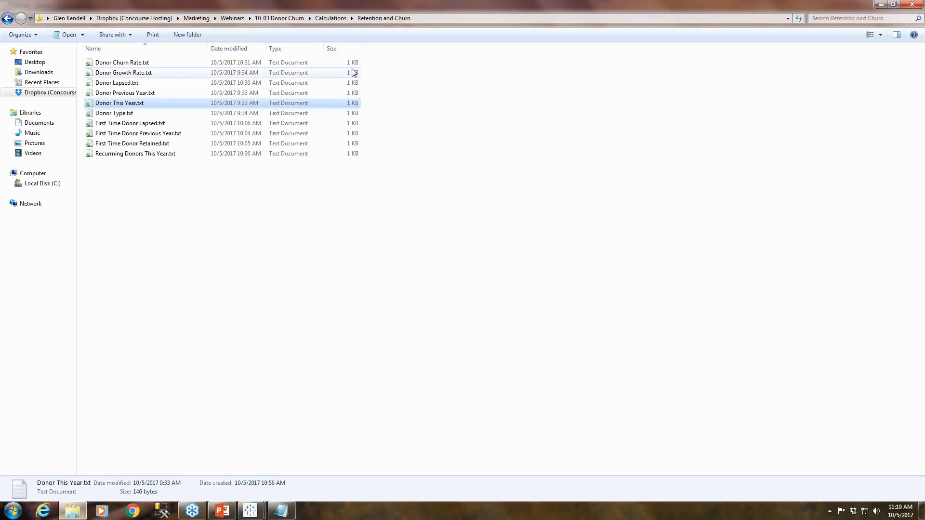
double_click(143, 116)
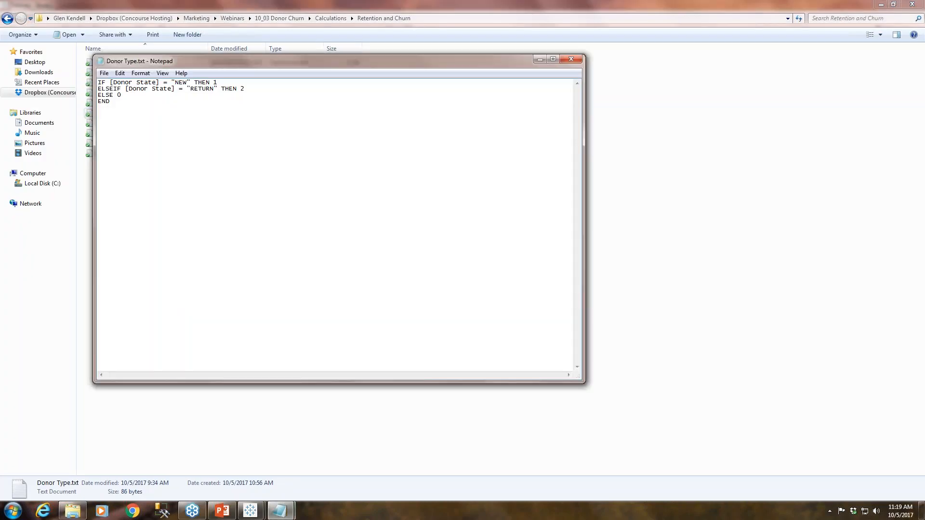
key("ctrl+a")
key("ctrl+c")
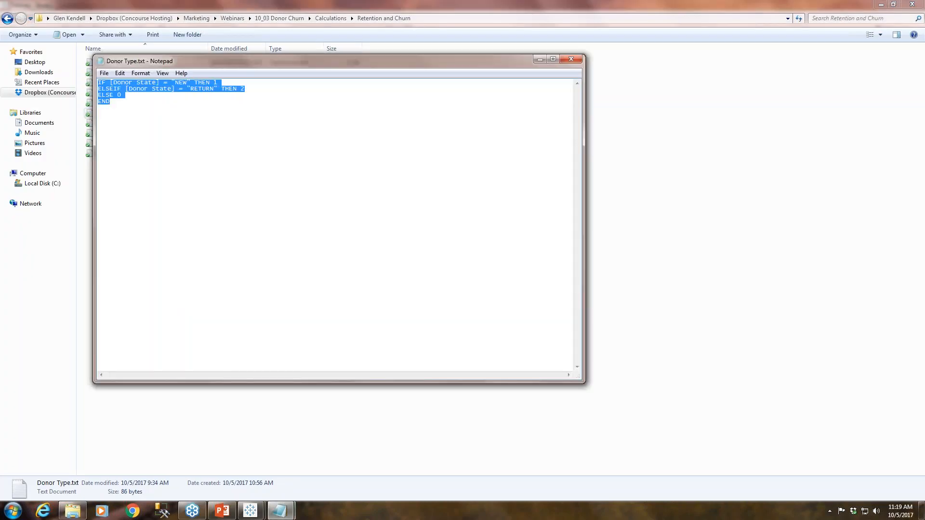
Step: Return to Book1 in Tableau, paste the copied NEW/RETURN formula into the Donor Type calculation and save it
mouse_move(250, 511)
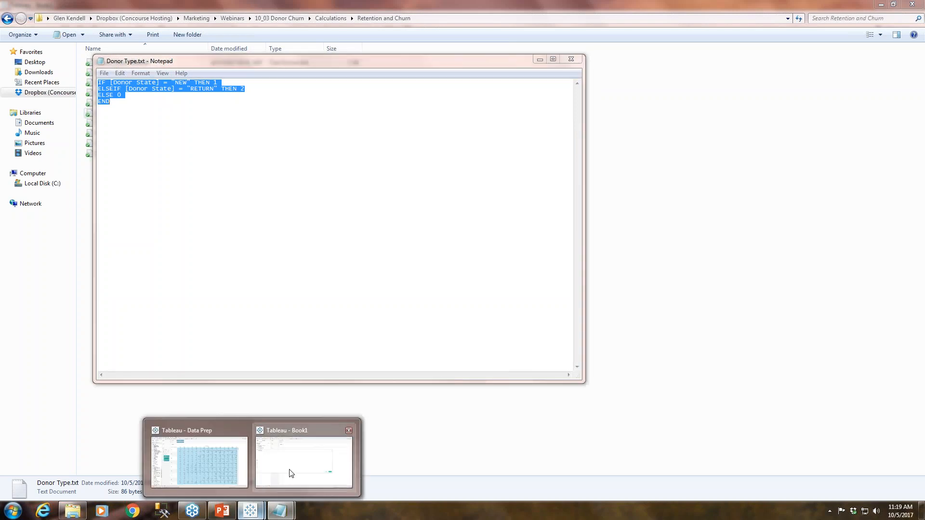
left_click(306, 433)
left_click(251, 293)
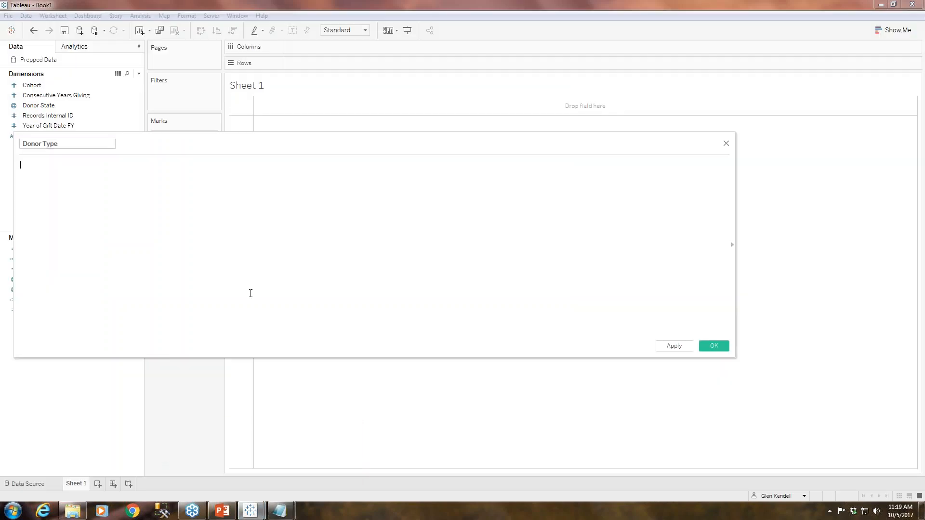
key("ctrl+v")
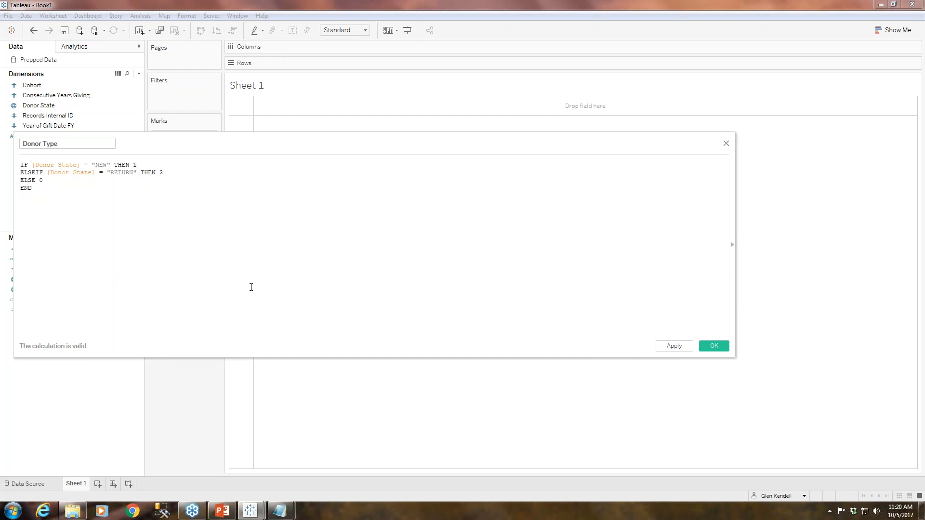
left_click(713, 346)
Step: Convert the Donor Type measure to a dimension
left_click(42, 270)
right_click(43, 269)
left_click(72, 402)
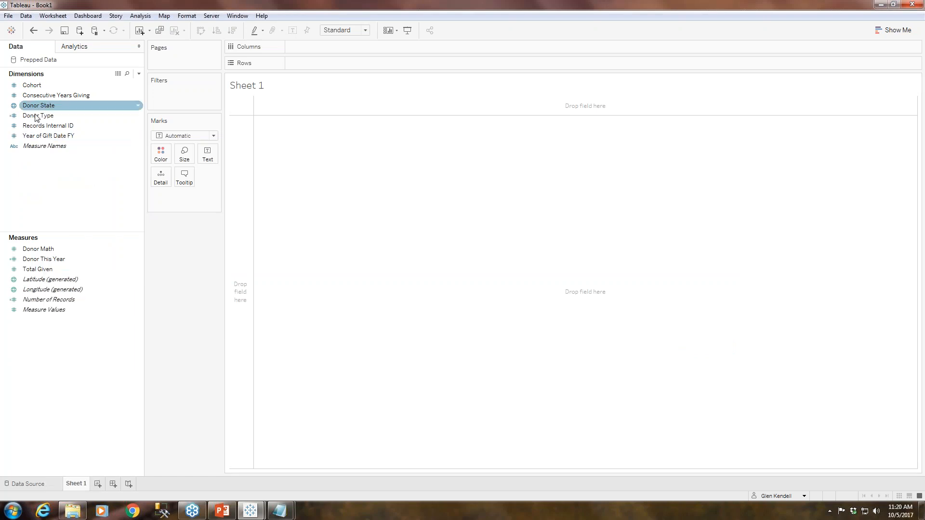
Step: Set the Donor Type aliases to Recurring for member 0, New for member 1 and Reacquired for member 2
left_click(36, 119)
right_click(36, 120)
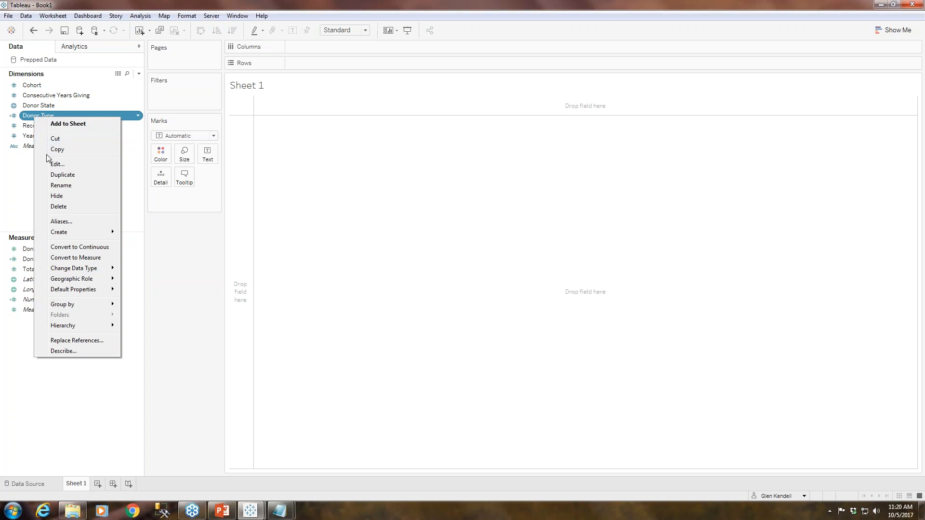
left_click(70, 222)
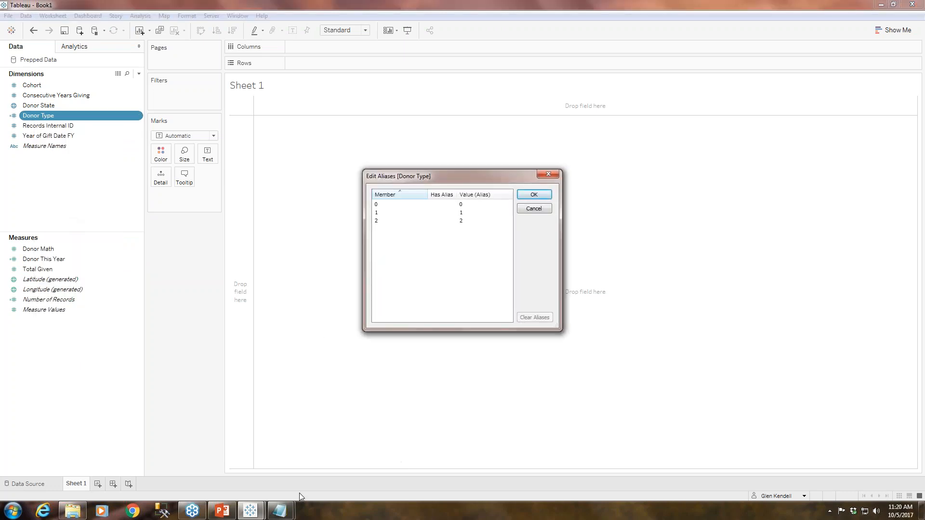
mouse_move(282, 514)
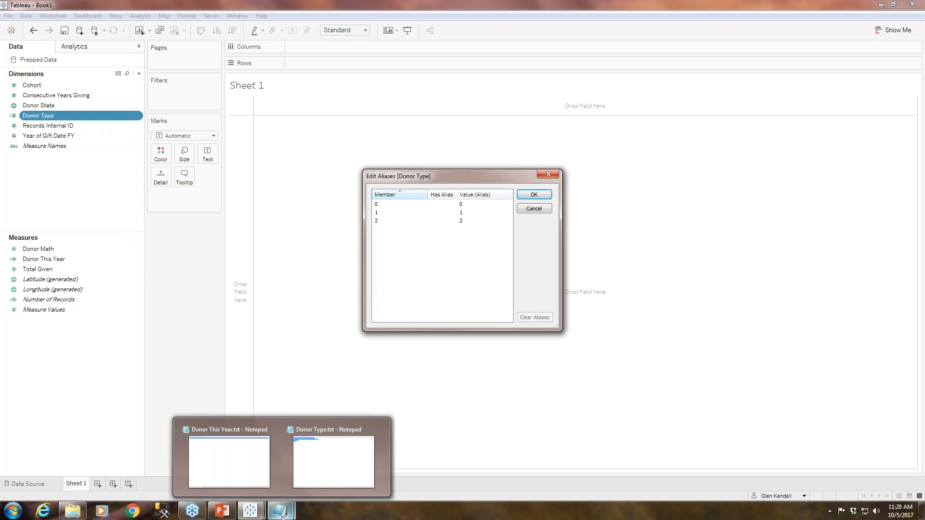
mouse_move(322, 471)
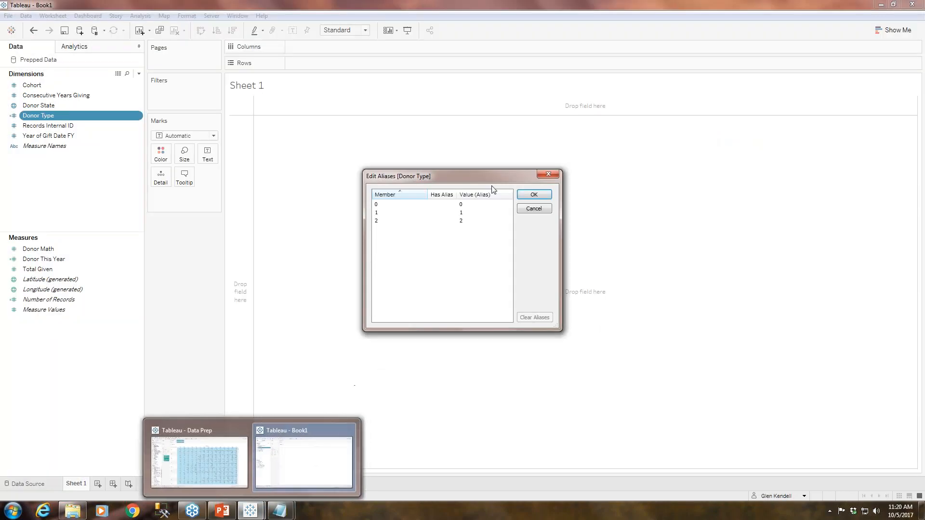
left_click(474, 213)
type("New")
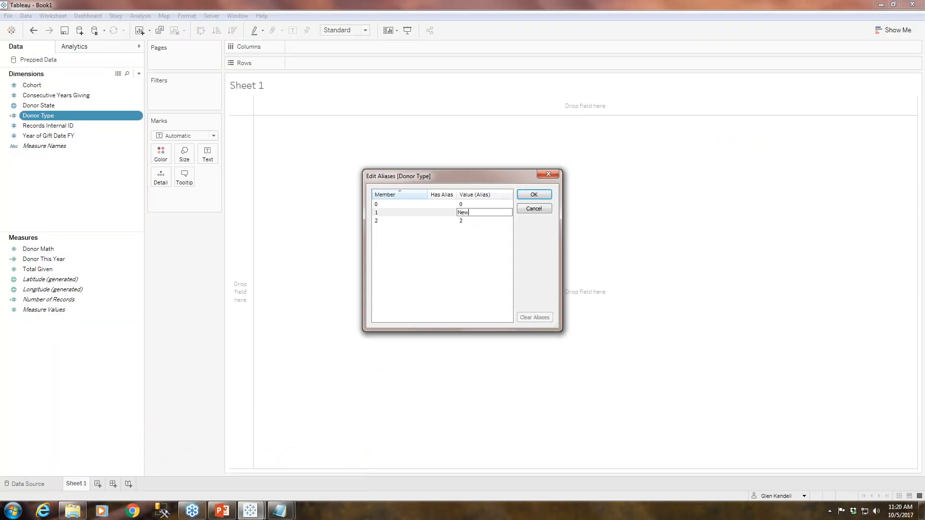
key("Return")
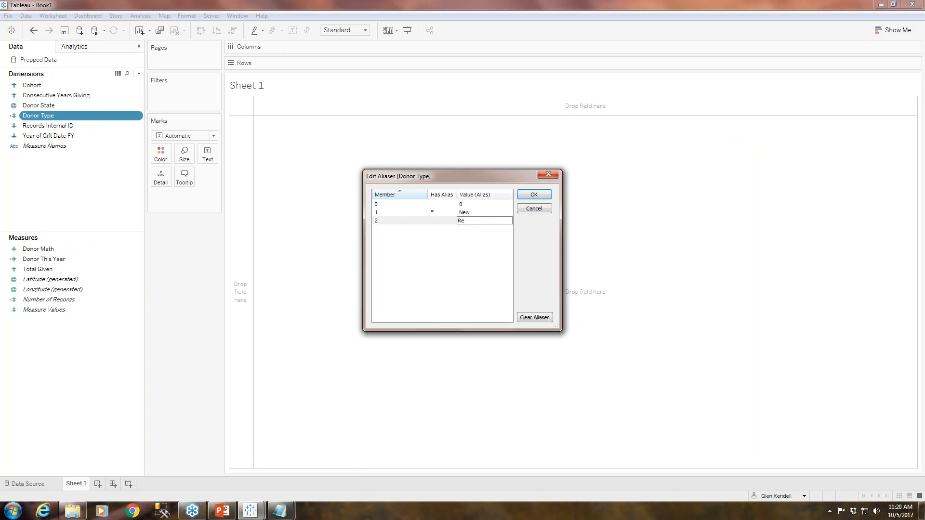
type("Reacquired")
key("Return")
left_click(485, 205)
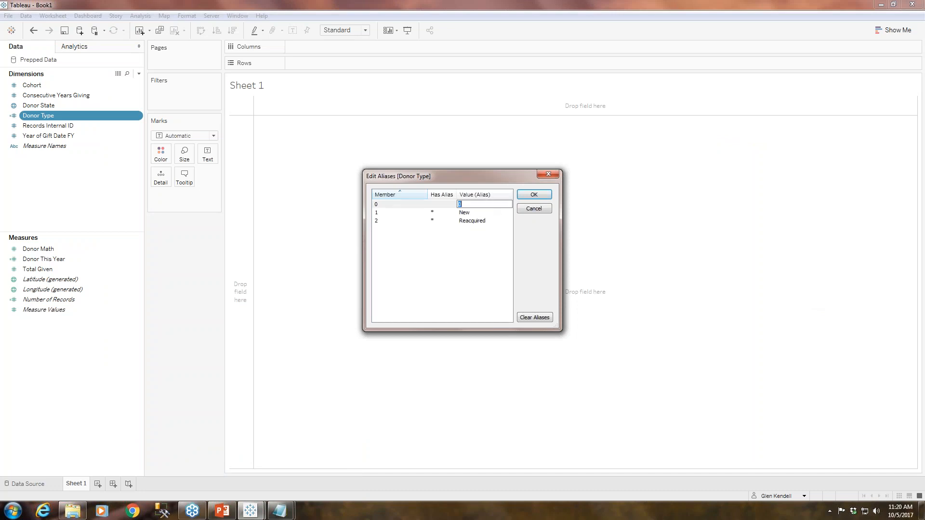
type("Recurrigng")
key("Return")
left_click(533, 194)
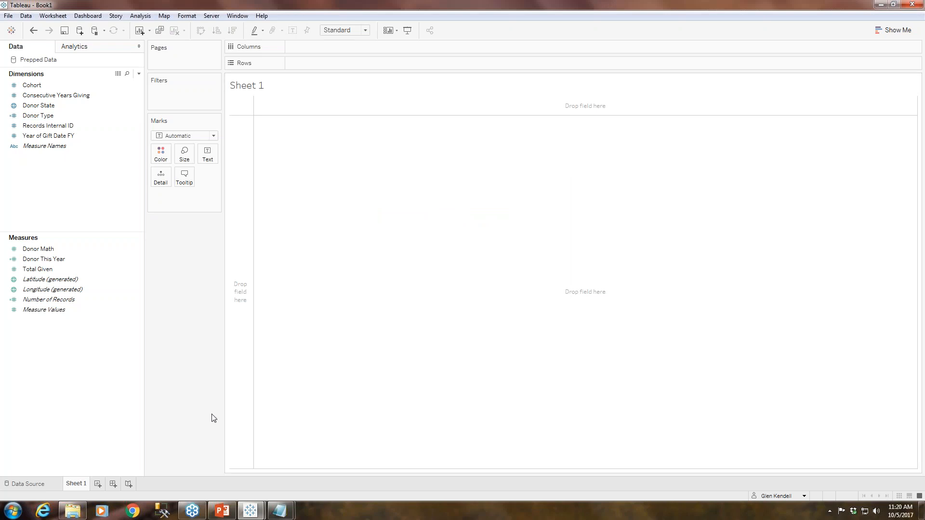
Step: Build a bar chart with Year of Gift Date FY as columns and the sum of Donor This Year as rows
left_click(66, 136)
mouse_move(67, 136)
left_mouse_down()
mouse_move(409, 40)
mouse_move(299, 46)
left_mouse_up()
left_click_drag(358, 41, 359, 45)
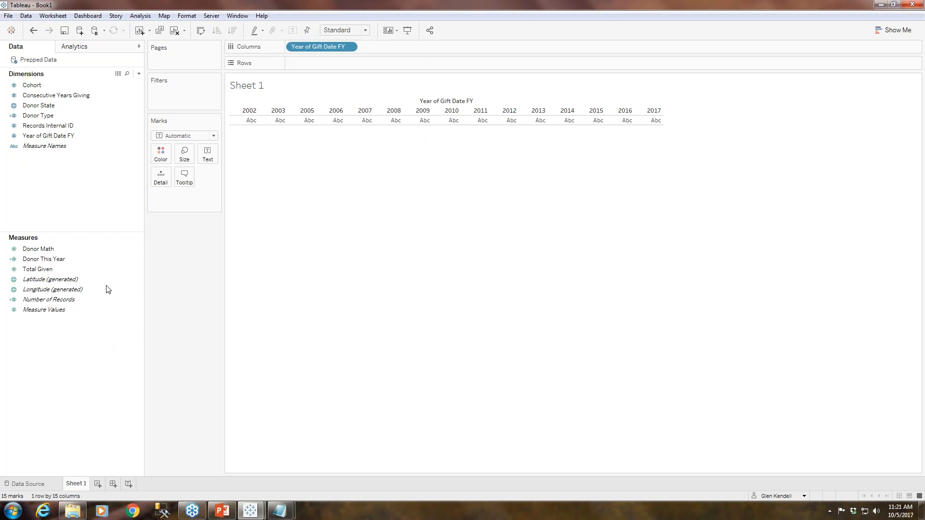
left_click(49, 261)
left_click(49, 261)
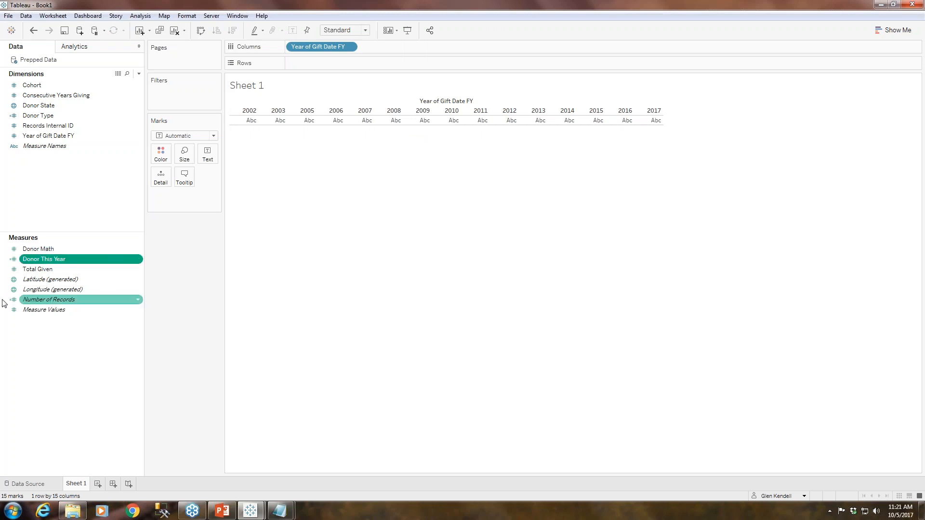
left_click(231, 376)
left_click_drag(57, 260, 337, 64)
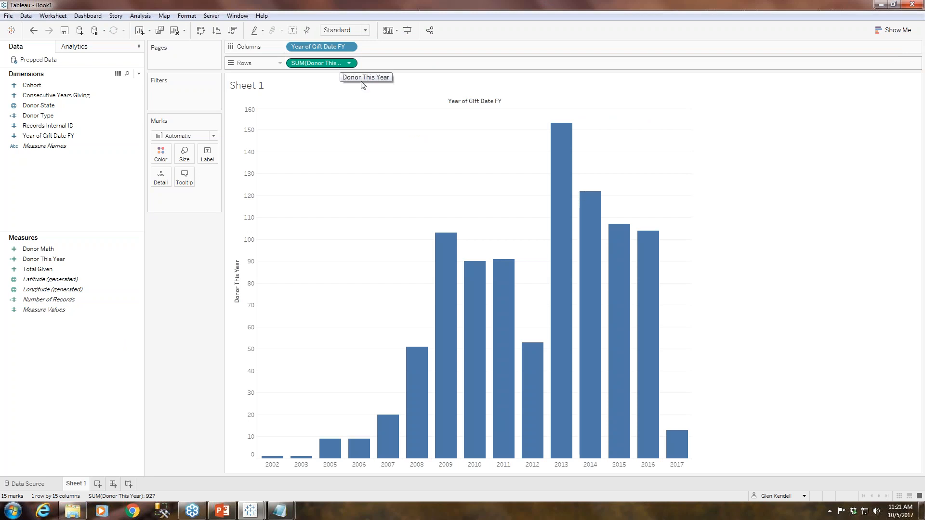
Step: Color the yearly donor bars by Donor Type
left_click(42, 116)
left_click_drag(37, 122, 161, 158)
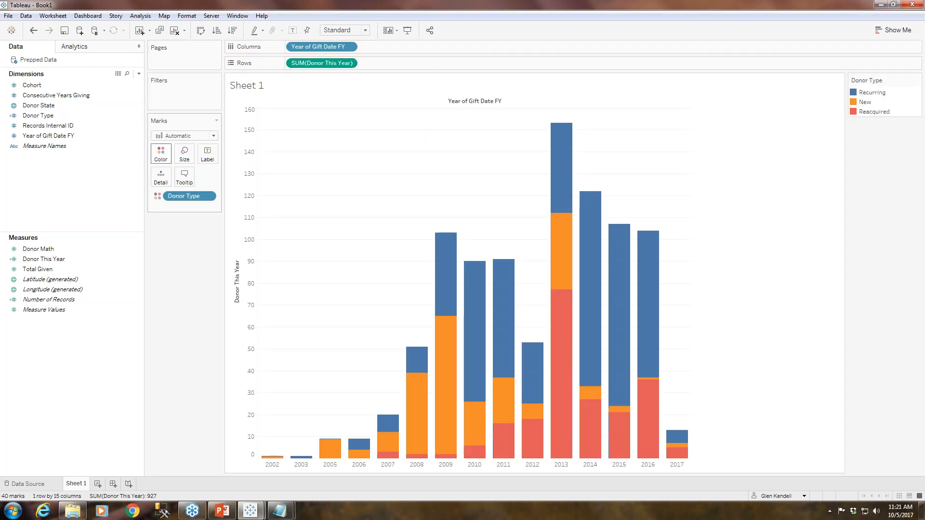
left_click(854, 171)
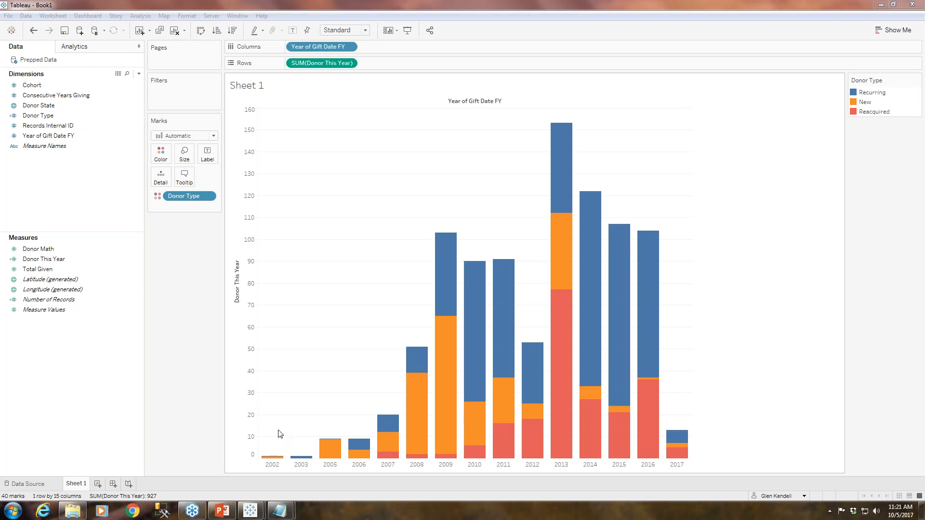
mouse_move(445, 347)
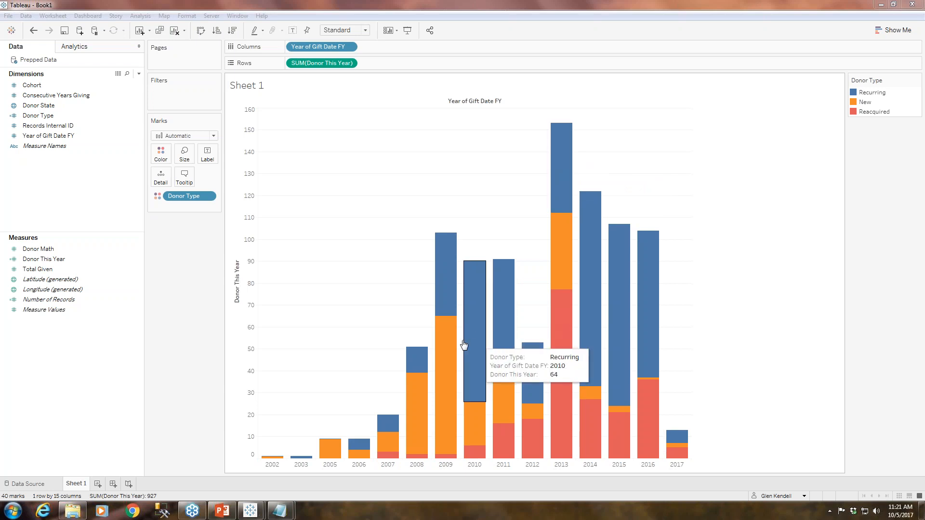
mouse_move(571, 356)
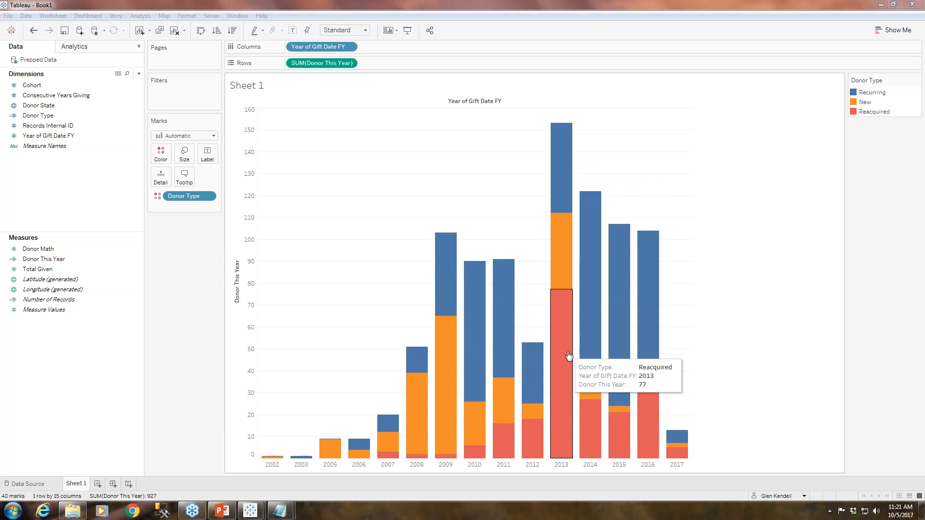
mouse_move(570, 173)
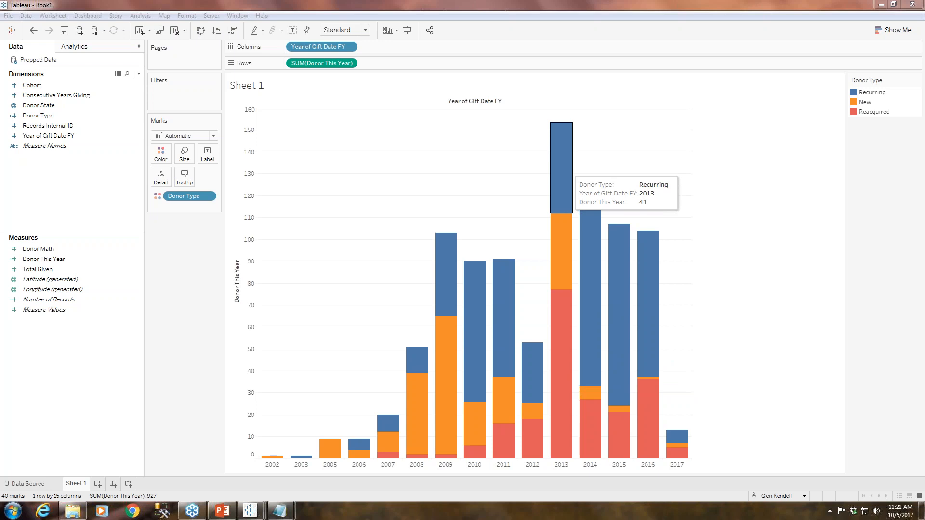
left_click(331, 185)
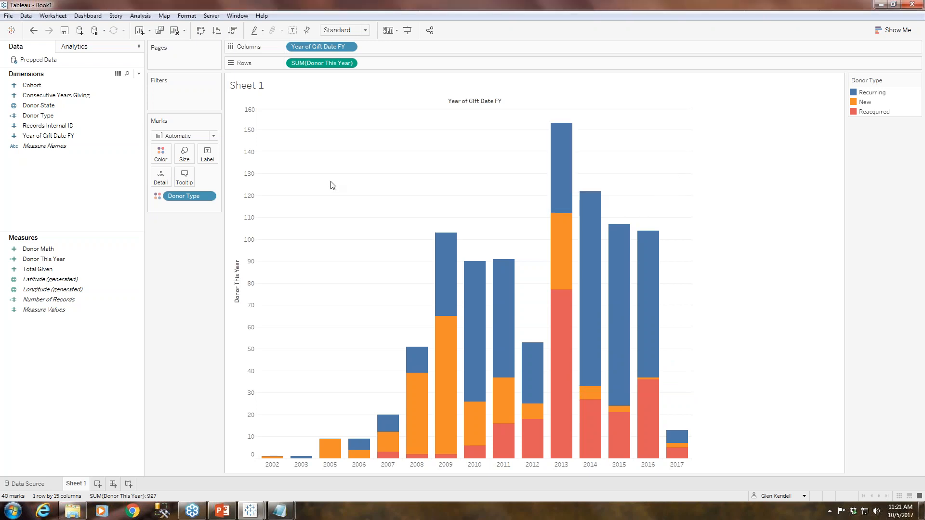
Step: Rename Sheet 1 as Number of Donors
right_click(83, 489)
left_click(109, 398)
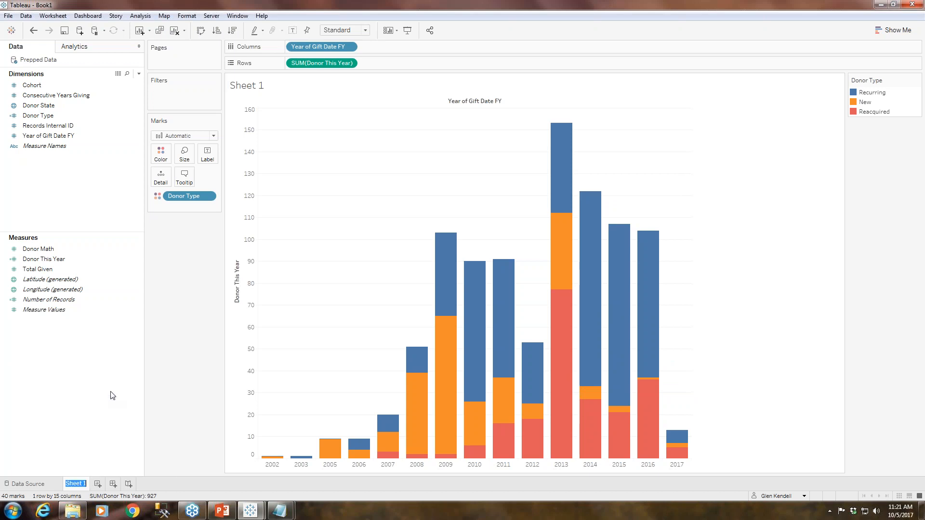
type("Number of Donors")
key("Return")
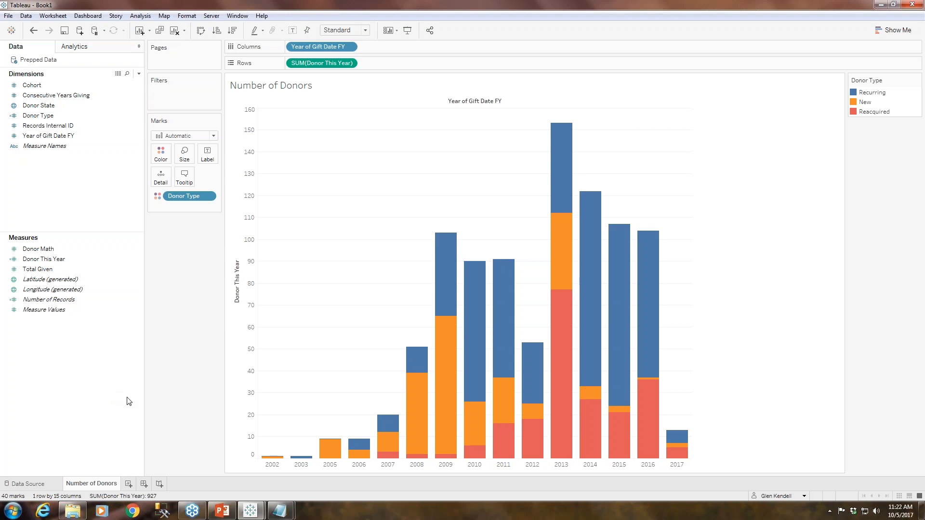
Step: Add a new worksheet and start a calculated field named Donor Previous Year
left_click(129, 485)
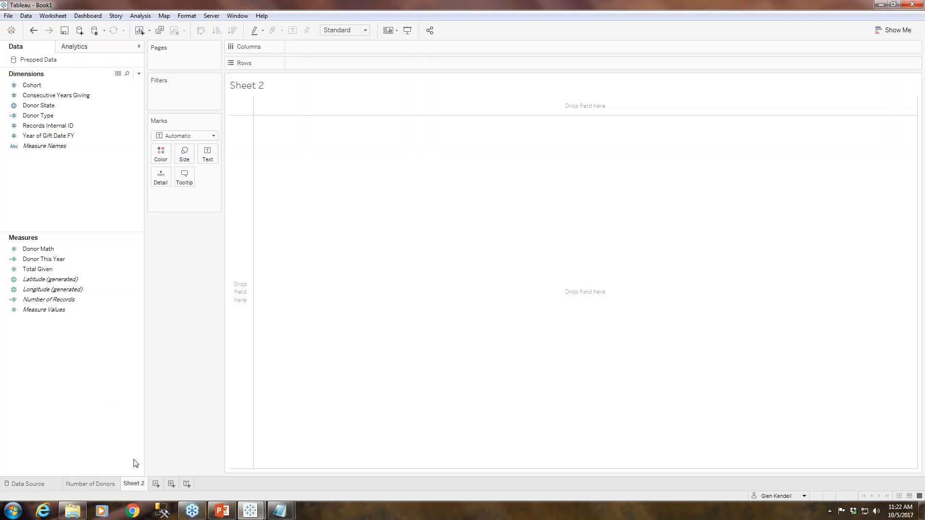
left_click(138, 74)
left_click(103, 84)
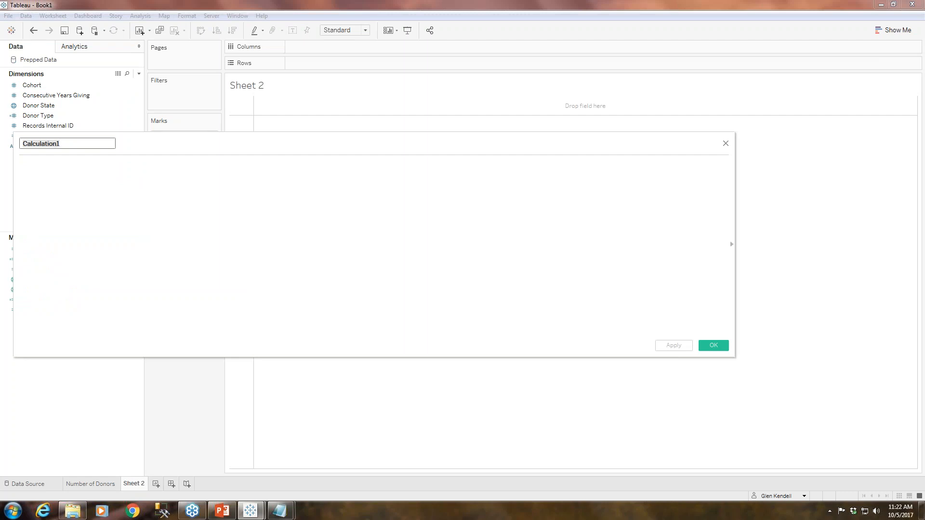
type("Donor Previous Year")
Step: Copy the whole formula from Donor Previous Year.txt in the Retention and Churn folder
left_click(72, 511)
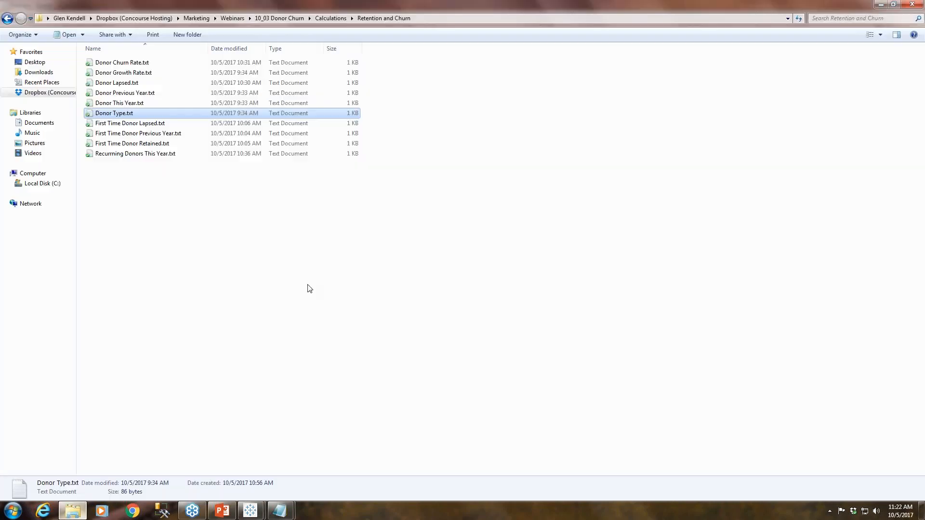
double_click(140, 93)
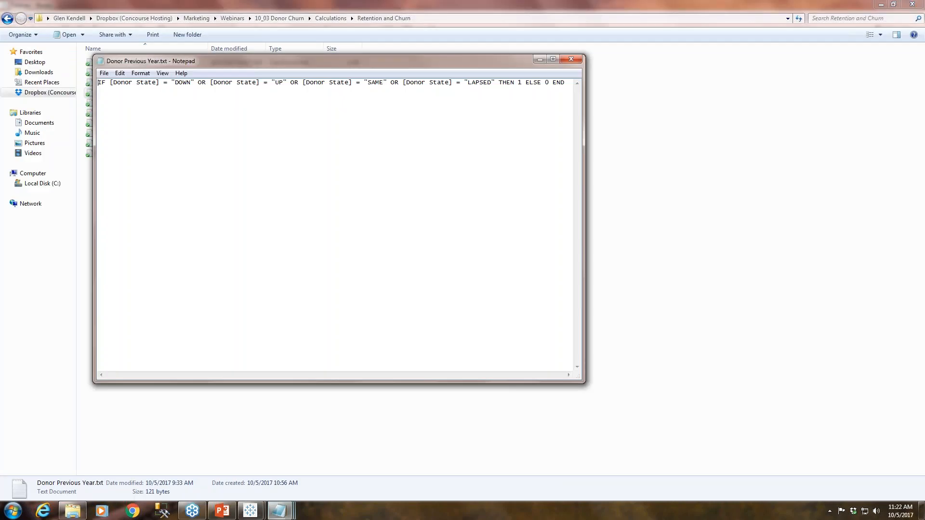
left_click(254, 187)
key("ctrl+a")
key("ctrl+c")
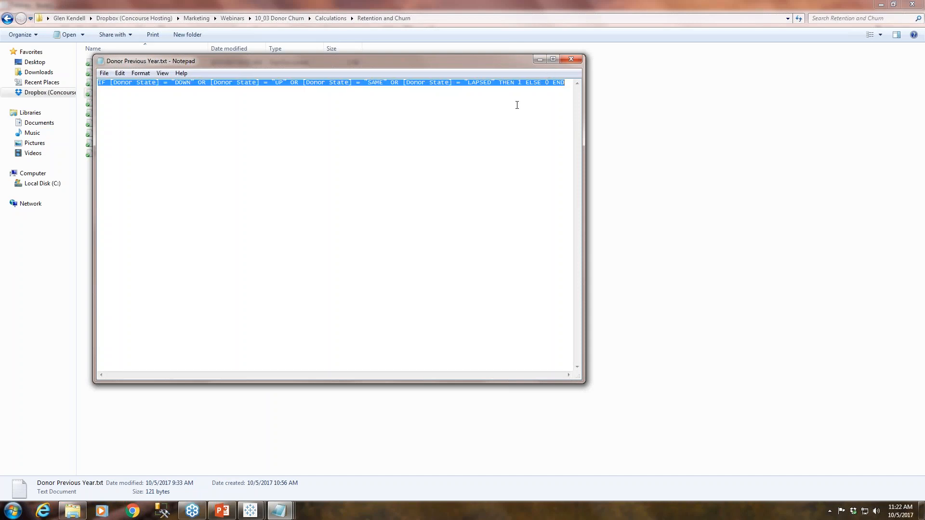
Step: Return to Book1 in Tableau, paste the copied Donor State formula into the Donor Previous Year calculation and save it
left_click(253, 514)
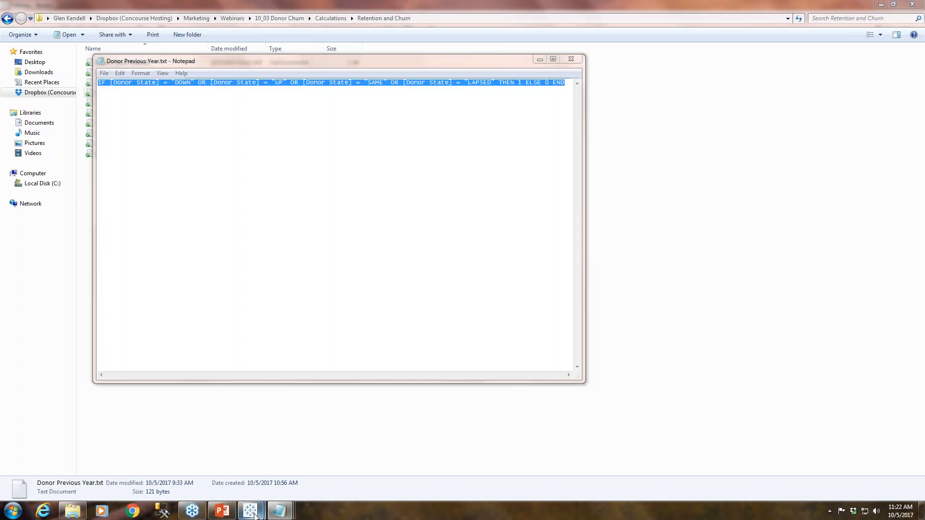
left_click(311, 457)
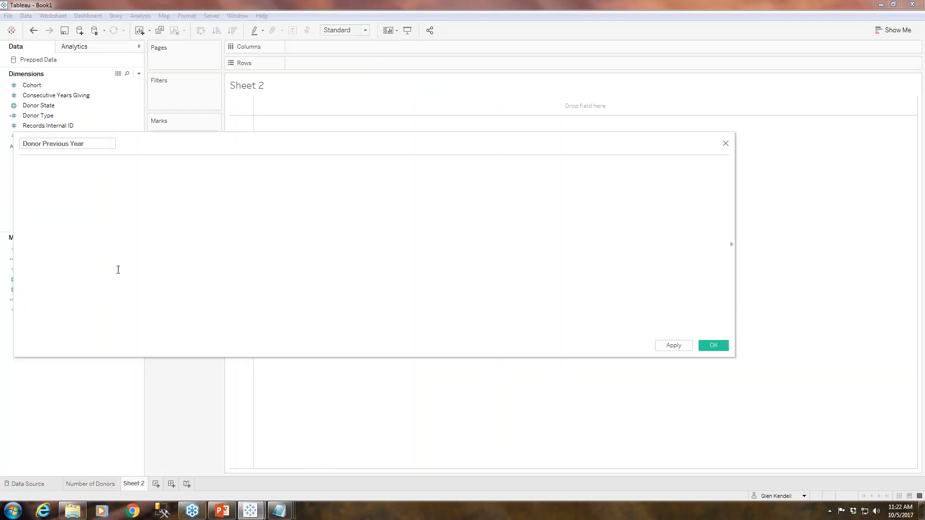
key("ctrl+v")
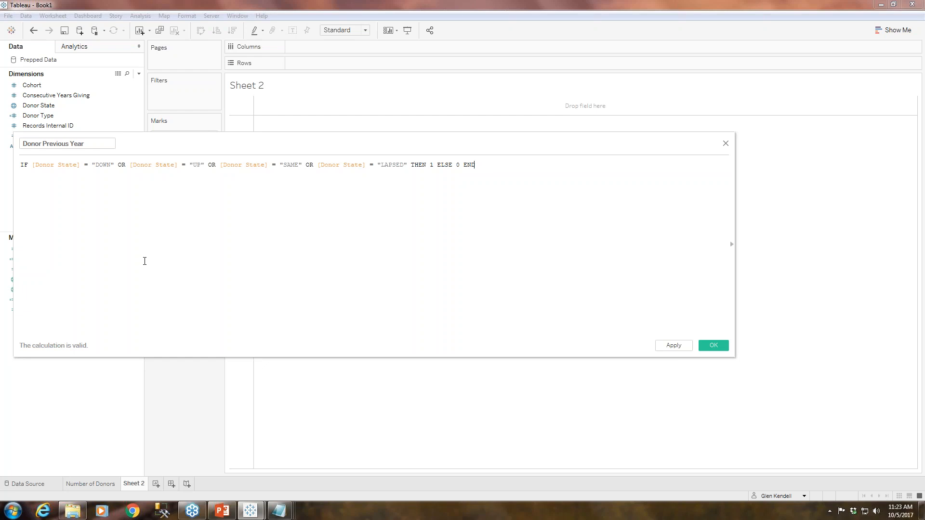
left_click(709, 345)
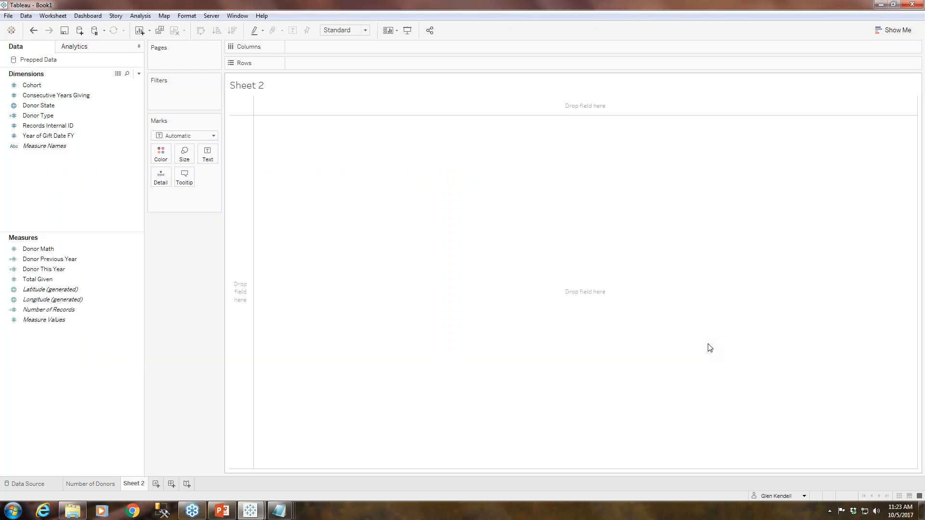
Step: Copy the whole formula from Donor Growth Rate.txt in the Retention and Churn folder
left_click(73, 509)
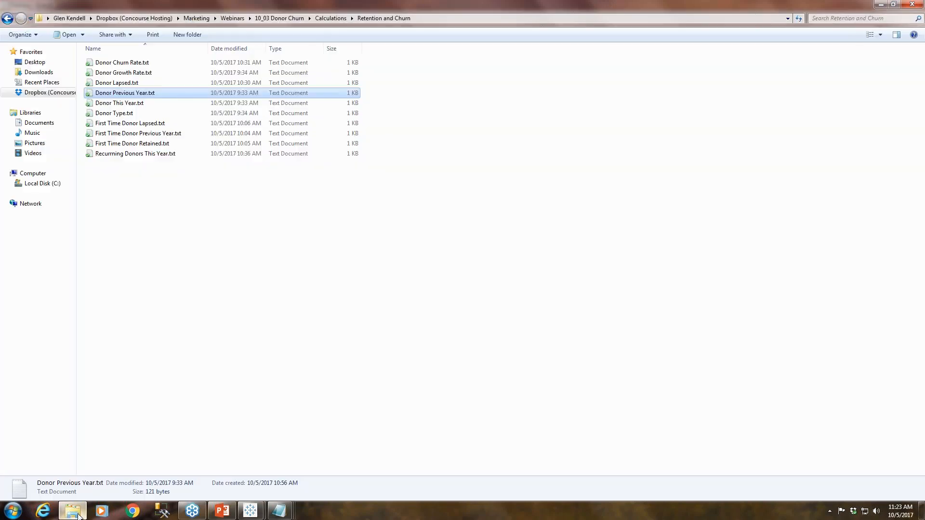
double_click(151, 73)
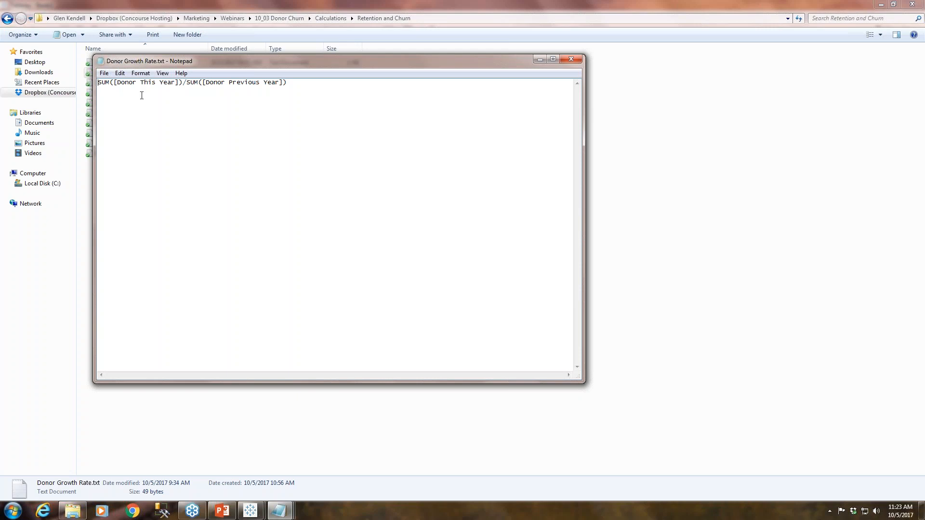
key("ctrl+a")
key("ctrl+c")
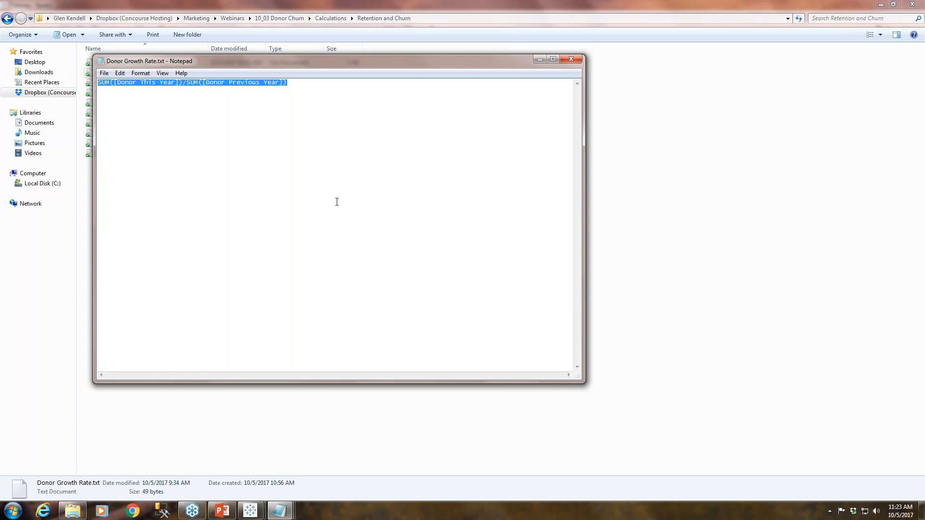
Step: Return to Book1 in Tableau and create a calculated field named Donor Growth Rate from the copied formula
left_click(250, 511)
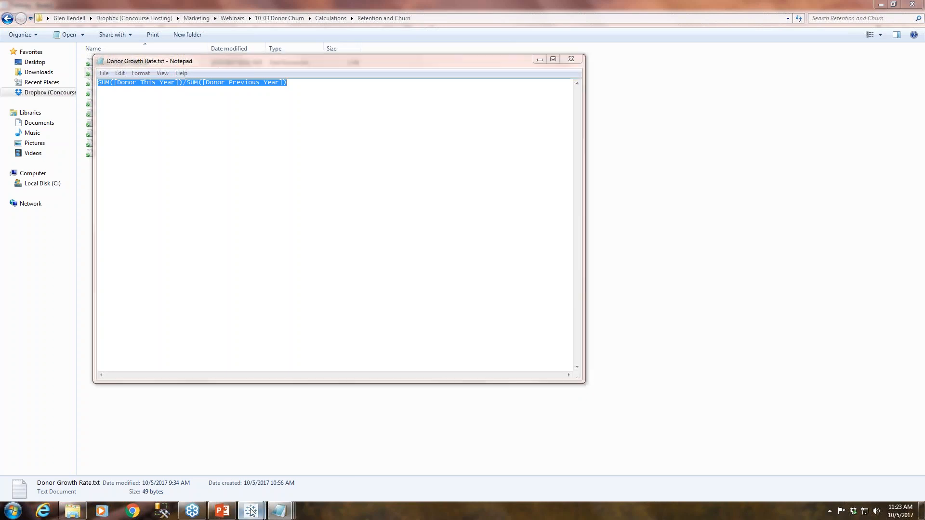
left_click(291, 474)
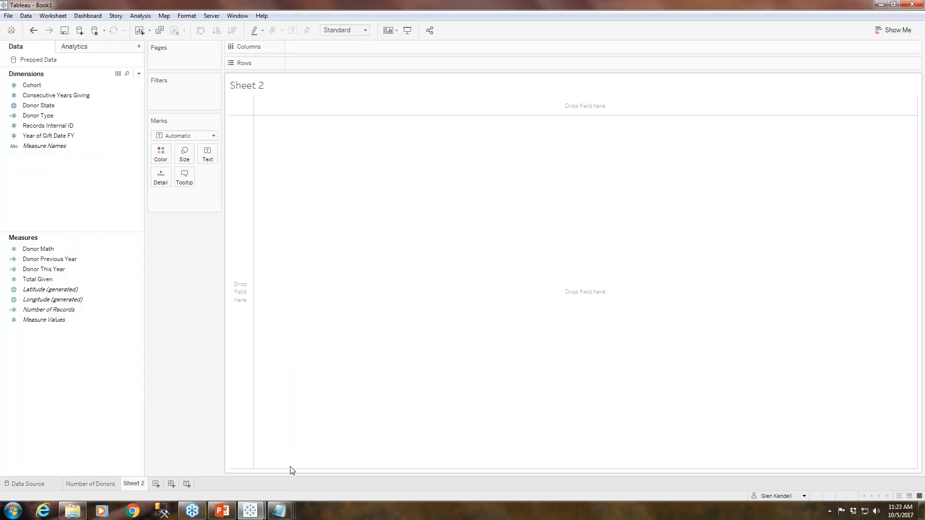
left_click(138, 73)
left_click(77, 82)
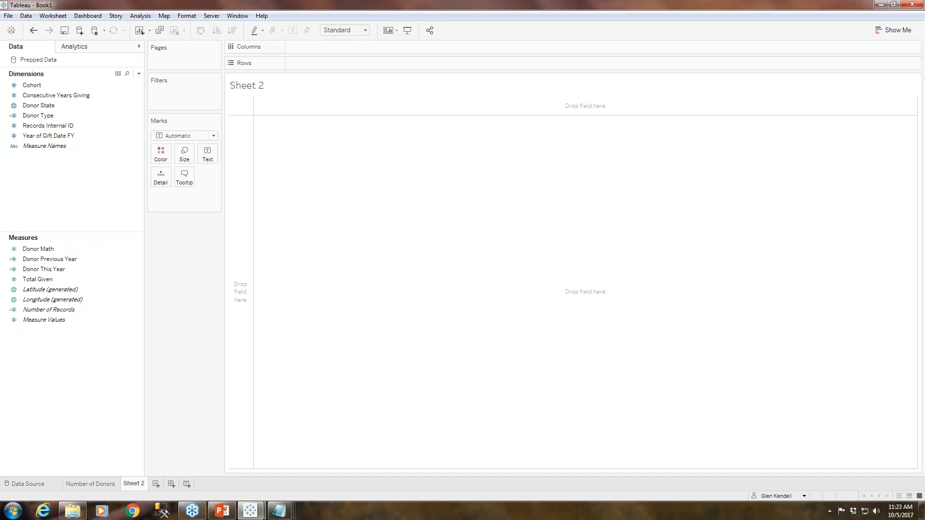
type("Donor G")
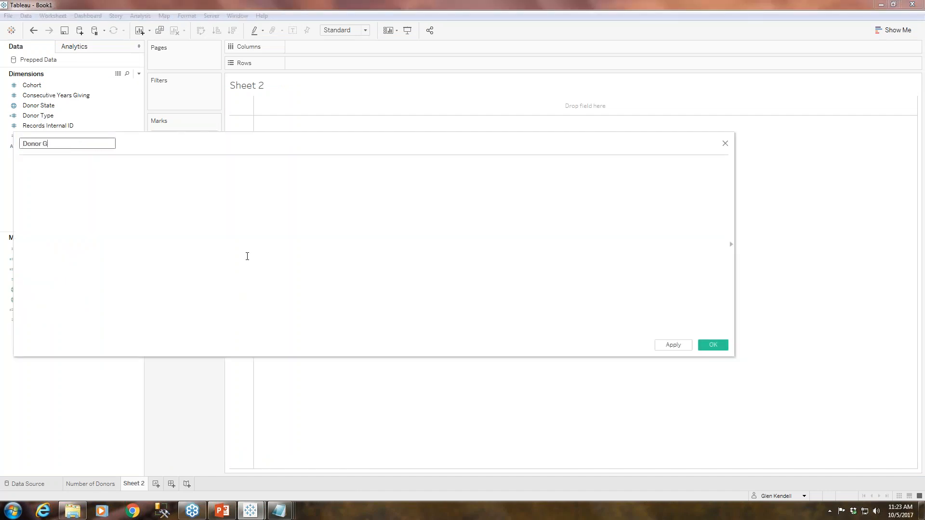
type("rowth Rate")
key("Tab")
key("ctrl+v")
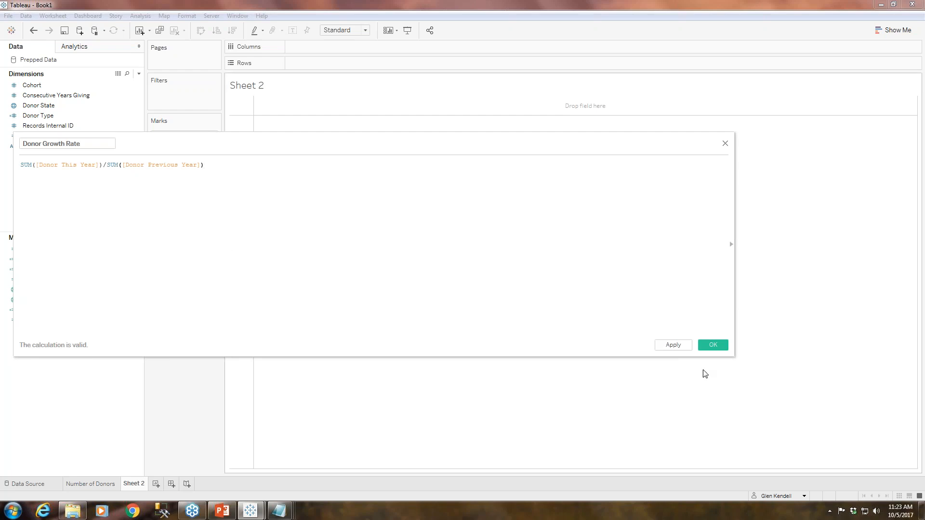
left_click(708, 344)
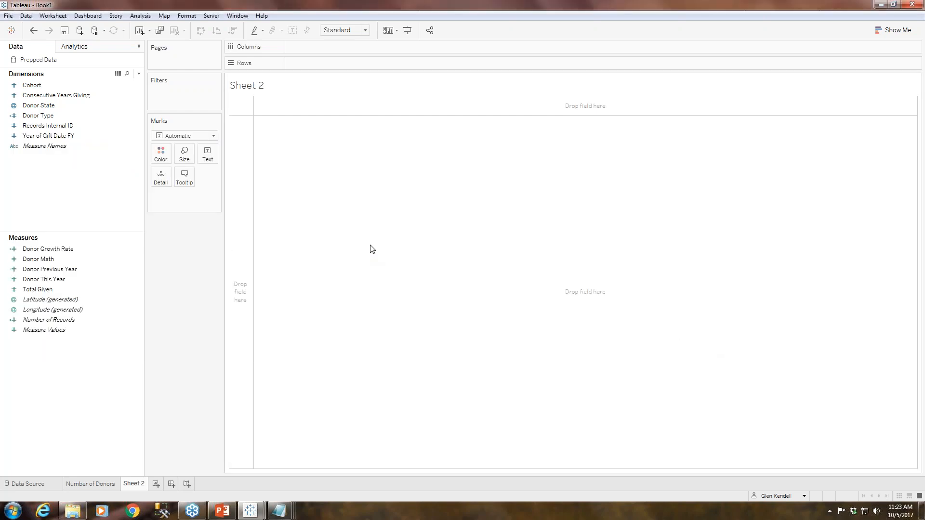
Step: Set the default number format of Donor Growth Rate to Percentage with 0 decimal places
left_click(86, 251)
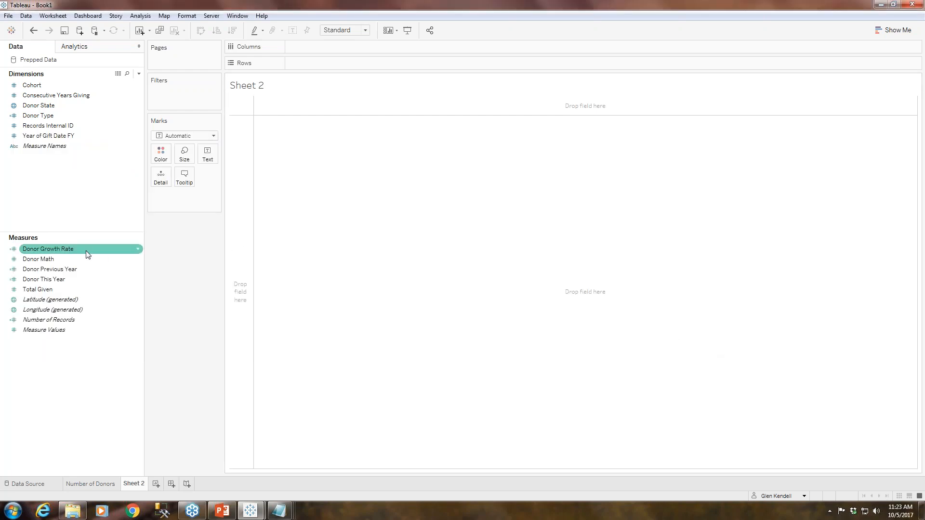
left_click(139, 249)
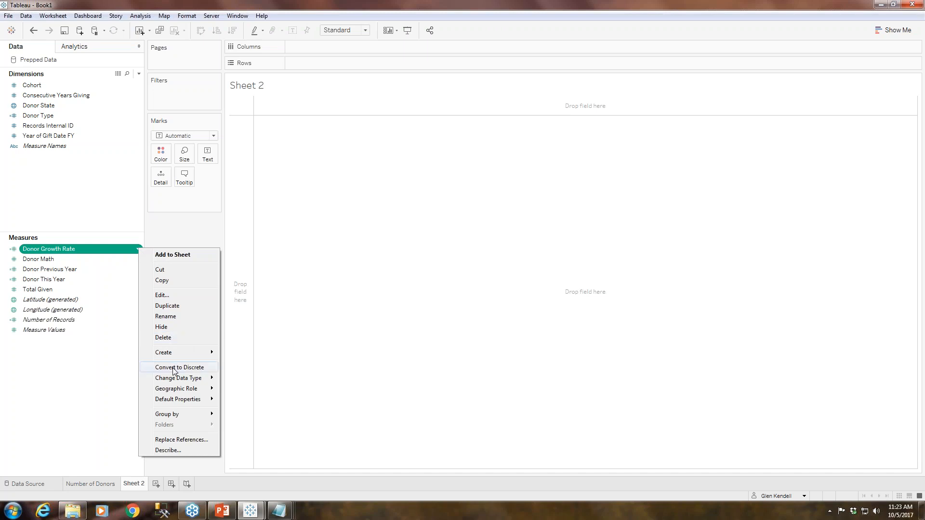
mouse_move(178, 400)
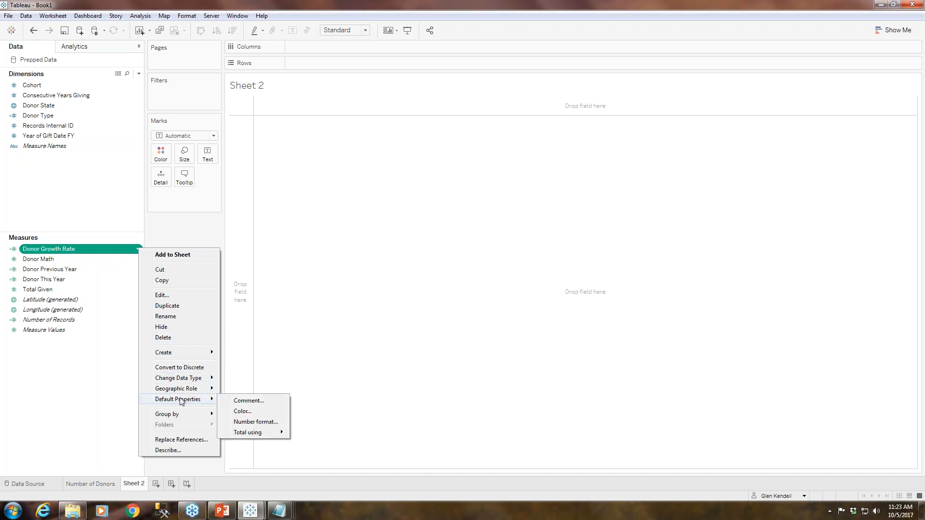
left_click(249, 422)
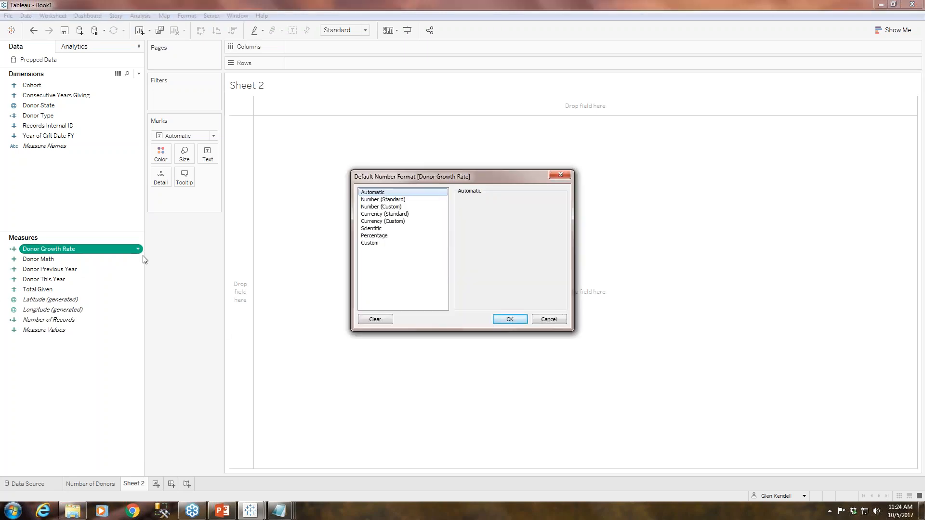
left_click(389, 236)
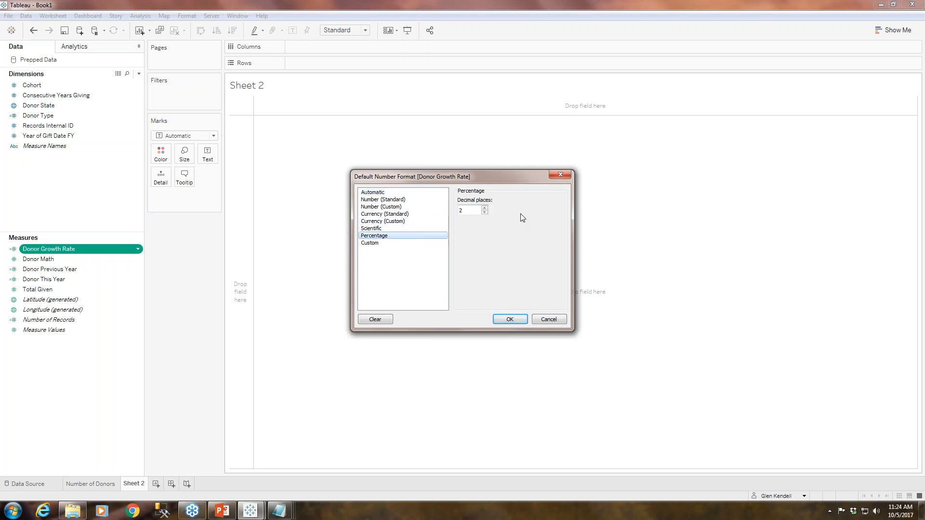
left_click(485, 213)
left_click(484, 213)
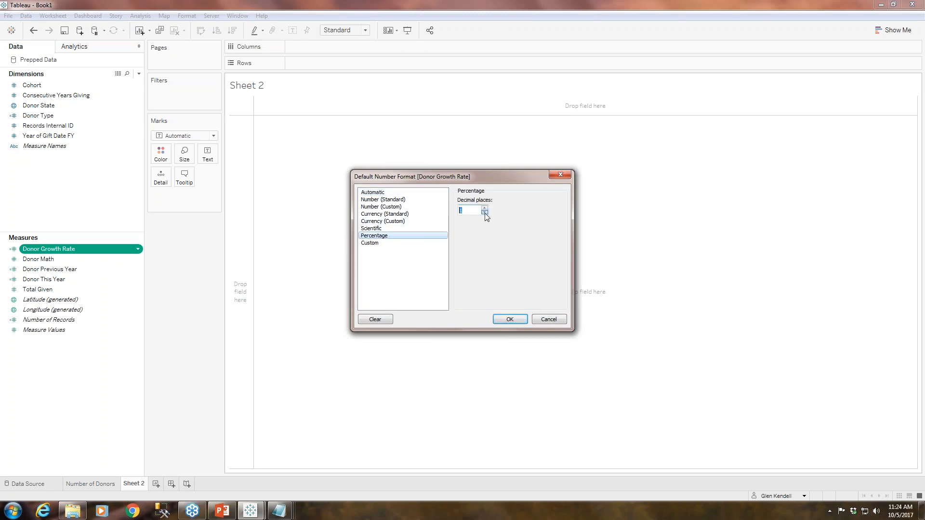
left_click(515, 320)
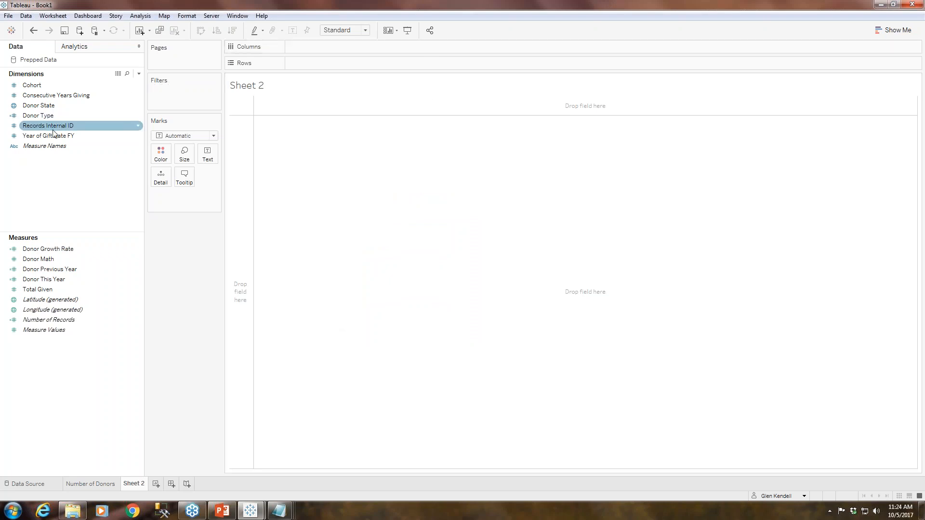
Step: Plot Donor Growth Rate in rows against Year of Gift Date FY in columns, with Line as the mark type
left_click_drag(48, 135, 345, 44)
left_click(49, 249)
left_click_drag(48, 248, 347, 63)
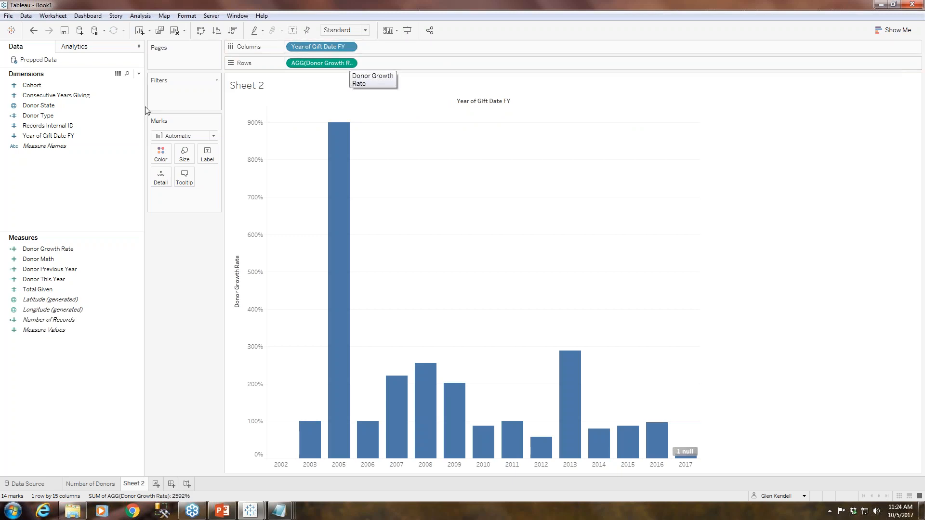
left_click(214, 137)
left_click(183, 170)
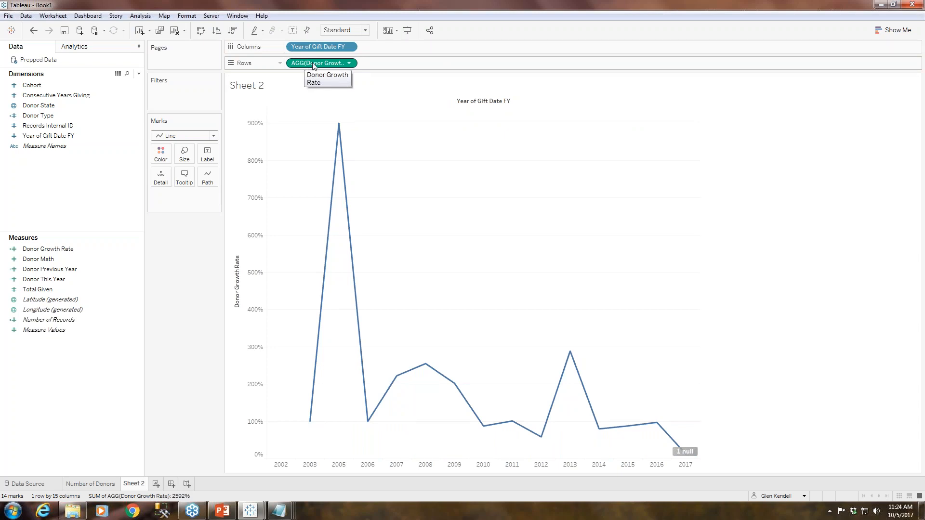
Step: Label the points of the line with Donor Growth Rate, keeping the measure in rows
left_click_drag(312, 64, 207, 155)
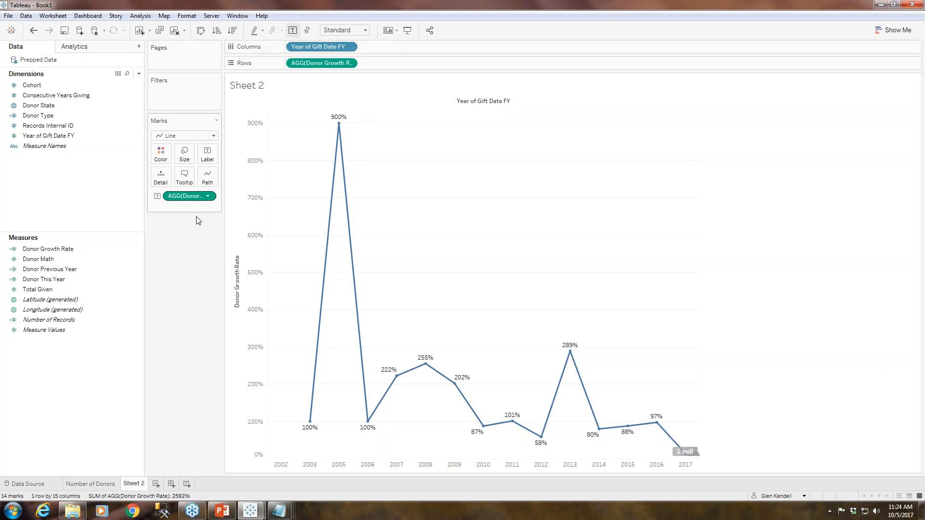
mouse_move(311, 426)
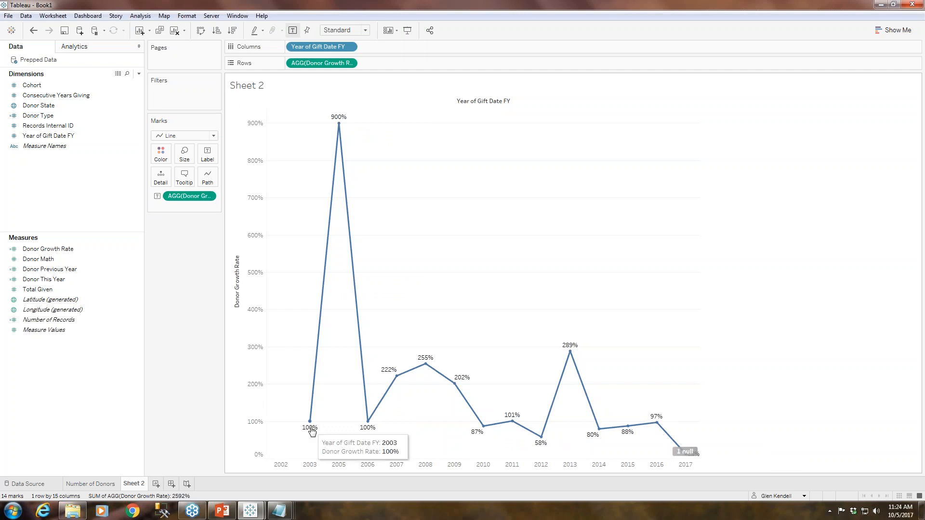
mouse_move(338, 125)
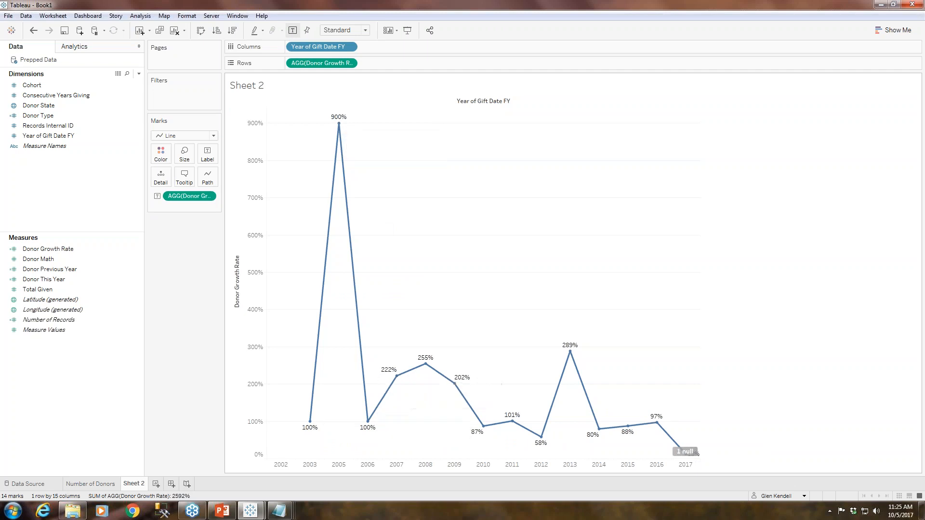
mouse_move(457, 396)
Step: Rename Sheet 2 as Donor Growth Rate
right_click(135, 484)
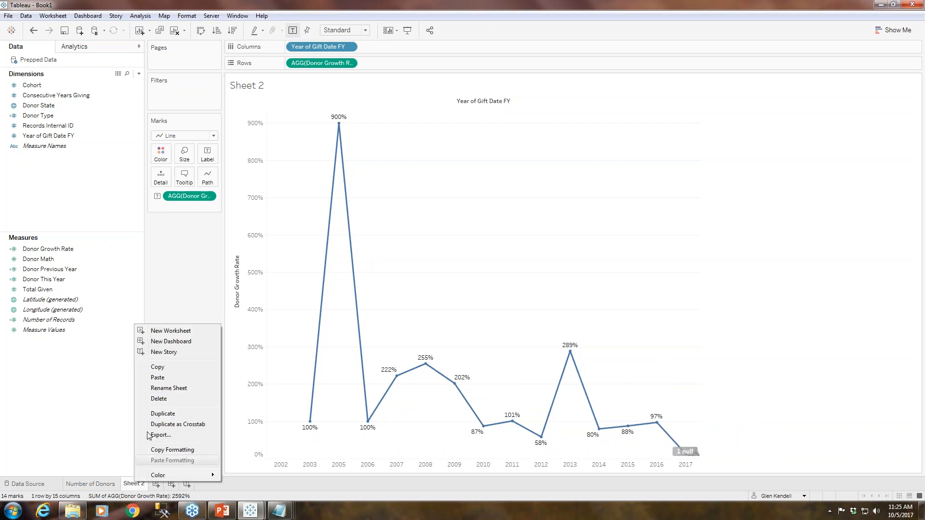
left_click(169, 389)
type("Donor Growth Rate")
key("Return")
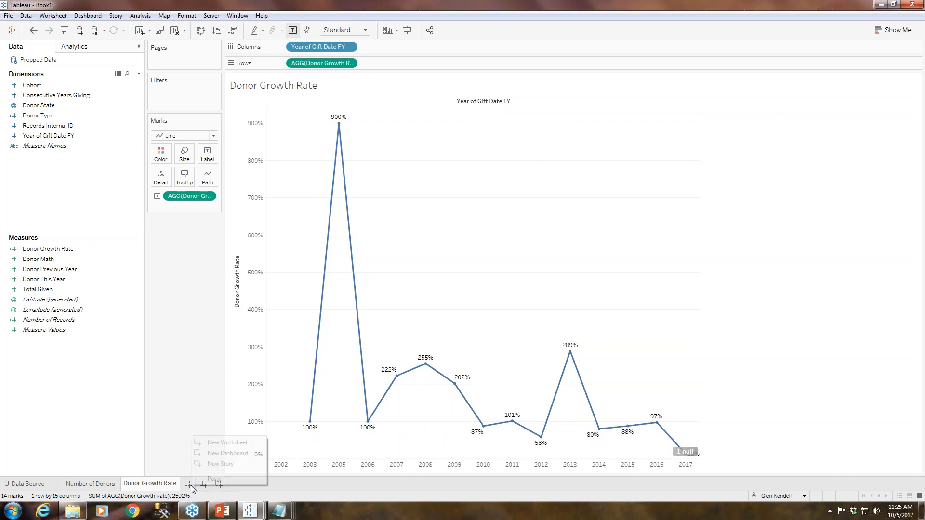
Step: Add a new worksheet and name it Churn Rate
left_click(189, 485)
right_click(191, 486)
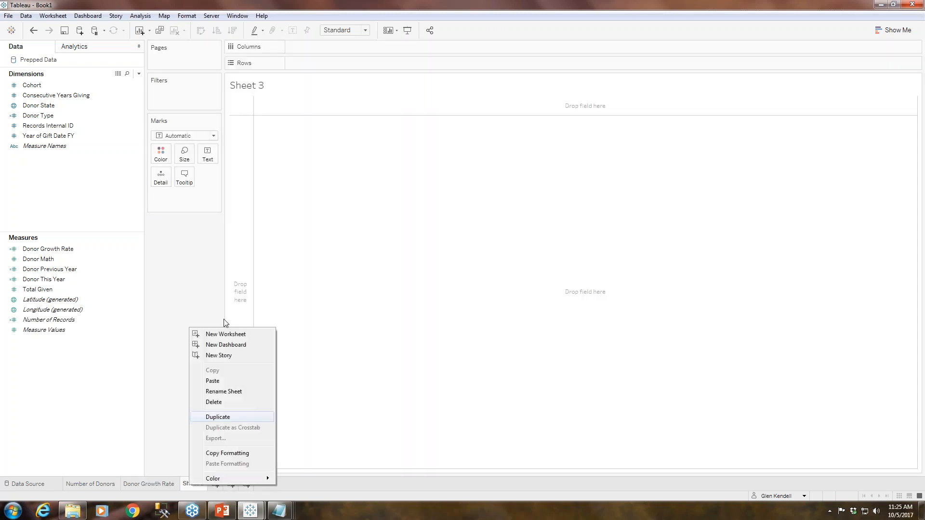
left_click(224, 391)
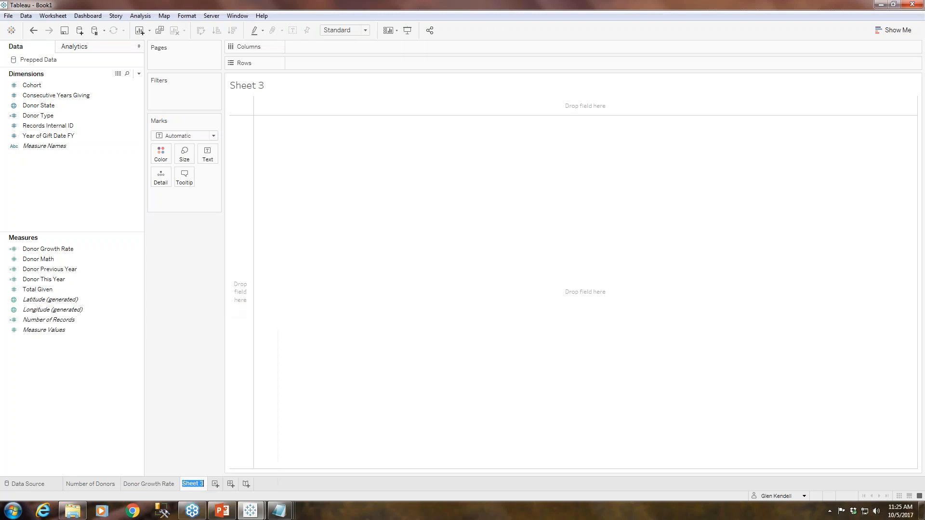
type("Churn Rate")
key("Return")
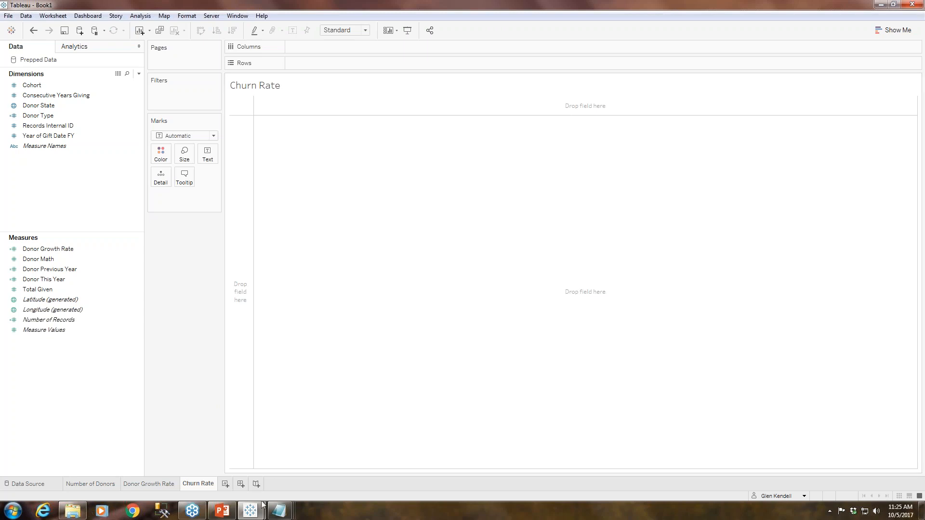
Step: Copy the whole formula from Donor Lapsed.txt in the Retention and Churn folder and minimize the file
left_click(72, 511)
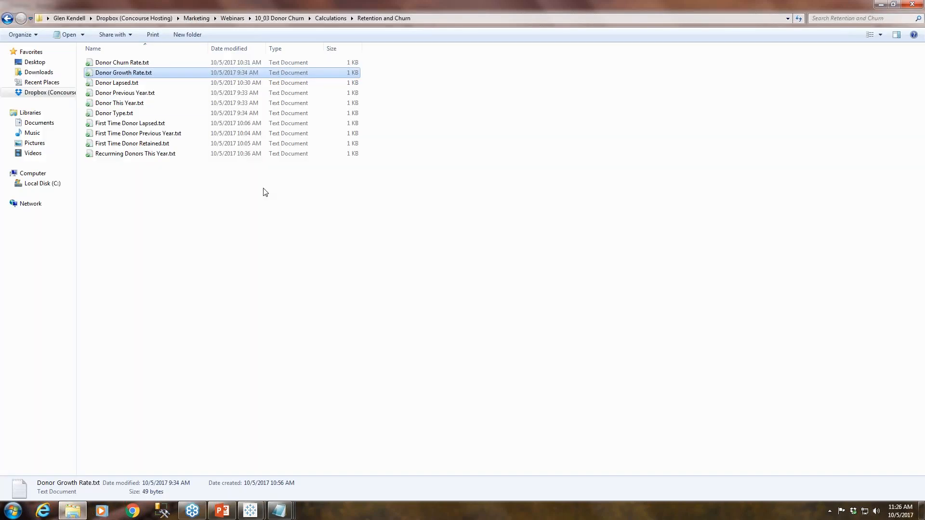
double_click(118, 83)
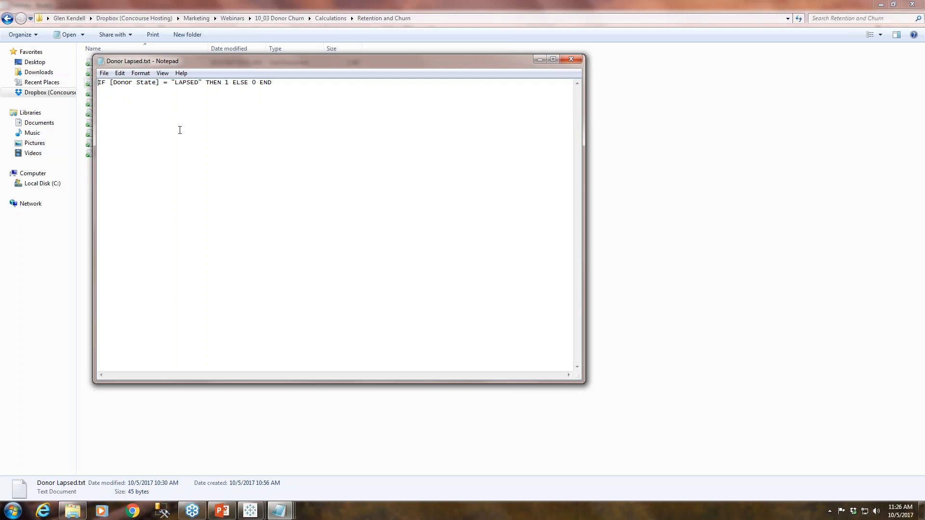
left_click_drag(305, 84, 98, 83)
key("ctrl+c")
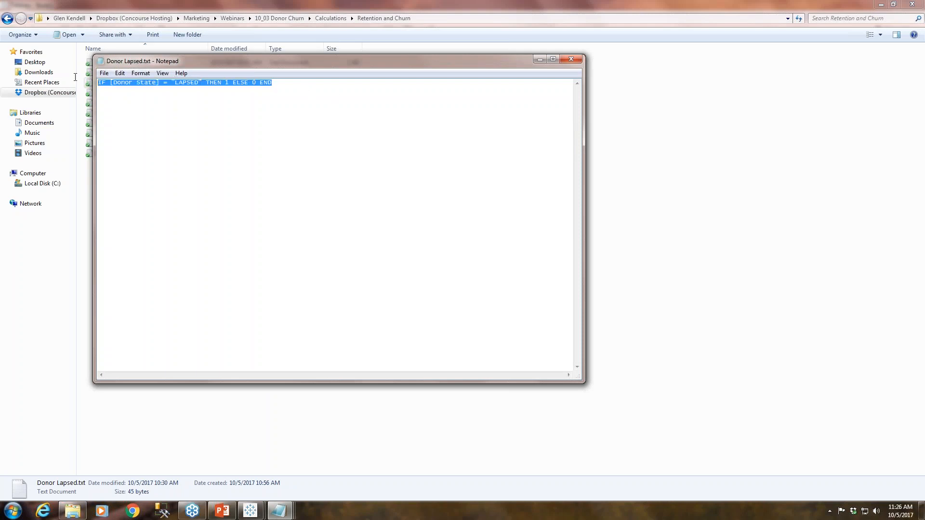
left_click(540, 59)
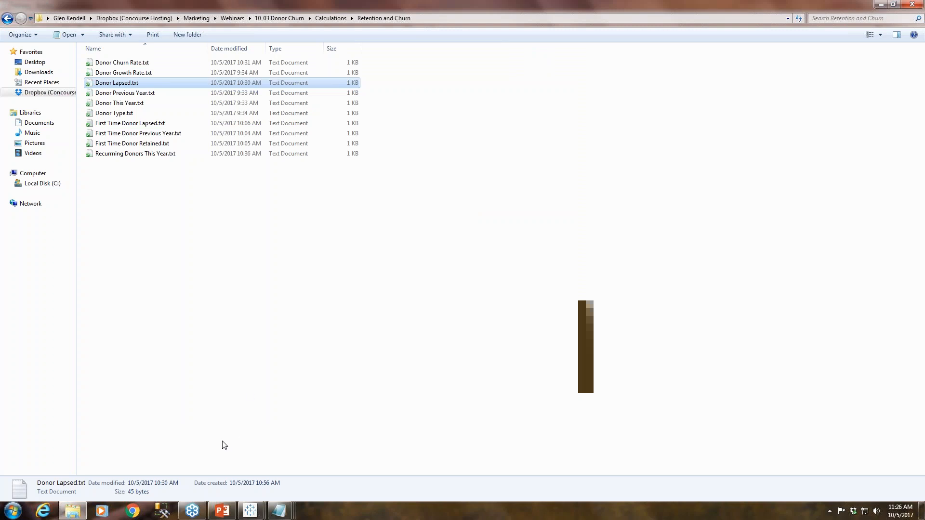
Step: Return to Book1 in Tableau and create a calculated field named Donor Lapsed from the copied formula
left_click(252, 511)
left_click(308, 449)
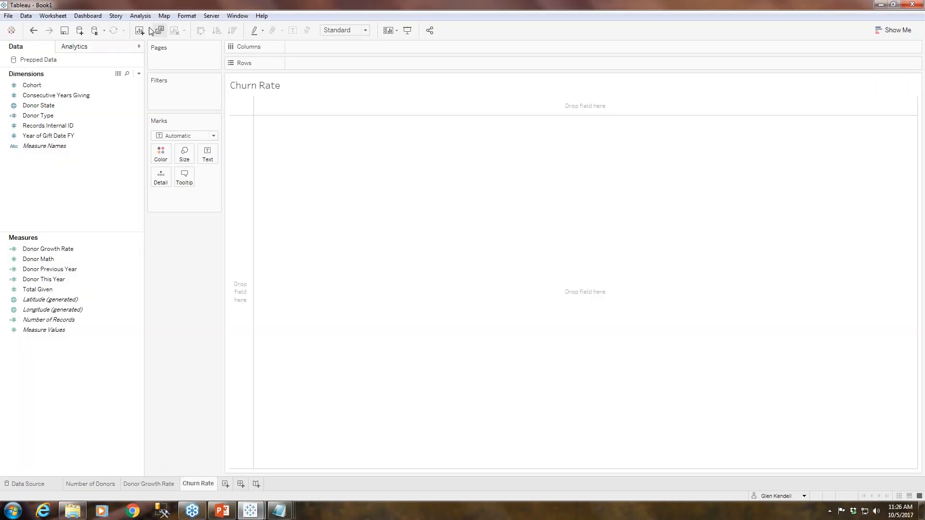
left_click(139, 73)
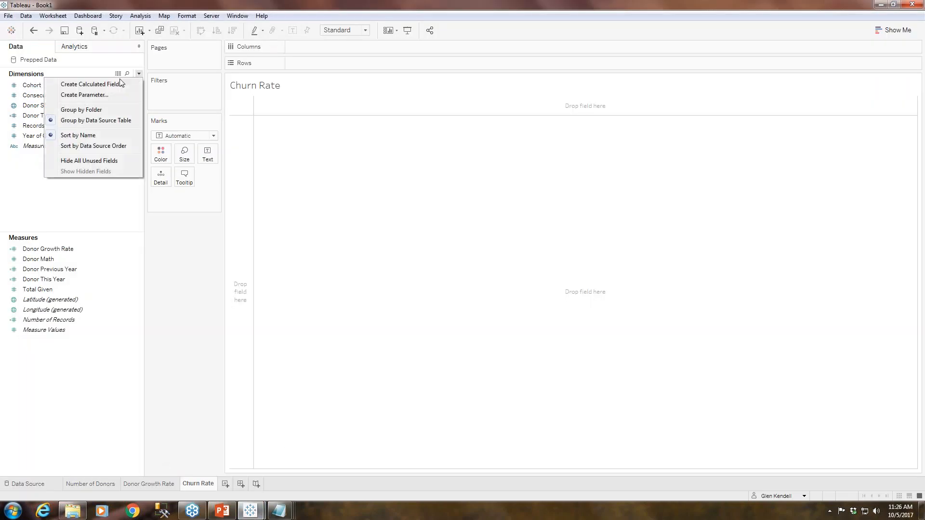
left_click(116, 84)
type("Do")
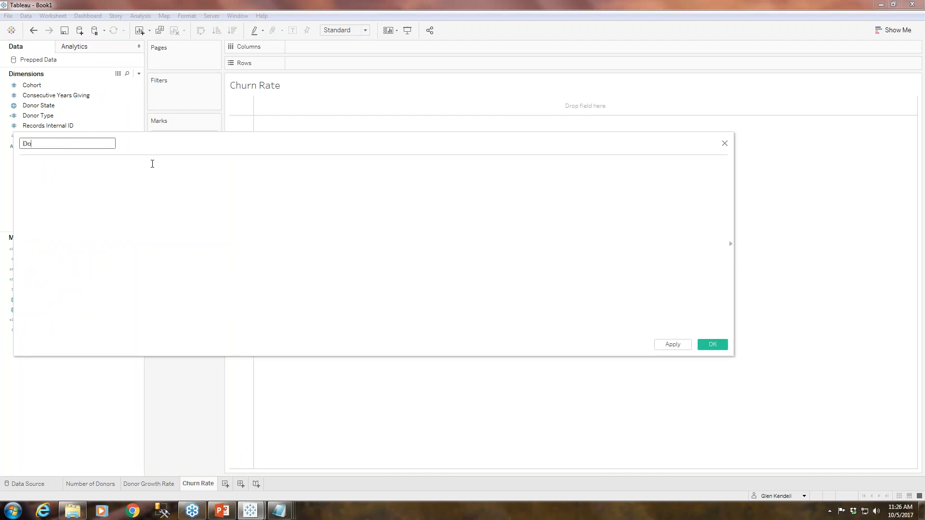
type("nor Lapsed")
key("Tab")
key("ctrl+v")
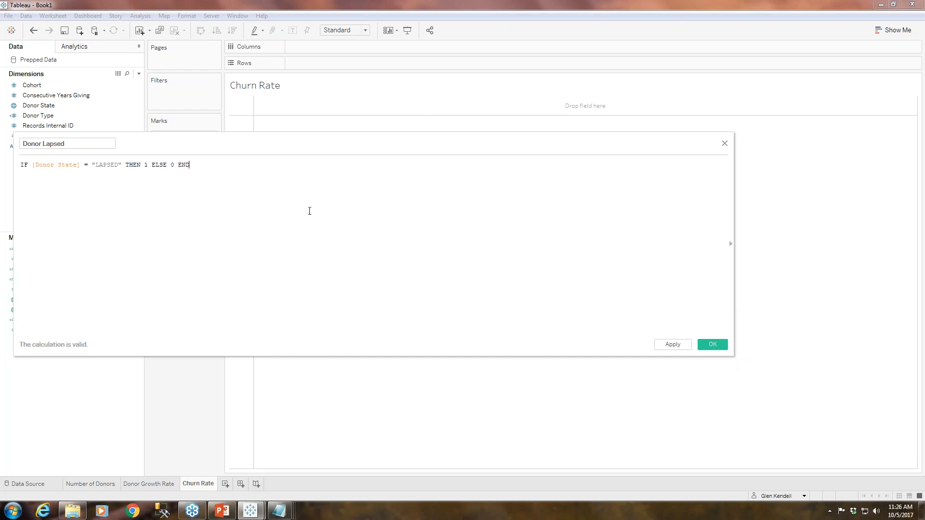
left_click(713, 344)
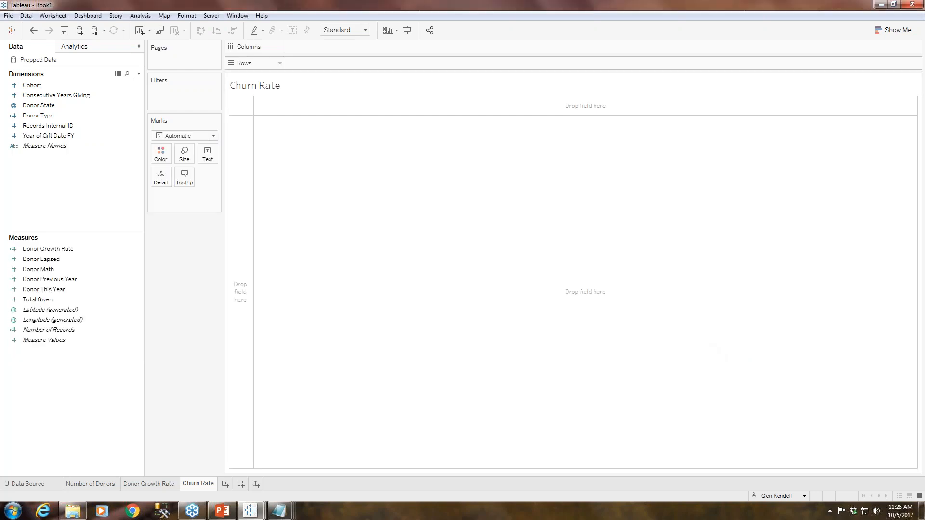
Step: Start a new calculated field named Donor Churn Rate
left_click(139, 73)
left_click(92, 84)
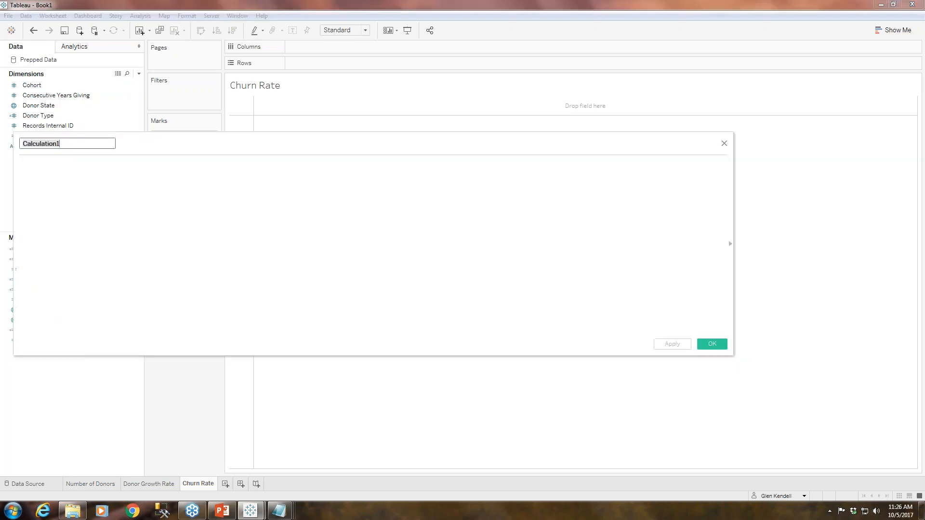
type("Donor Churn Rate")
Step: Open Donor Churn Rate.txt from the Retention and Churn folder and copy its whole formula
left_click(80, 512)
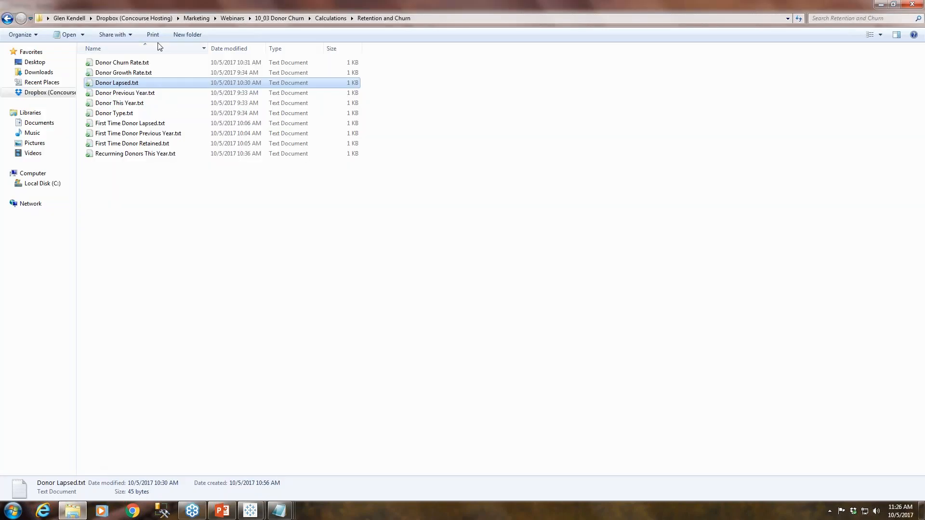
left_click(147, 64)
double_click(147, 64)
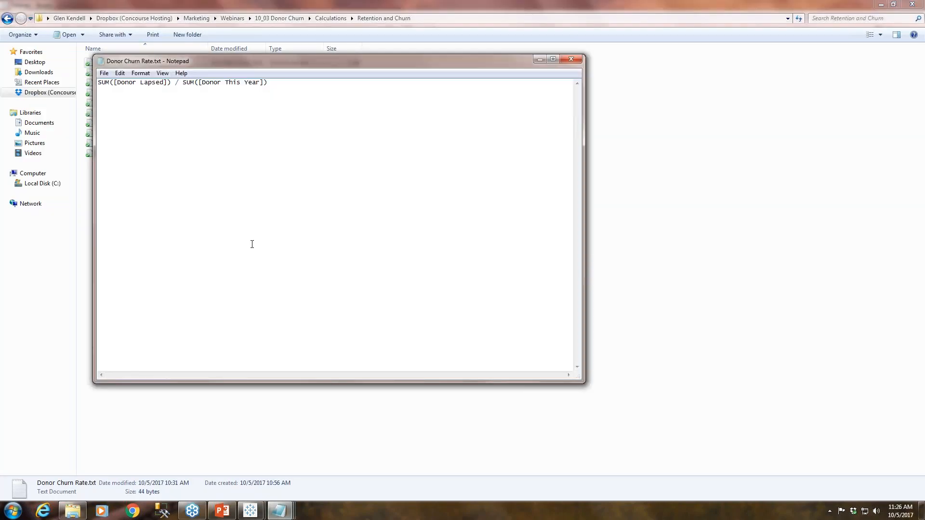
key("ctrl+a")
key("ctrl+c")
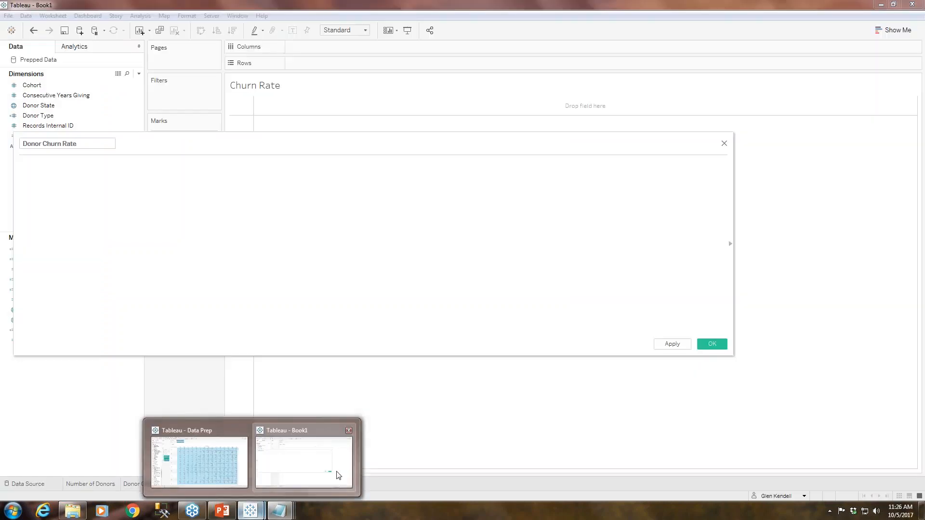
Step: Return to Book1 in Tableau, paste the copied formula into the Donor Churn Rate calculation and save the field
left_click(339, 475)
left_click(227, 257)
key("ctrl+v")
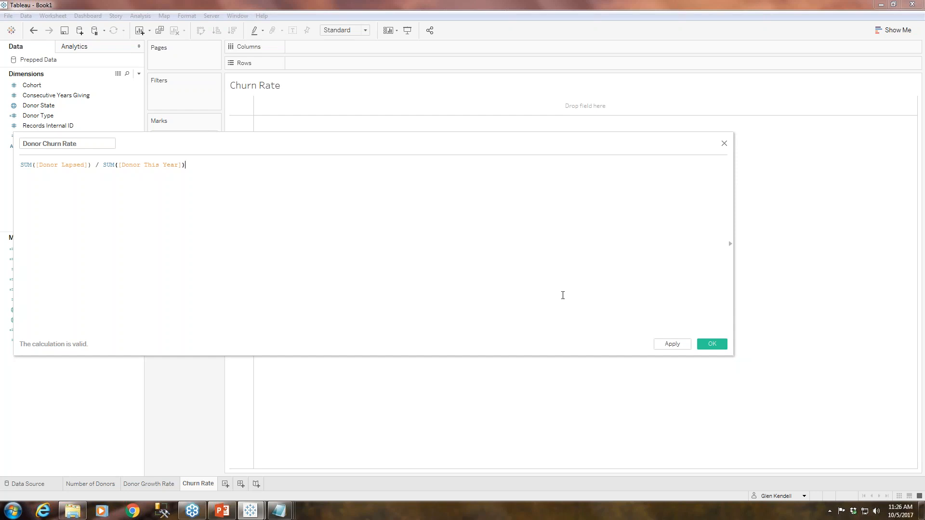
left_click(712, 344)
Step: Set the default number format of the Donor Churn Rate measure to Percentage with 0 decimal places
left_click(44, 269)
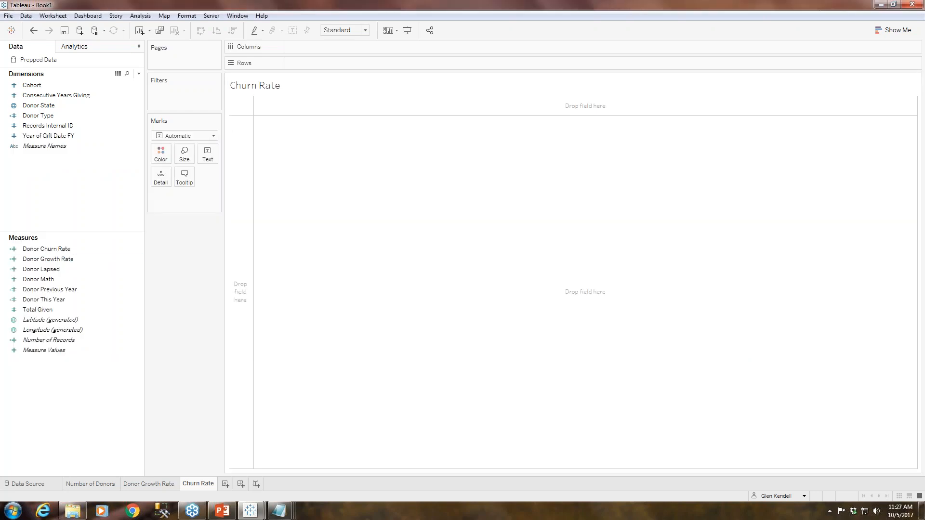
left_click(65, 279)
left_click(80, 250)
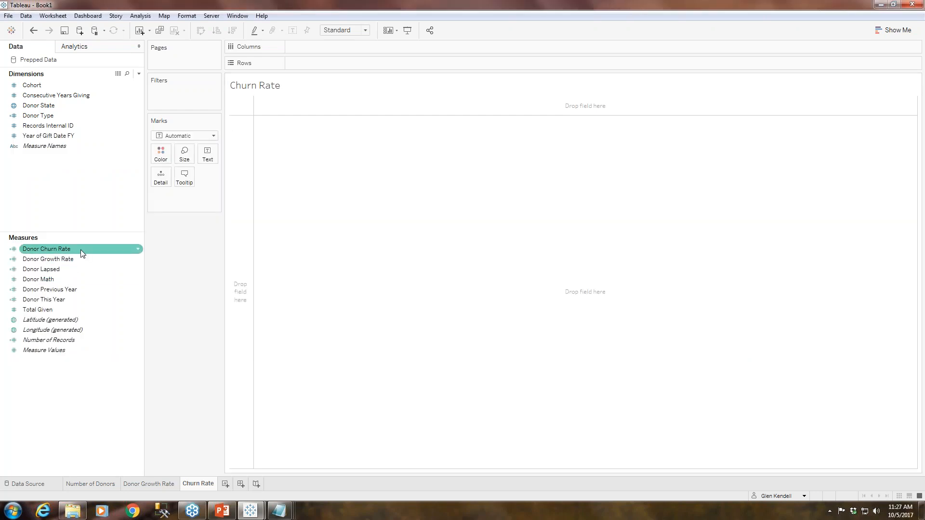
left_click(138, 248)
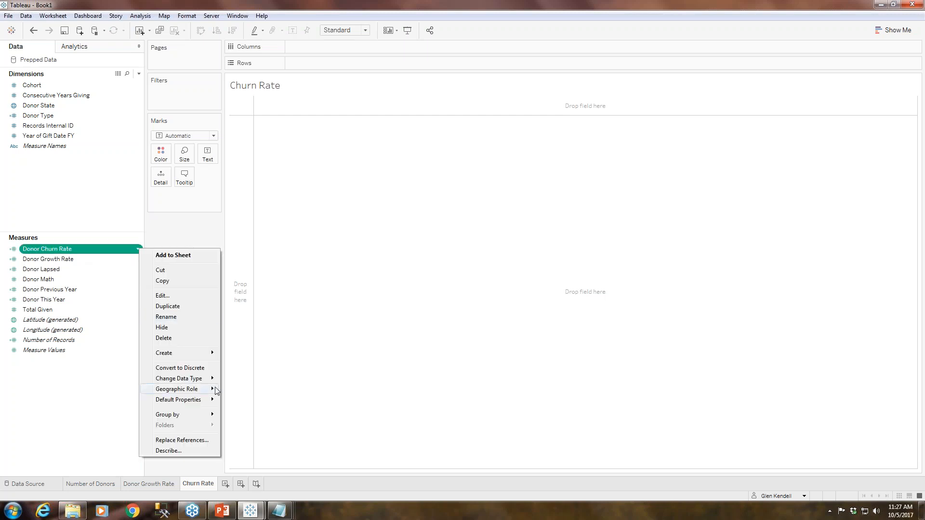
mouse_move(209, 400)
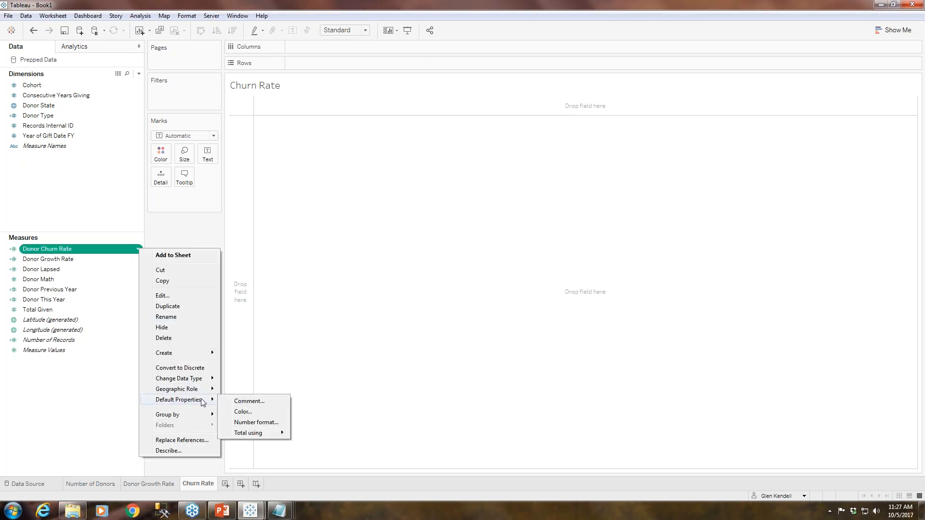
left_click(256, 422)
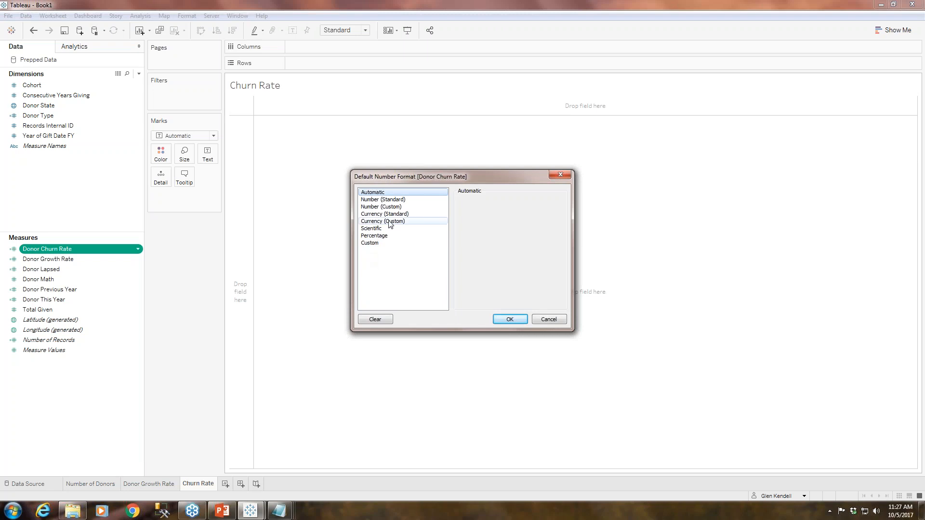
left_click(386, 236)
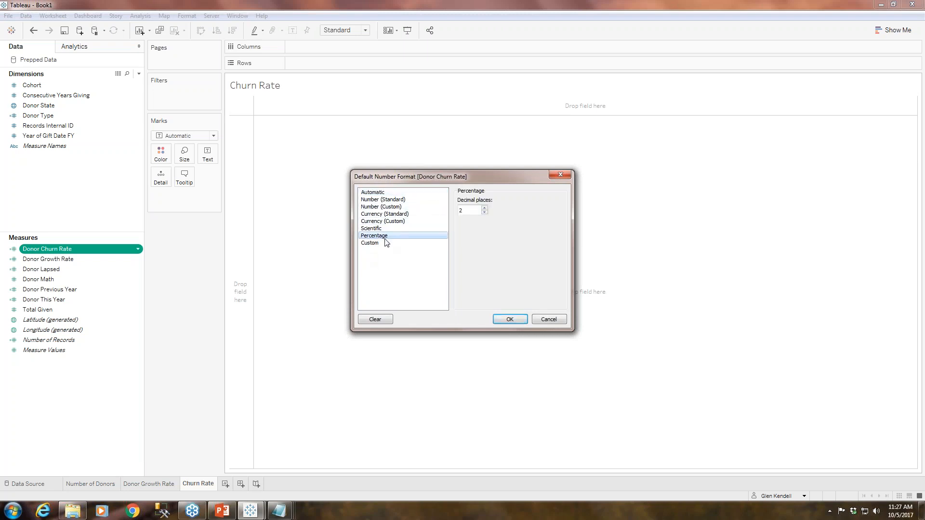
left_click(485, 212)
left_click(484, 212)
left_click(516, 321)
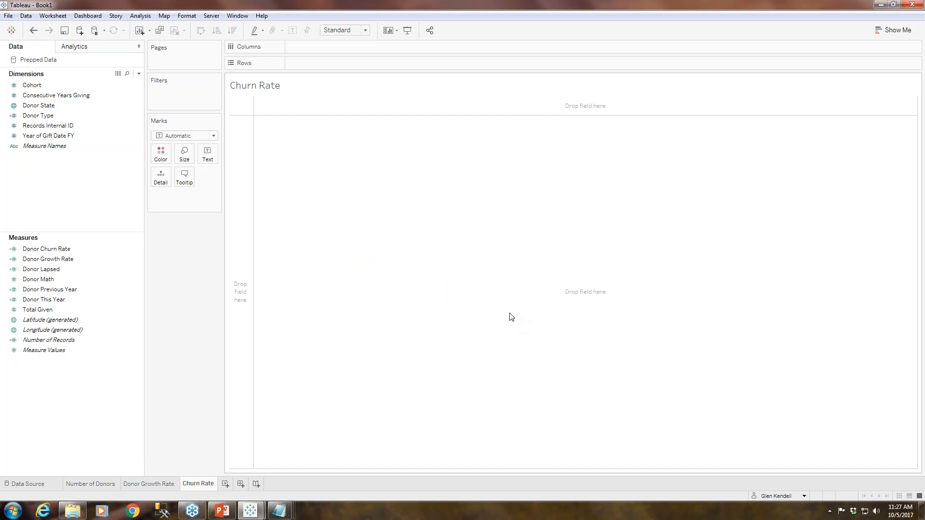
Step: Plot Donor Churn Rate by Year of Gift Date FY as a line chart and label its points with the churn rate
left_click_drag(48, 136, 304, 47)
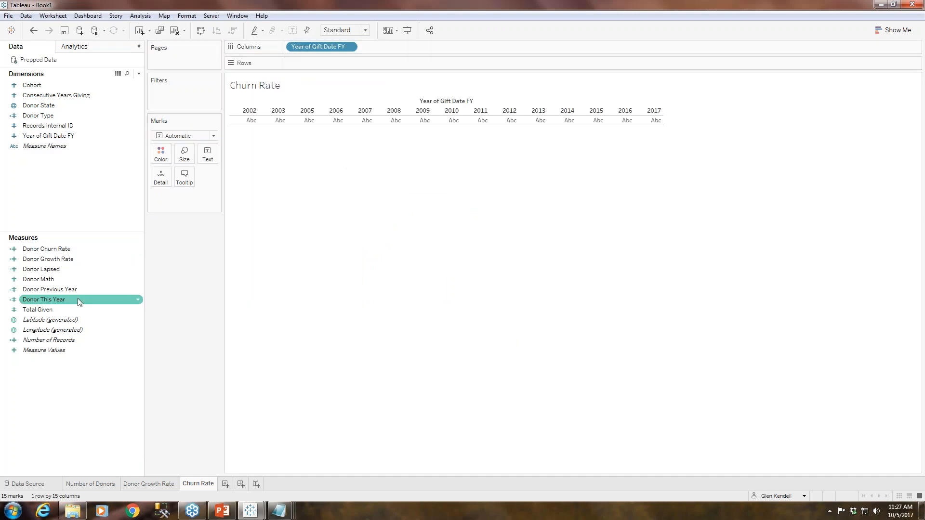
left_click_drag(66, 251, 351, 64)
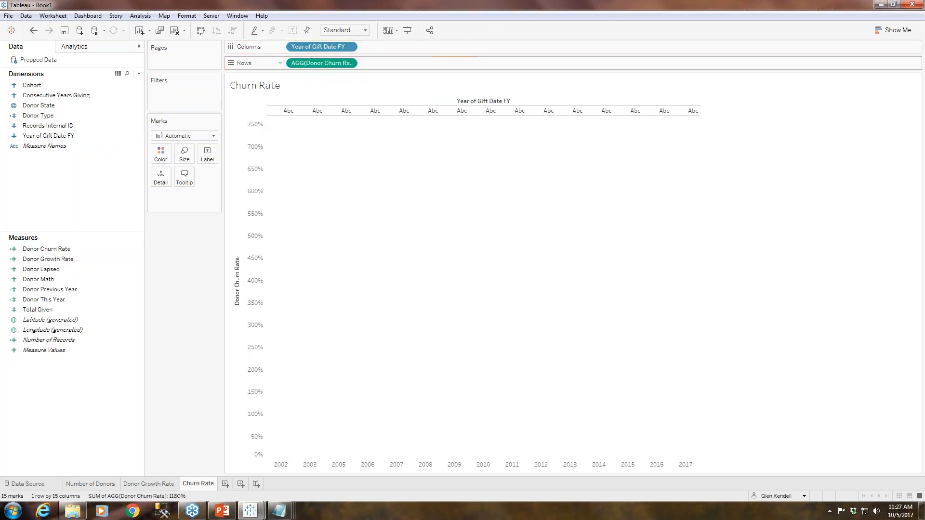
left_click(214, 136)
left_click(179, 168)
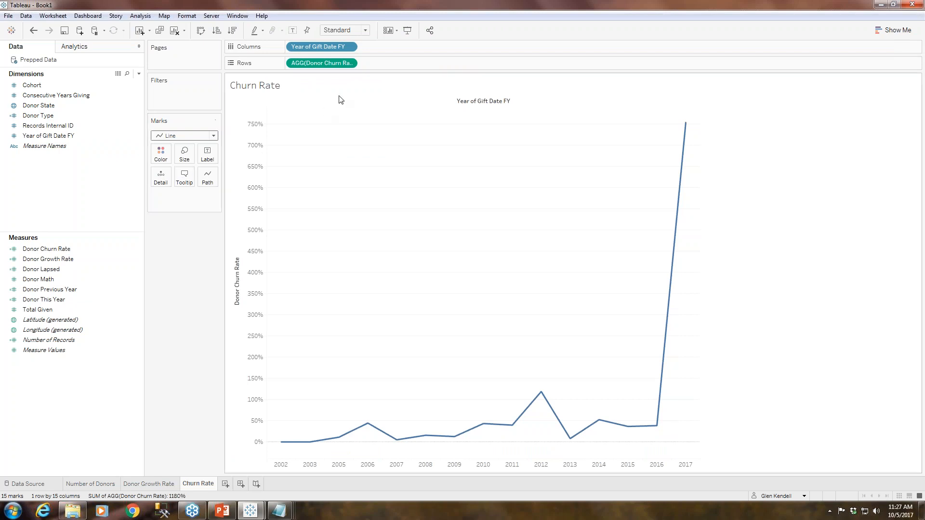
left_click_drag(332, 65, 207, 153)
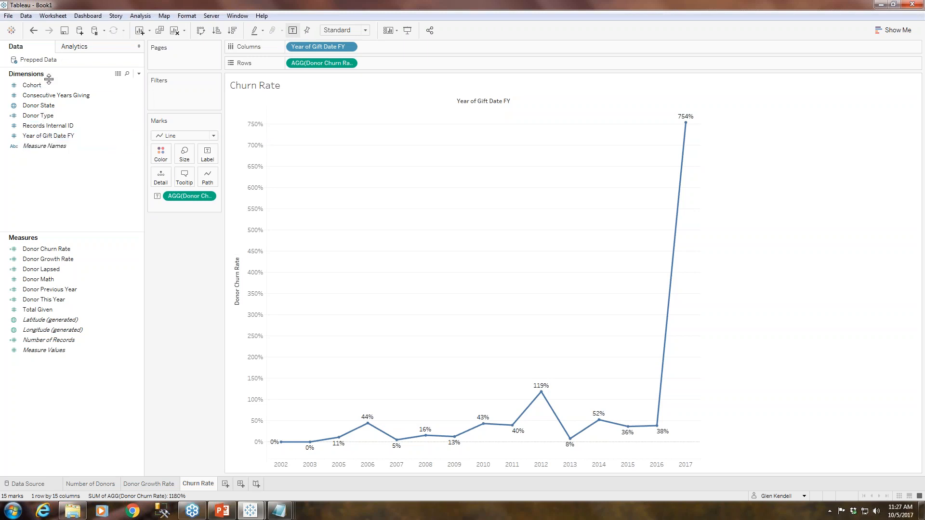
Step: Filter the Churn Rate chart by Year of Gift Date FY, leaving out 2017
left_click(52, 137)
left_click_drag(53, 137, 180, 94)
left_click_drag(555, 214, 555, 235)
left_click(372, 268)
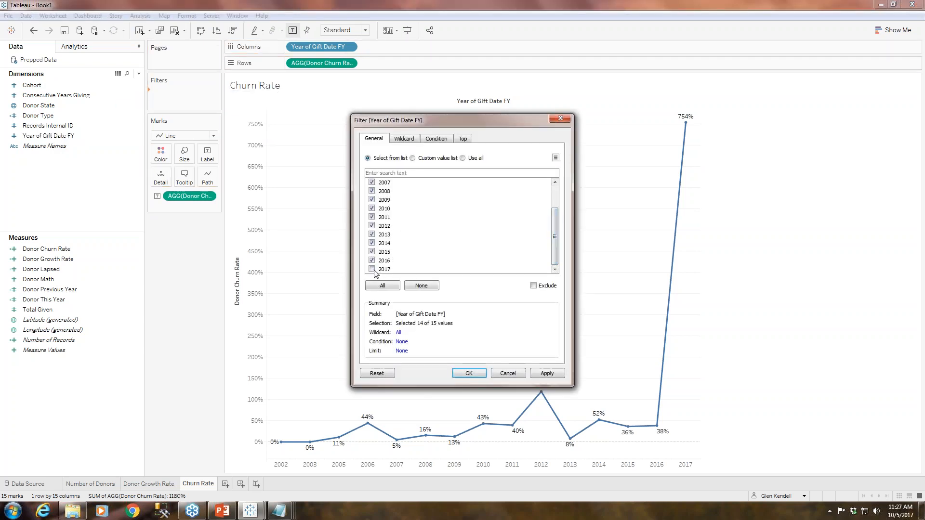
left_click(469, 374)
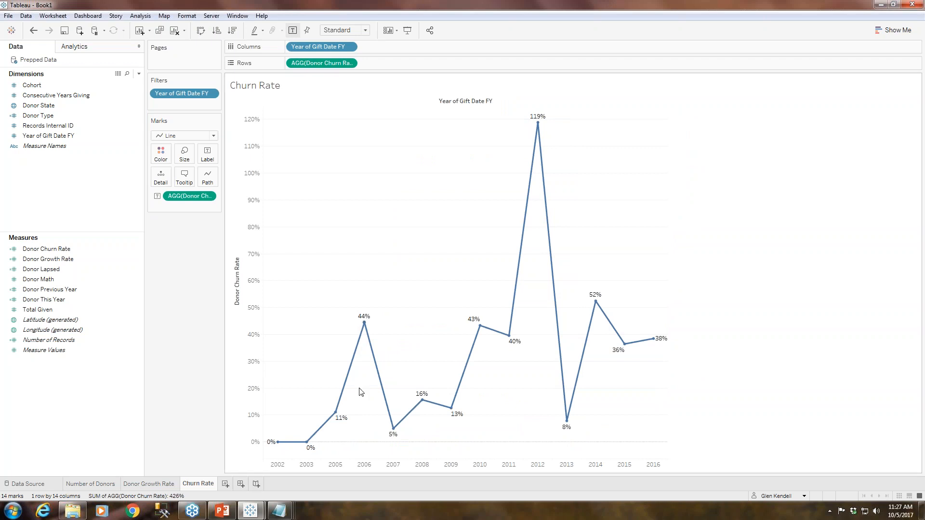
Step: Examine the 2006, 2011 and 2012 churn rates, check the 2012 bar on the Number of Donors sheet and return to Churn Rate
mouse_move(365, 327)
mouse_move(509, 339)
mouse_move(539, 127)
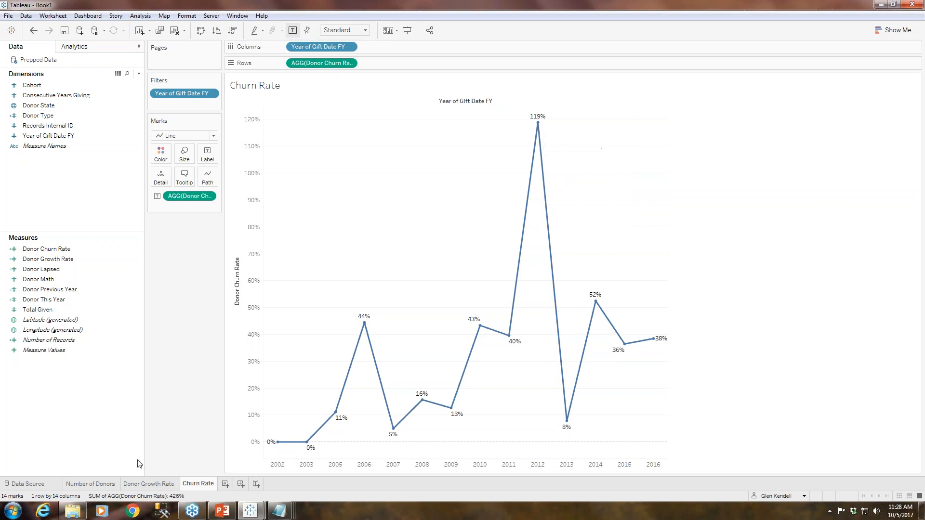
left_click(101, 487)
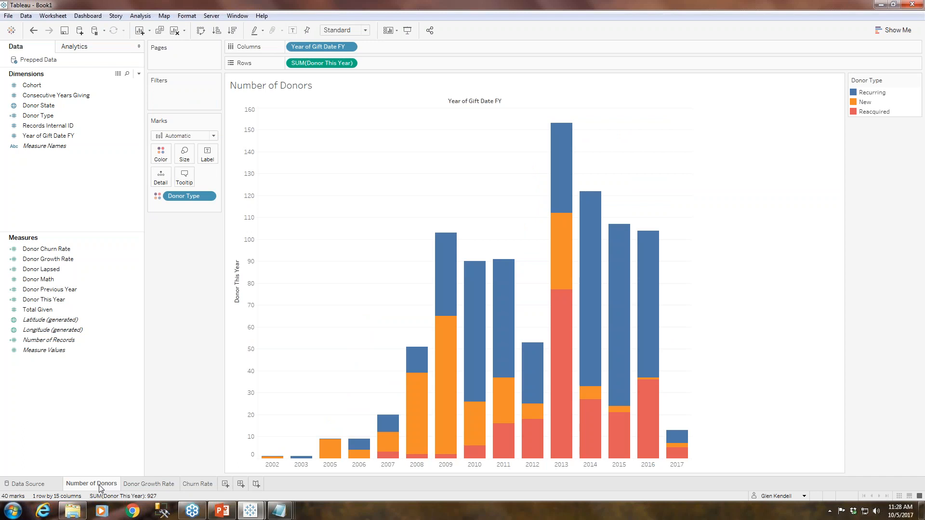
mouse_move(538, 378)
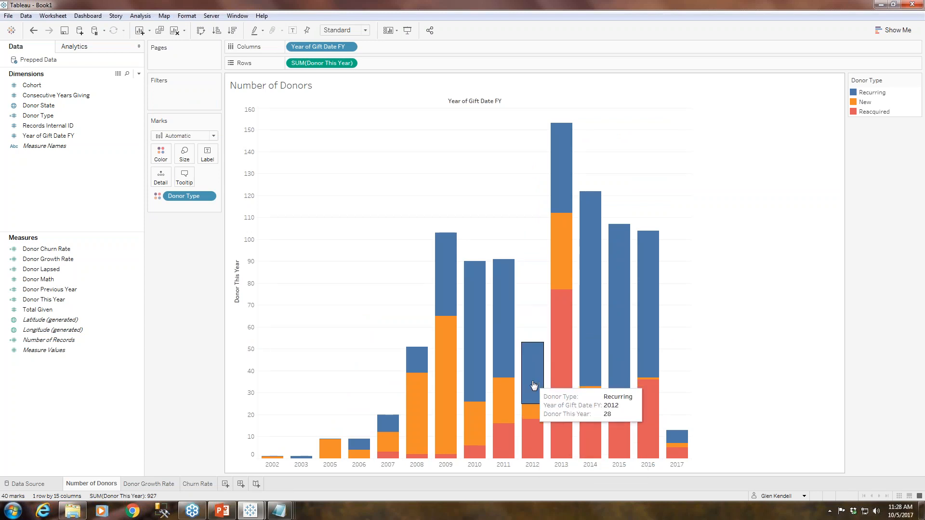
mouse_move(534, 444)
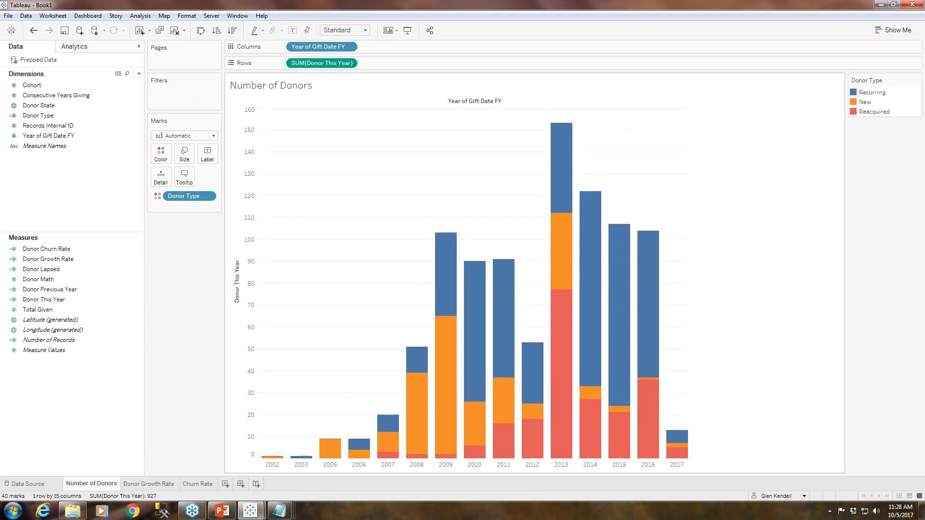
left_click(202, 485)
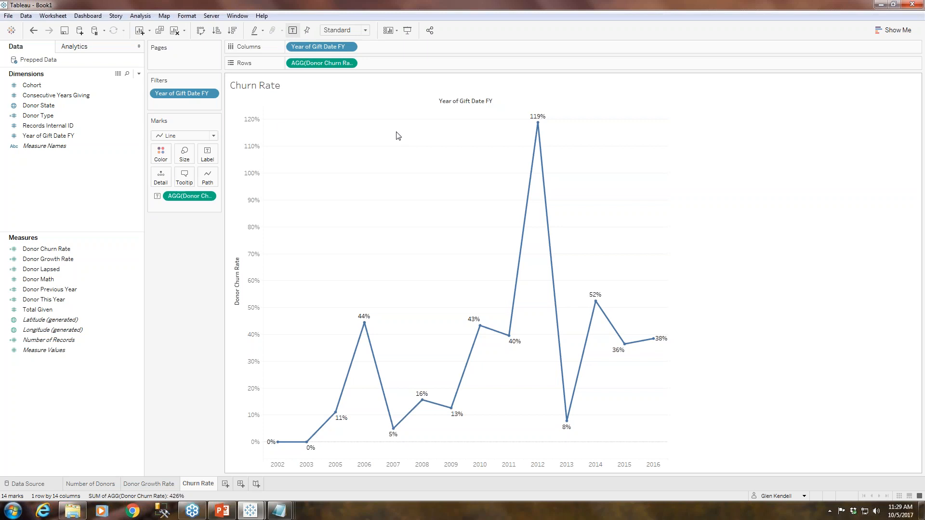
Step: Add a new worksheet and start a calculated field named First Time Donor Previous Year
left_click(225, 485)
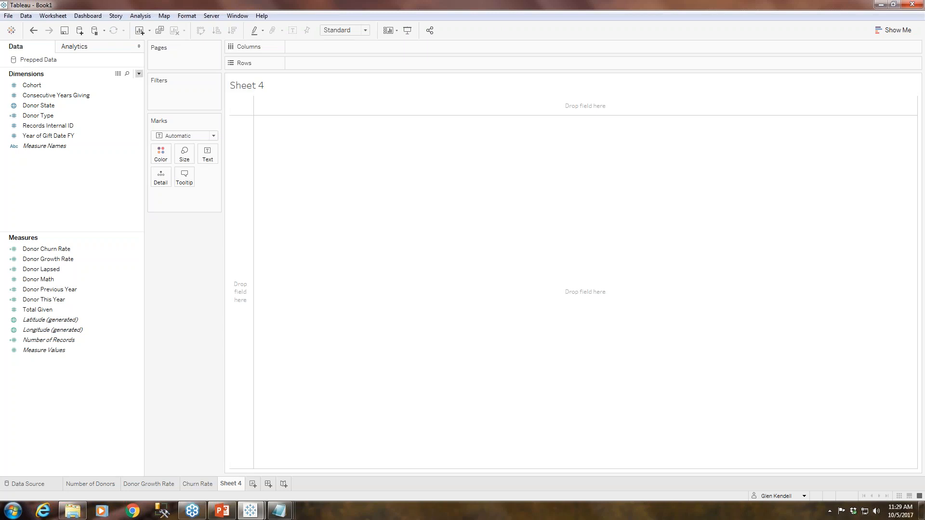
left_click(139, 73)
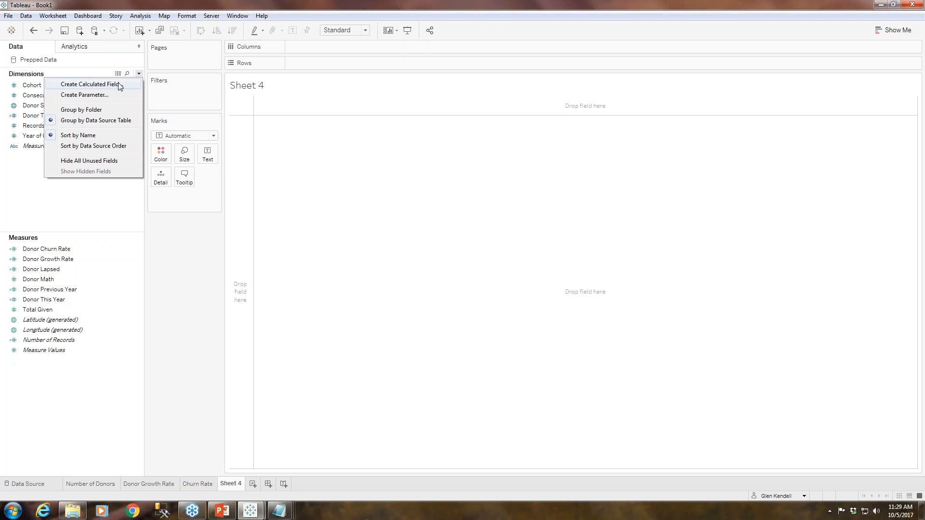
left_click(119, 84)
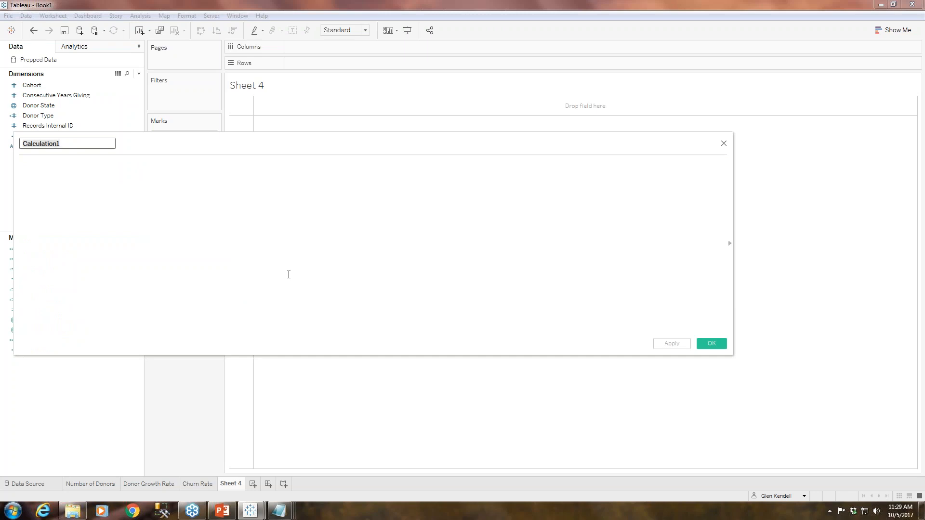
type("First Time Donor Previous Year")
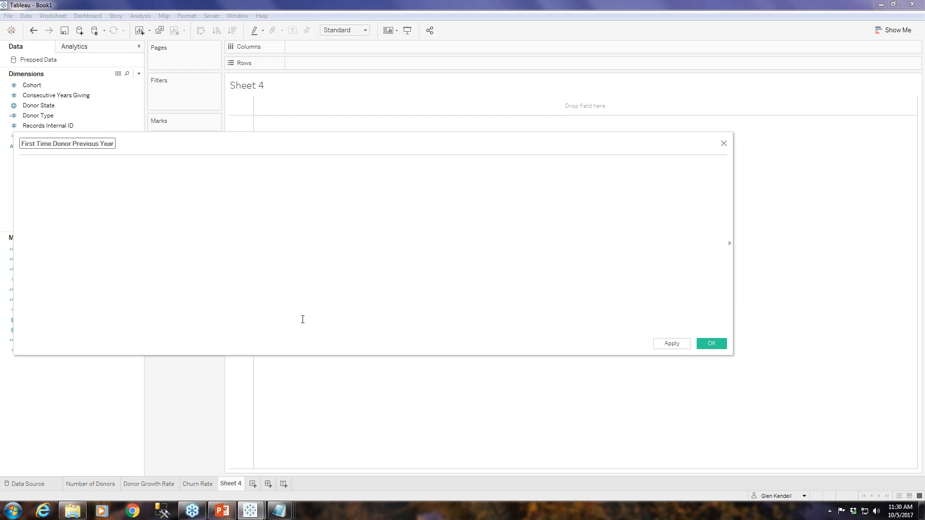
Step: Open First Time Donor Previous Year.txt from the Retention and Churn folder and copy its whole formula
left_click(72, 511)
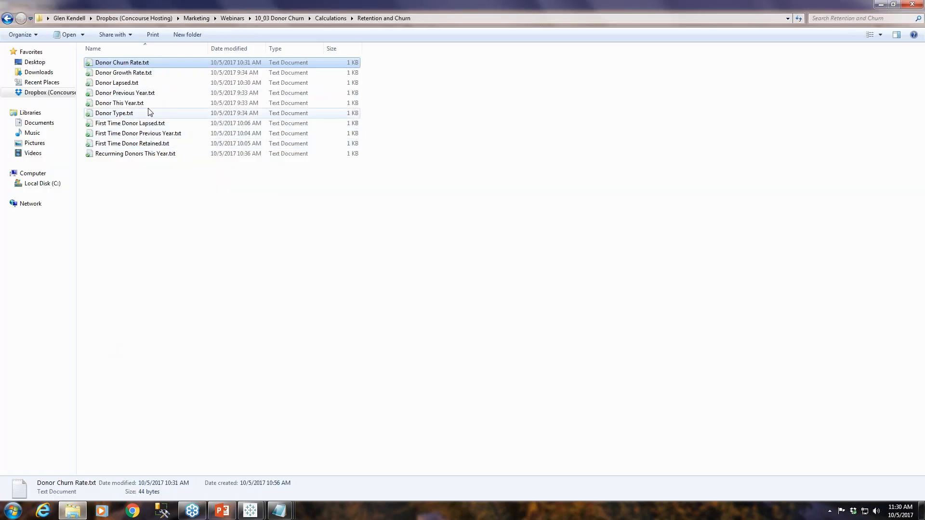
double_click(150, 134)
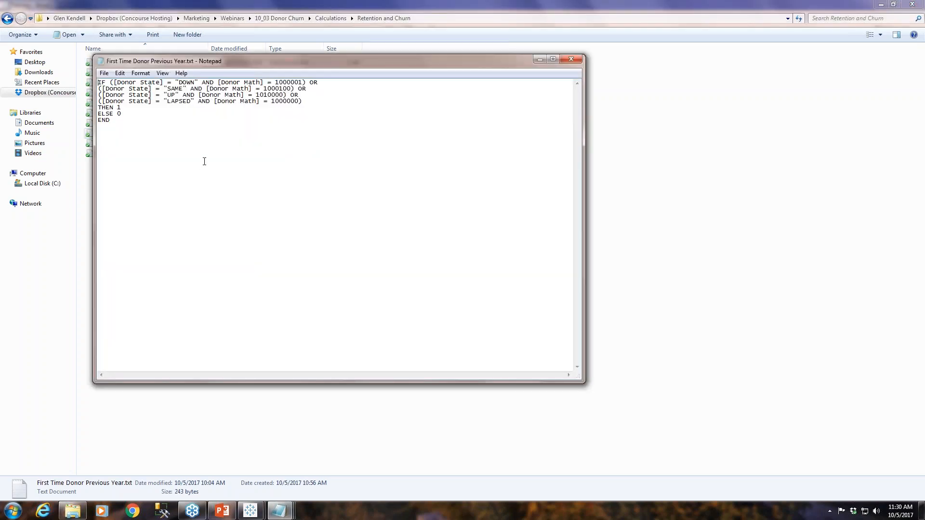
key("ctrl+a")
key("ctrl+c")
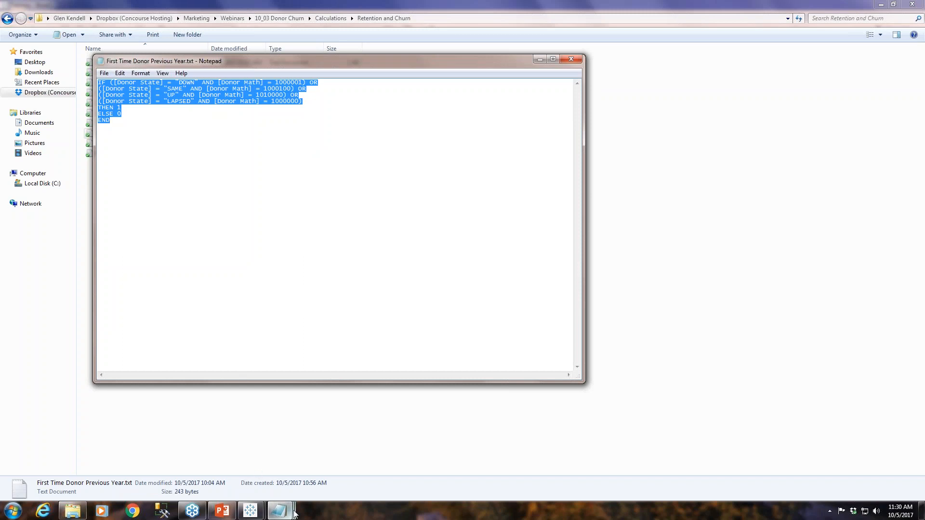
Step: Return to Book1 in Tableau, paste the copied formula into the First Time Donor Previous Year calculation and save the field
left_click(310, 472)
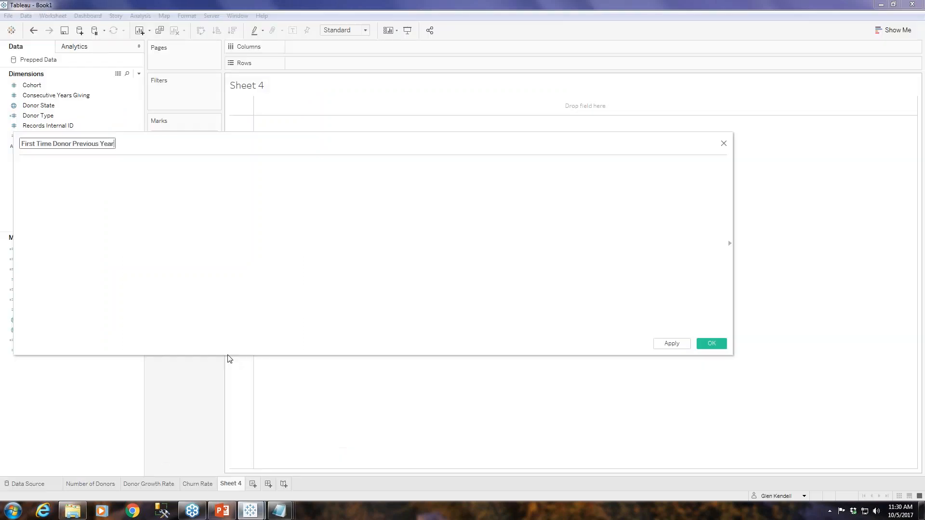
left_click(130, 193)
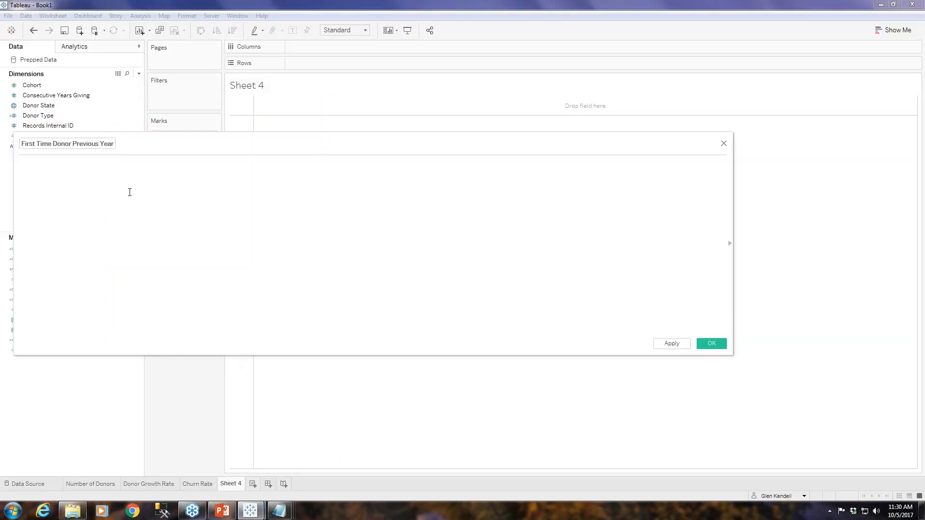
key("ctrl+v")
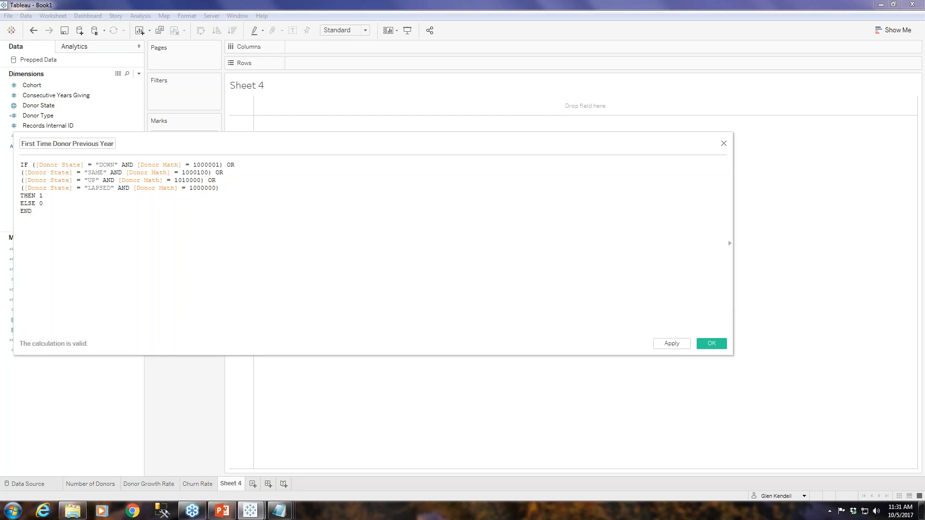
left_click(718, 346)
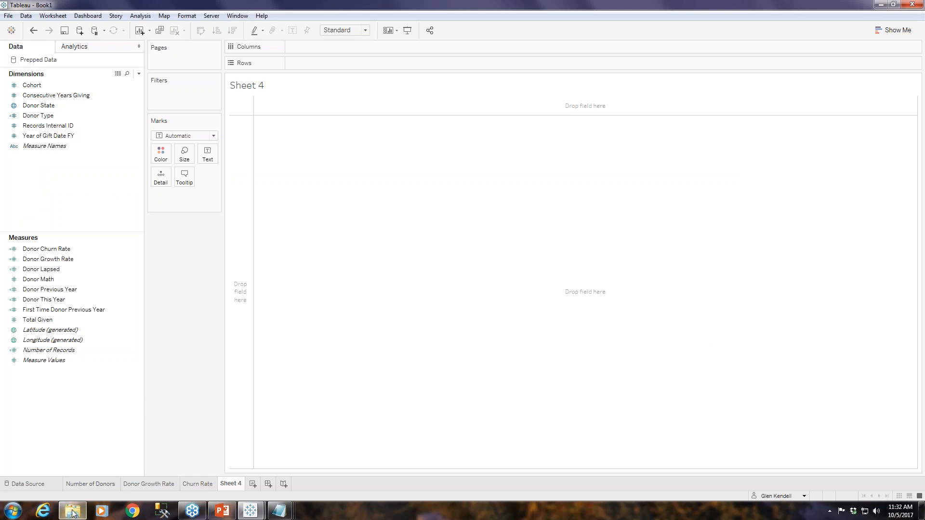
Step: Create a calculated field named First Time Donor Retained, leaving its formula empty
left_click(139, 73)
left_click(124, 84)
type("F")
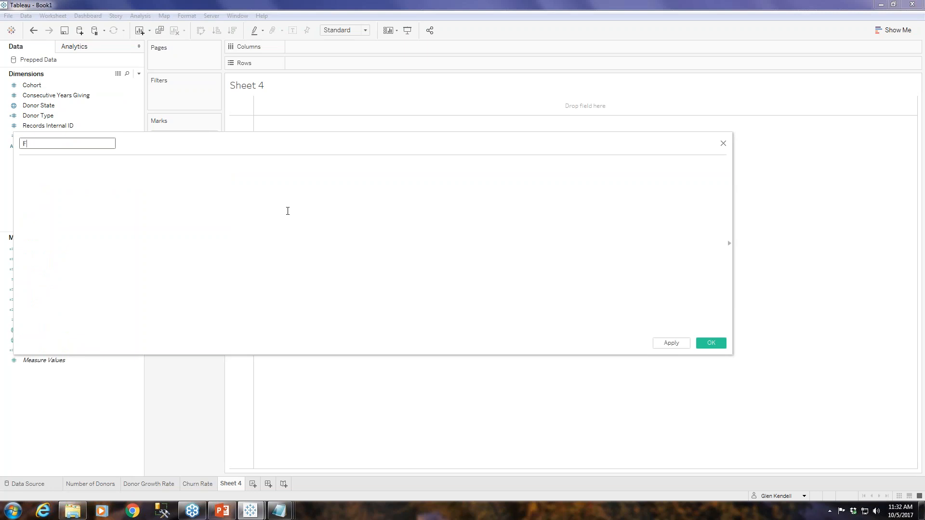
type("irst Time Donor Rat")
key("BackSpace")
key("BackSpace")
key("BackSpace")
type("Ratained")
left_click(709, 343)
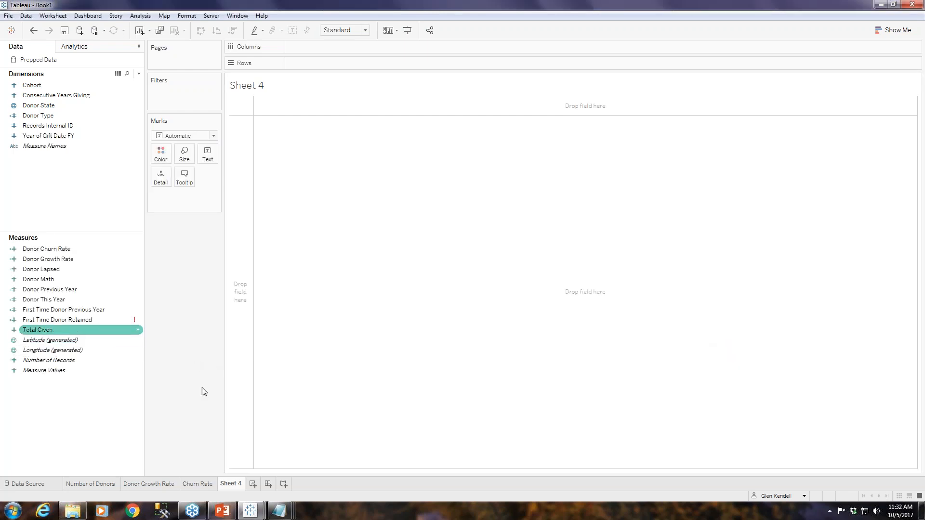
Step: Open First Time Donor Retained.txt from the Retention and Churn folder and copy its whole formula
left_click(73, 511)
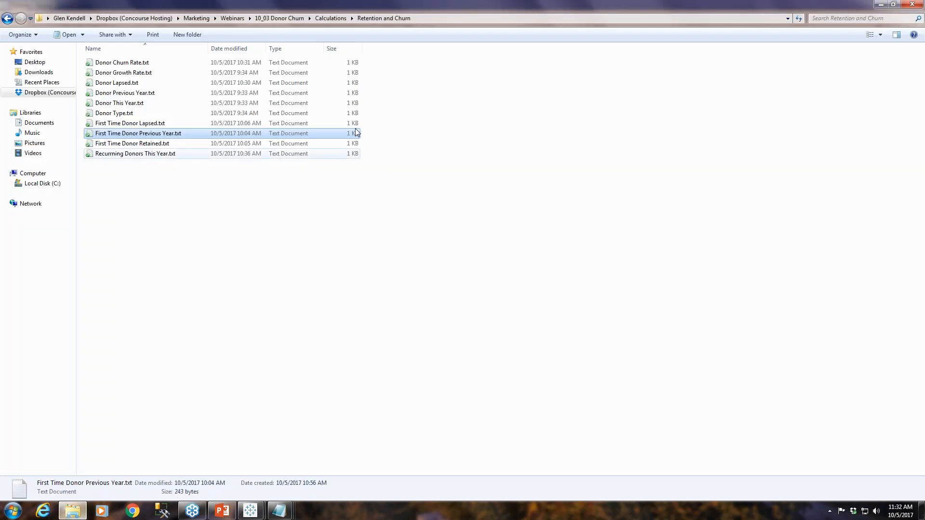
double_click(166, 143)
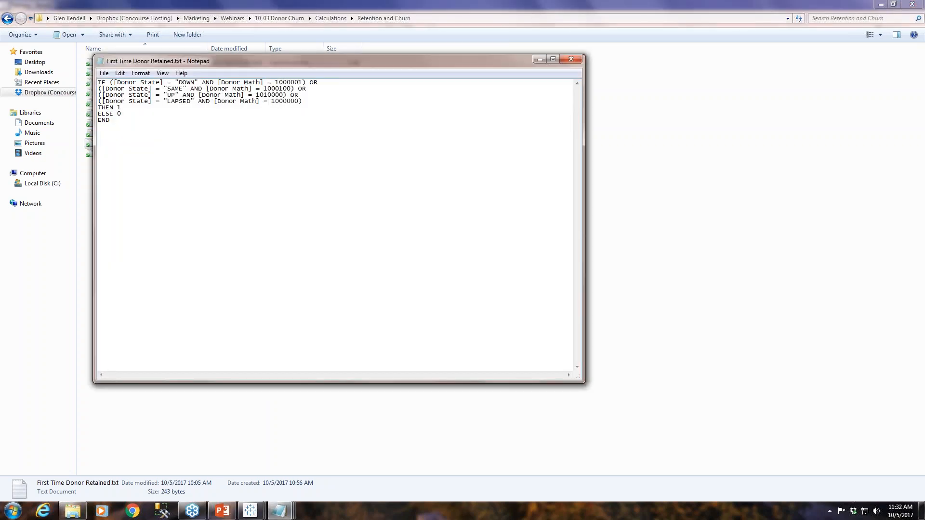
key("ctrl+a")
key("ctrl+c")
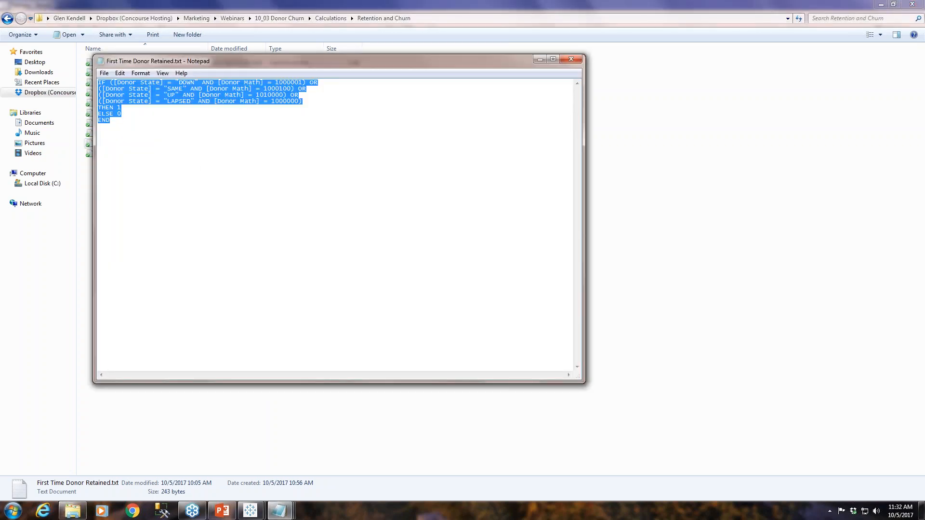
Step: Switch back to Book1 in Tableau and paste the copied formula into the First Time Donor Retained calculation
mouse_move(259, 511)
left_click(300, 473)
right_click(102, 319)
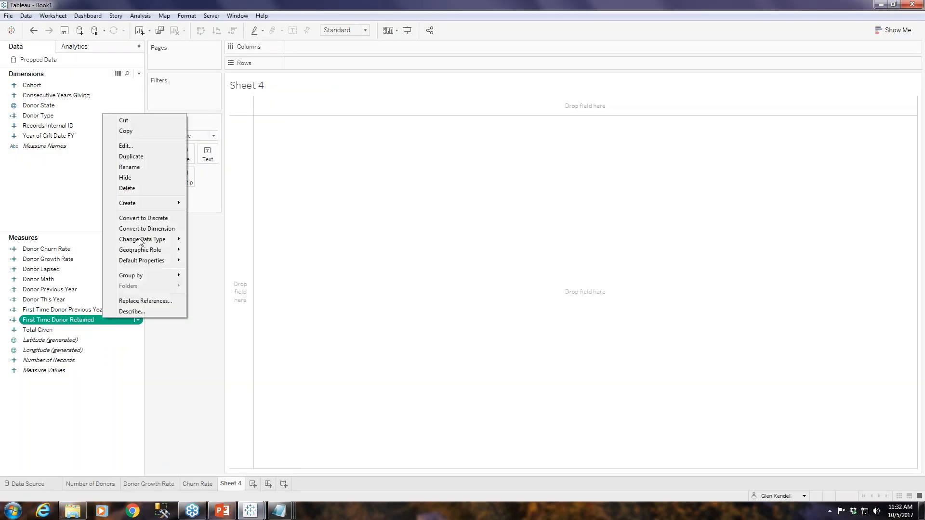
left_click(139, 146)
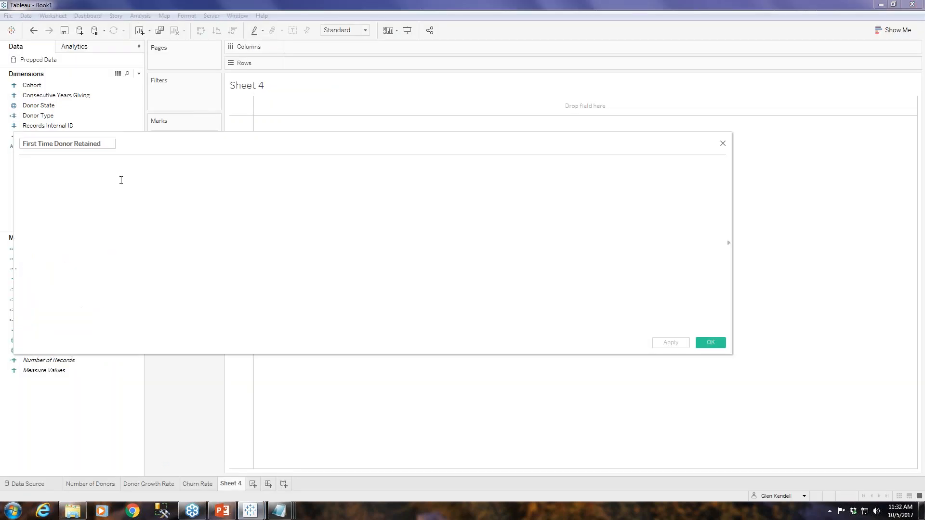
key("ctrl+v")
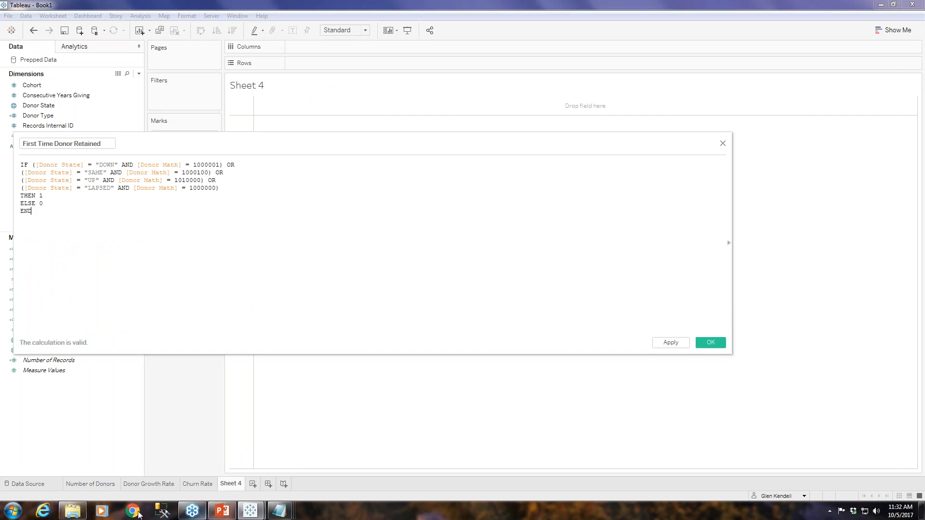
Step: Compare the formulas in First Time Donor Retained.txt and First Time Donor Previous Year.txt in the Retention and Churn folder
left_click(74, 514)
double_click(166, 144)
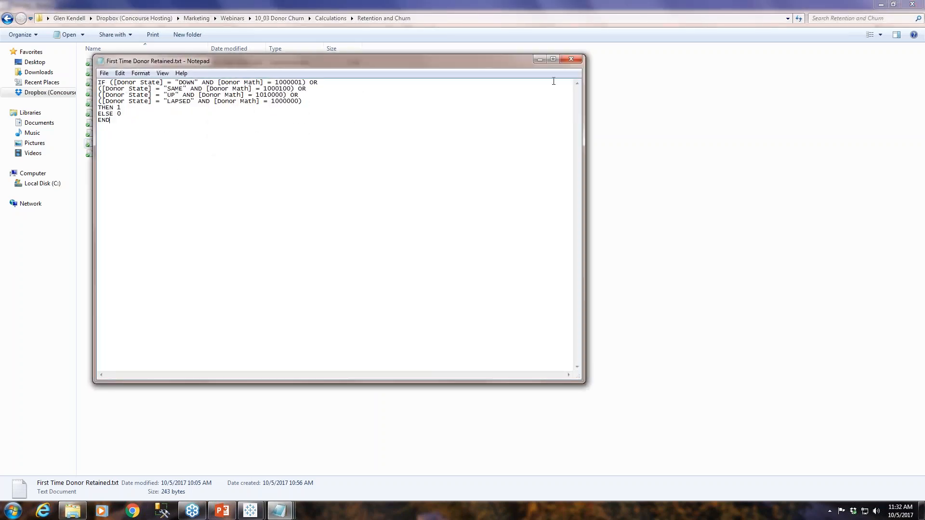
left_click(574, 59)
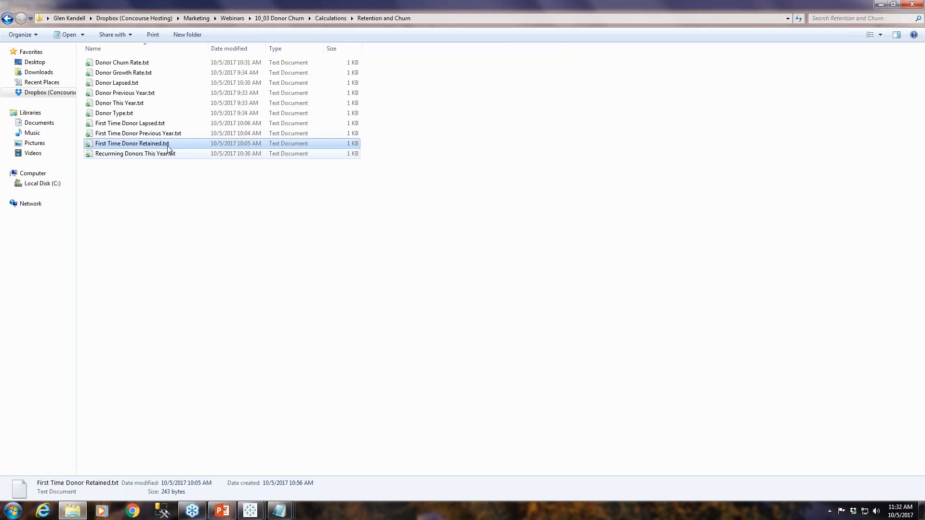
double_click(144, 133)
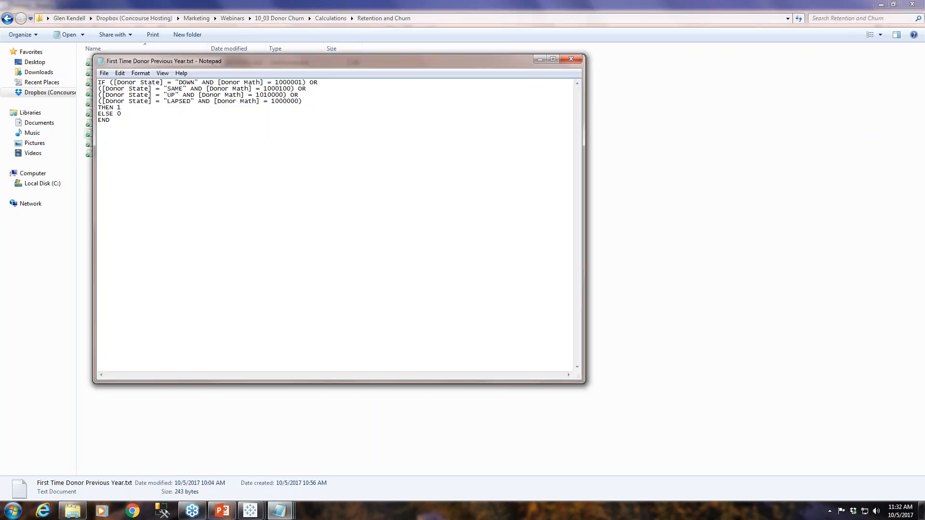
left_click(573, 59)
left_click(166, 143)
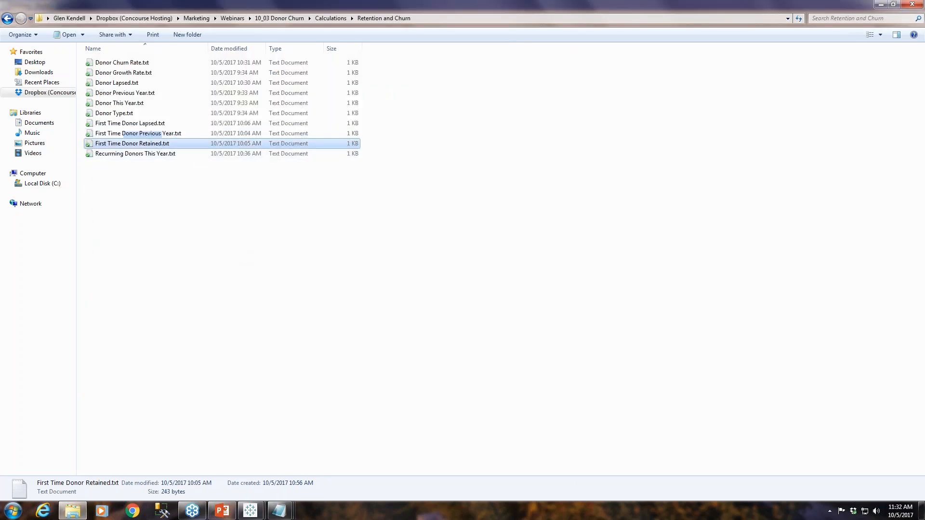
double_click(166, 144)
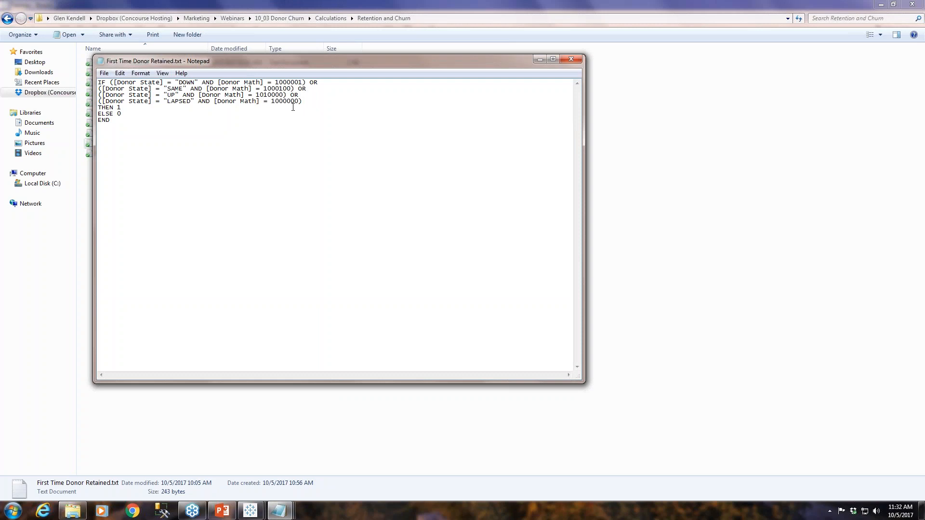
Step: In Book1 in Tableau, remove the LAPSED condition and the OR before it from the First Time Donor Retained formula and save the field
mouse_move(250, 511)
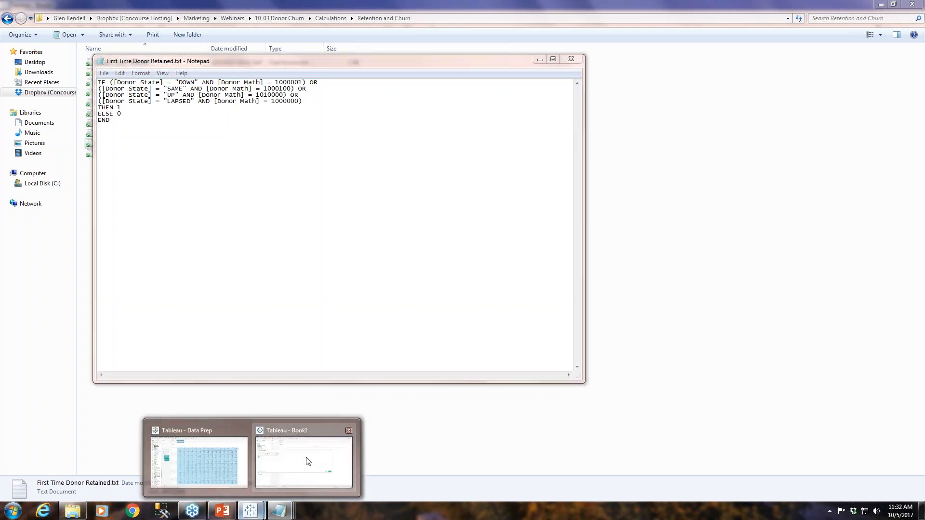
left_click(309, 462)
left_click_drag(220, 188, 7, 187)
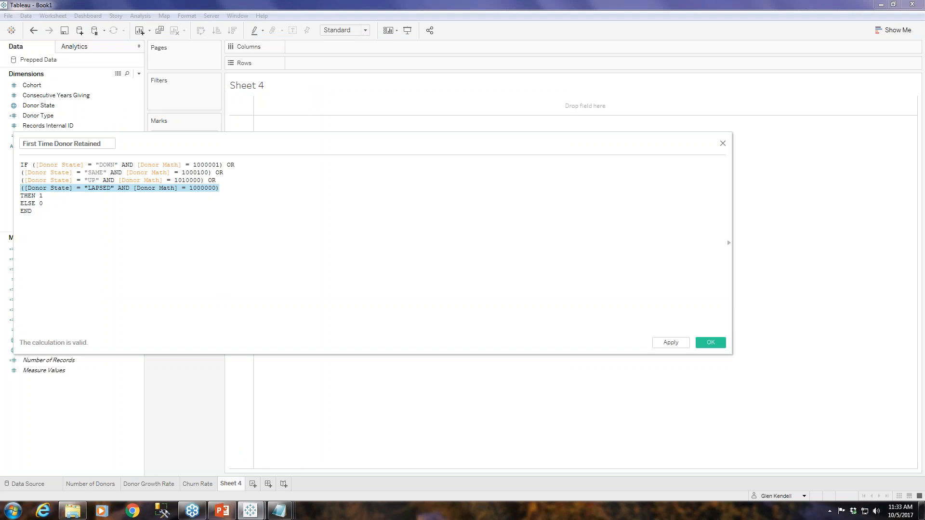
key("BackSpace")
key("BackSpace")
key("BackSpace")
key("BackSpace")
key("BackSpace")
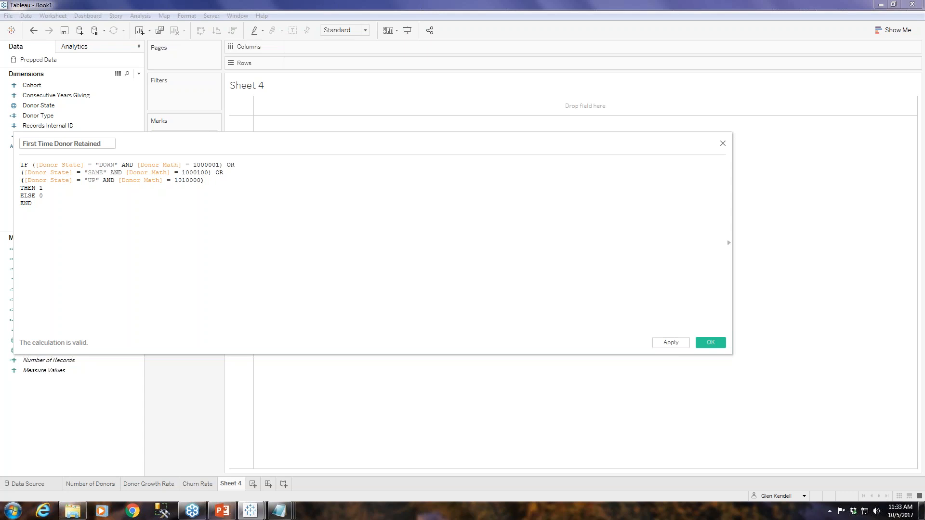
left_click(710, 343)
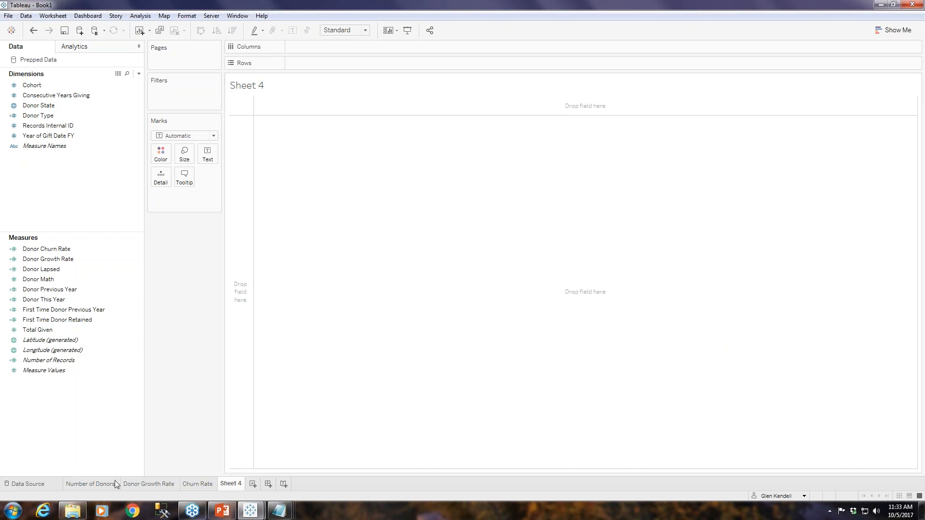
Step: Start a new calculated field in Book1 named First Time Donor Retention Rate
left_click(73, 511)
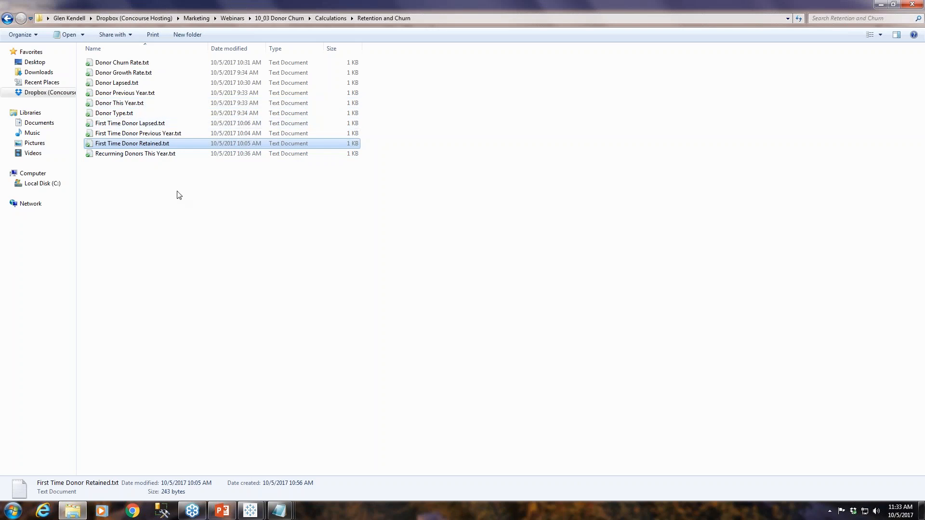
left_click(250, 511)
left_click(272, 441)
left_click(139, 73)
left_click(119, 80)
type("Fir")
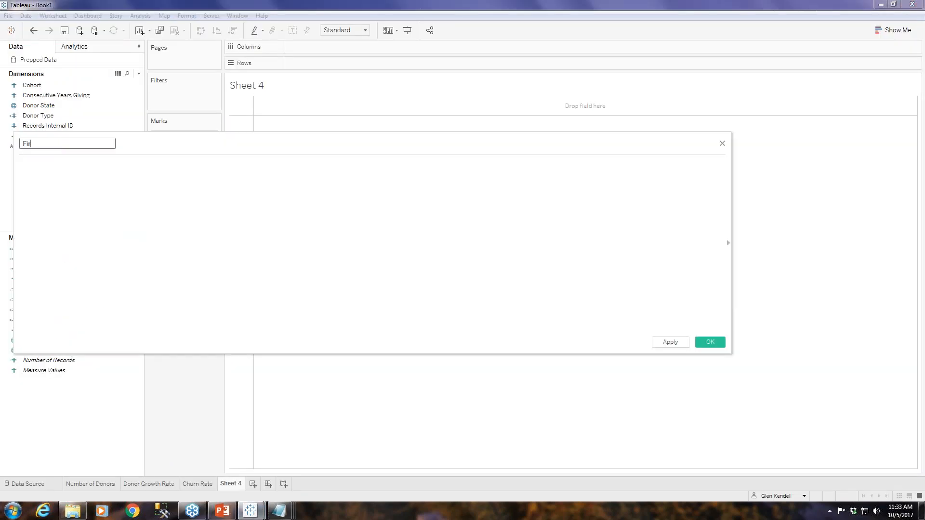
type("st Time Donor Retention Rate")
Step: Enter the formula SUM([First Time Donor Retained]) / SUM([First Time Donor Previous Year]) and save the retention rate field
left_click(20, 165)
type("S")
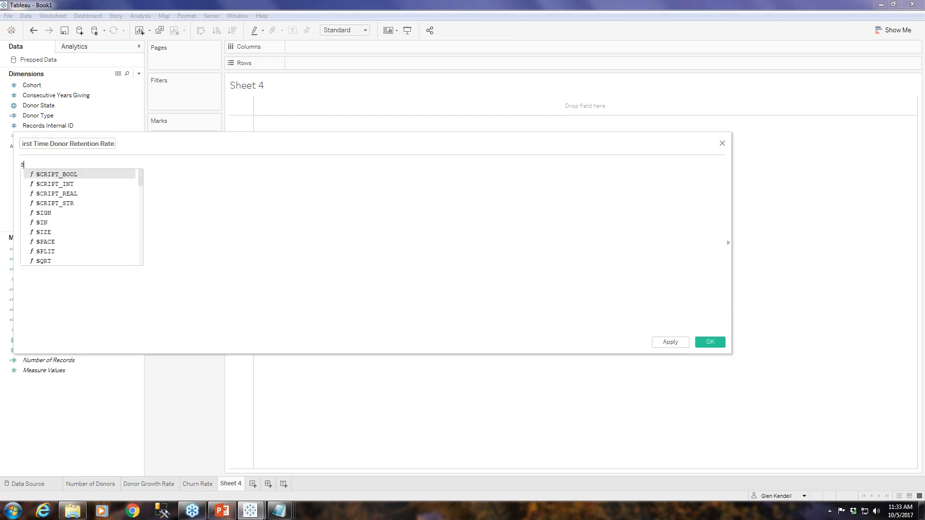
type("UM([F")
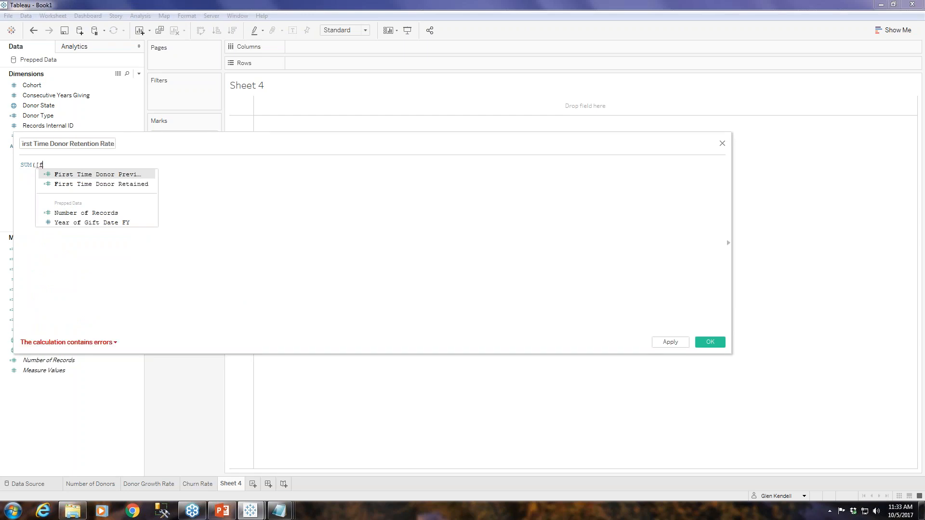
left_click(126, 186)
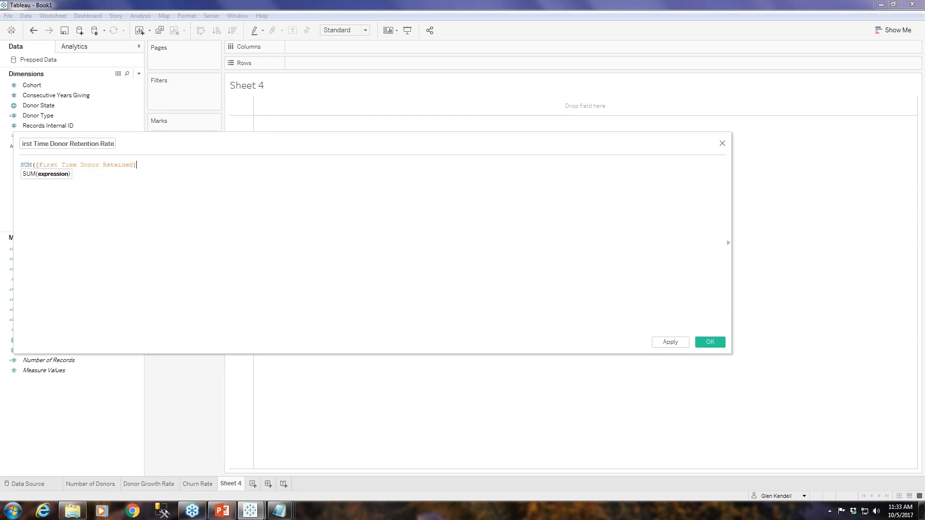
type(") / SUM(")
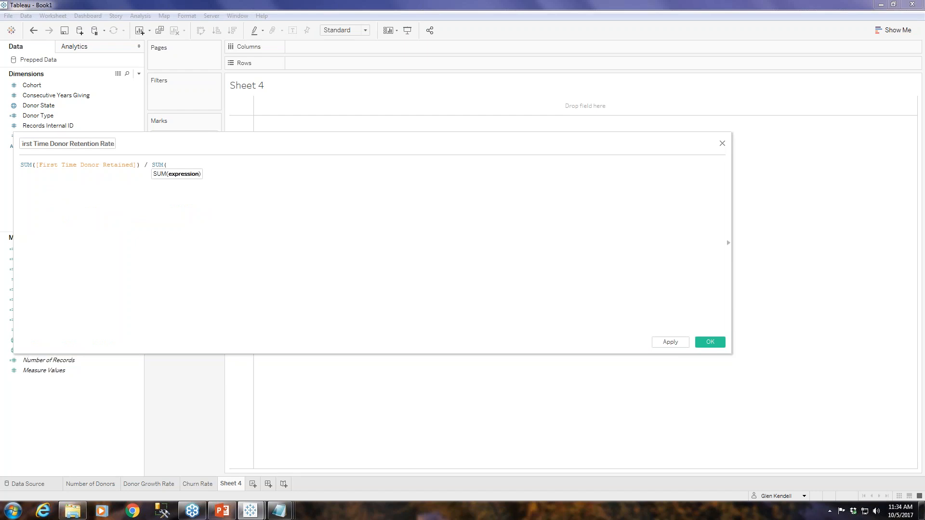
type("[Fi")
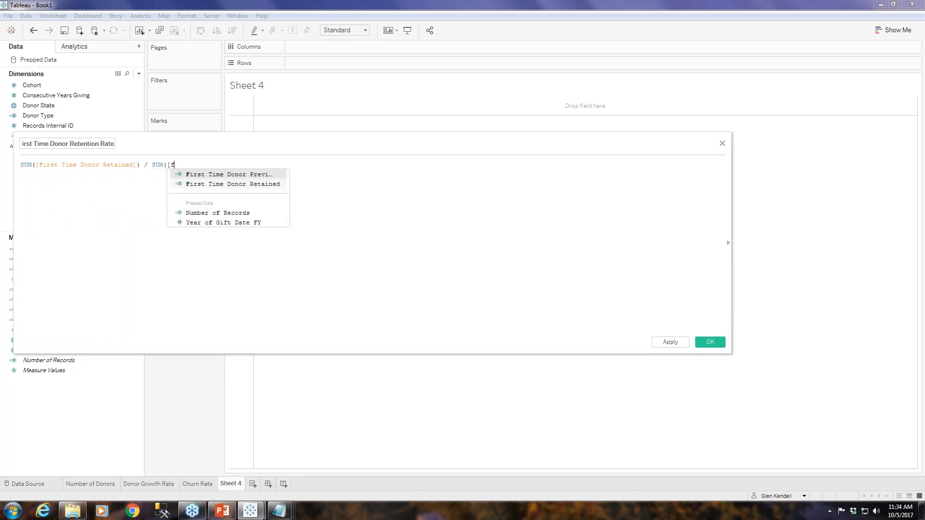
left_click(192, 177)
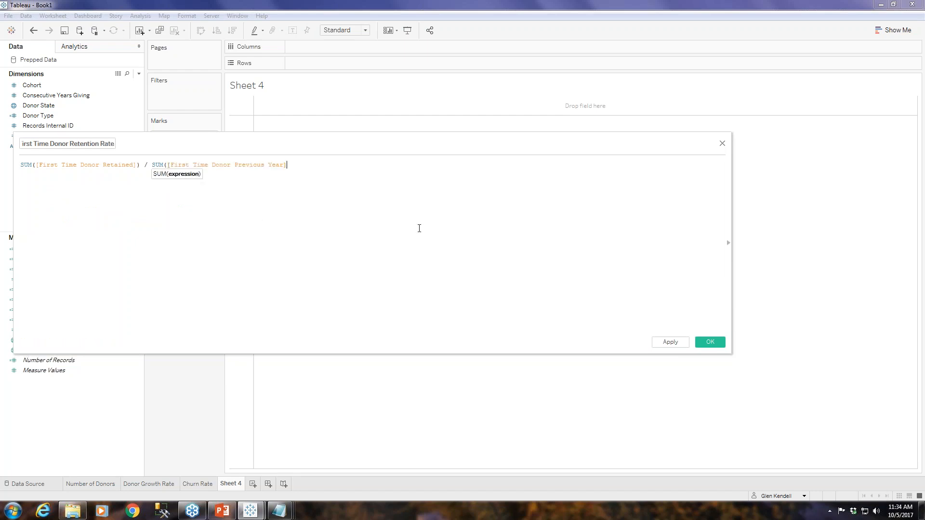
type(")")
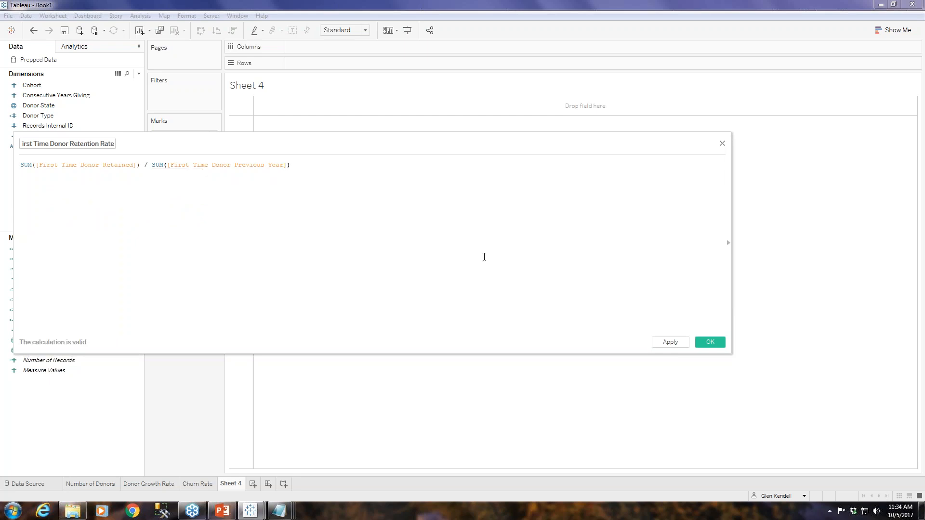
left_click(705, 342)
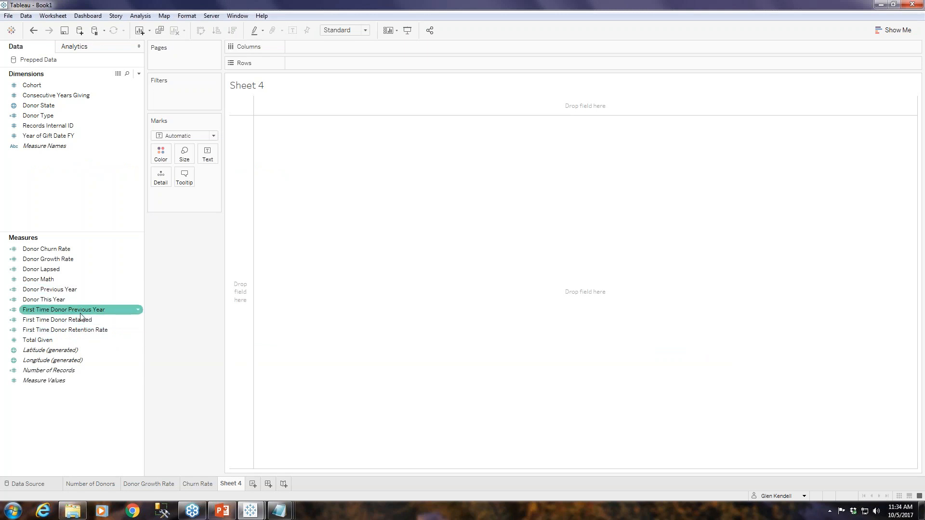
Step: Set the default number format of First Time Donor Retention Rate to Percentage with no decimal places
right_click(139, 330)
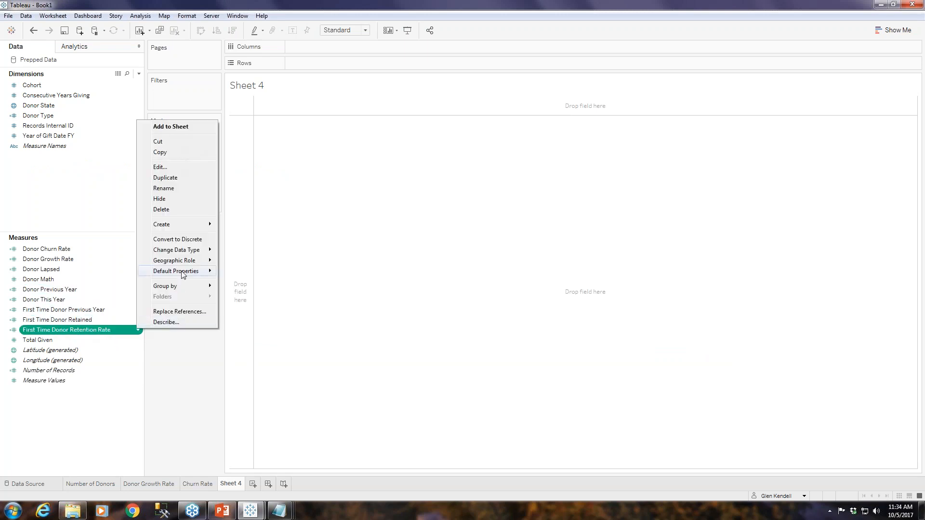
mouse_move(183, 272)
left_click(260, 295)
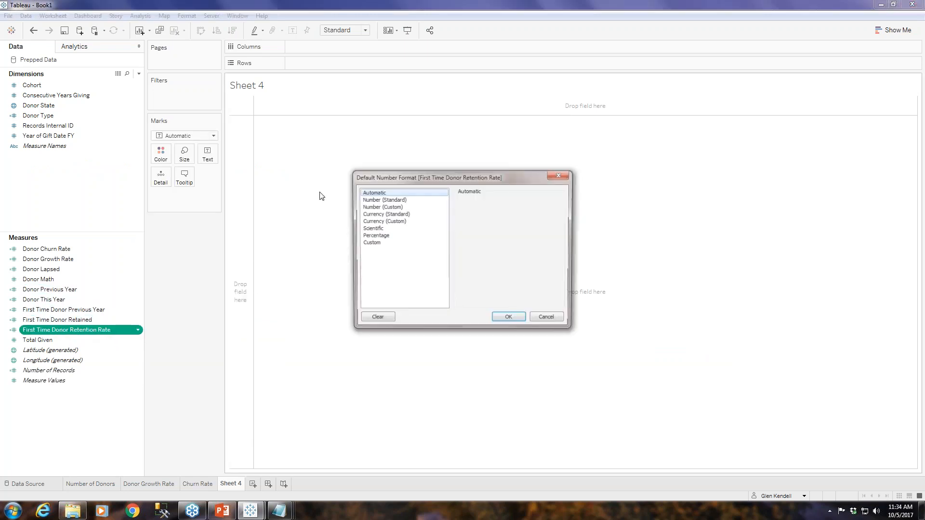
left_click(410, 236)
left_click(484, 213)
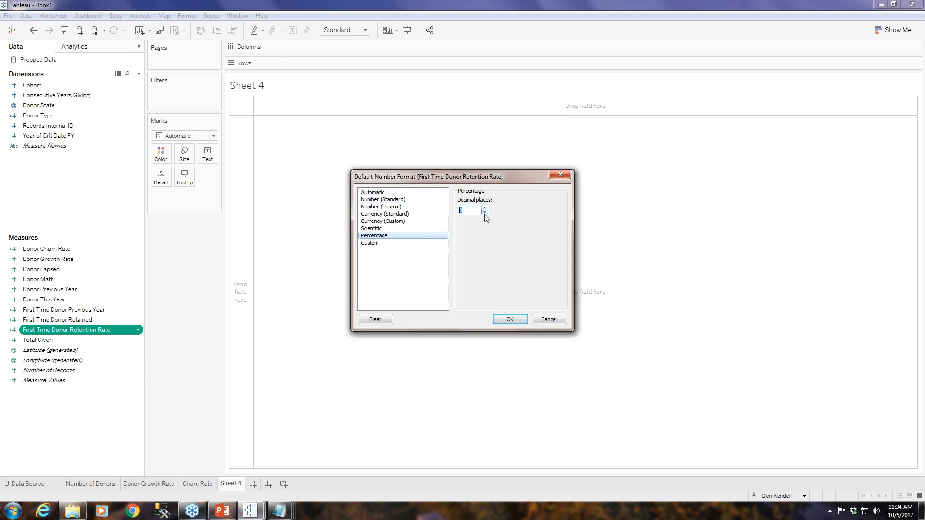
left_click(508, 319)
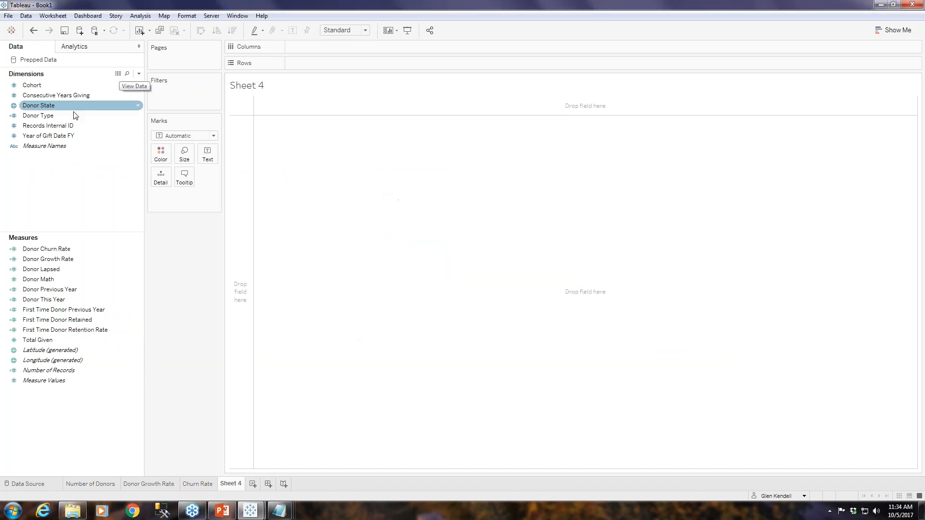
Step: Build a line chart of First Time Donor Retention Rate by Year of Gift Date FY, with the rate as mark labels
left_click_drag(53, 136, 358, 50)
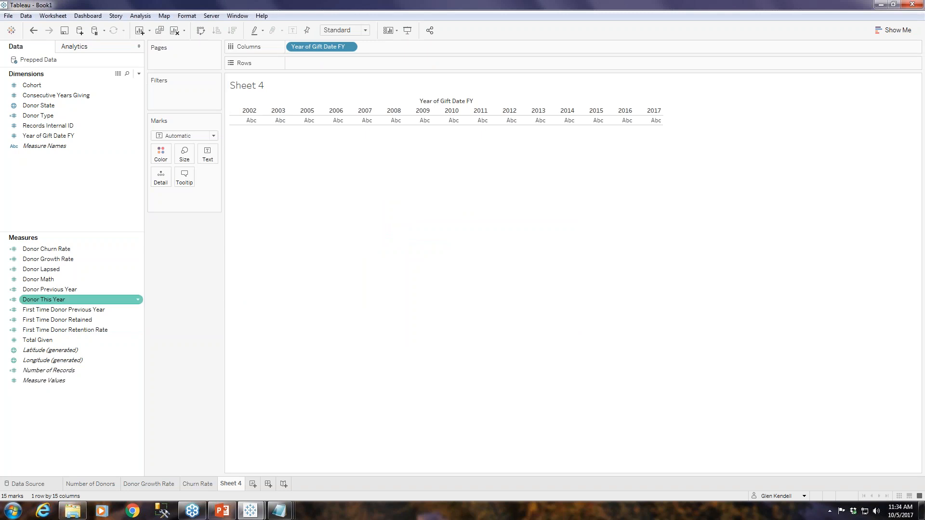
left_click_drag(92, 331, 374, 66)
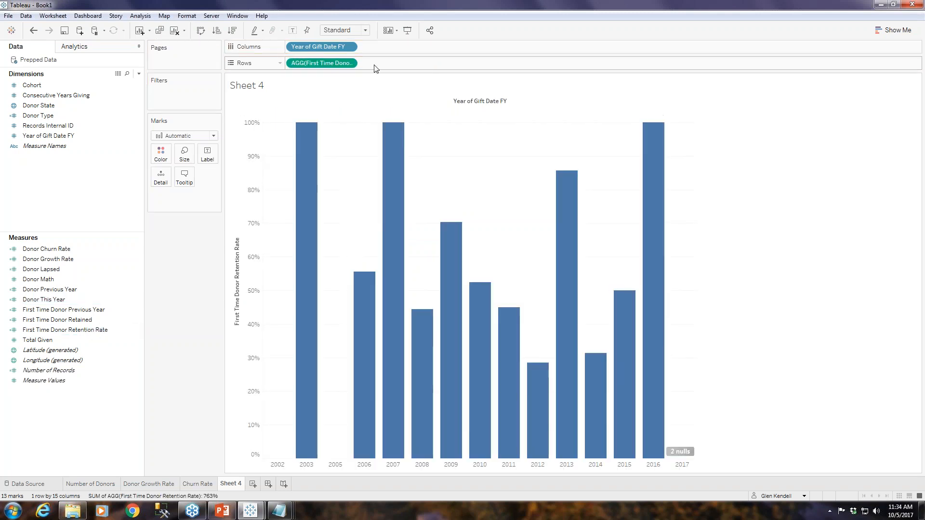
left_click(213, 136)
left_click(187, 165)
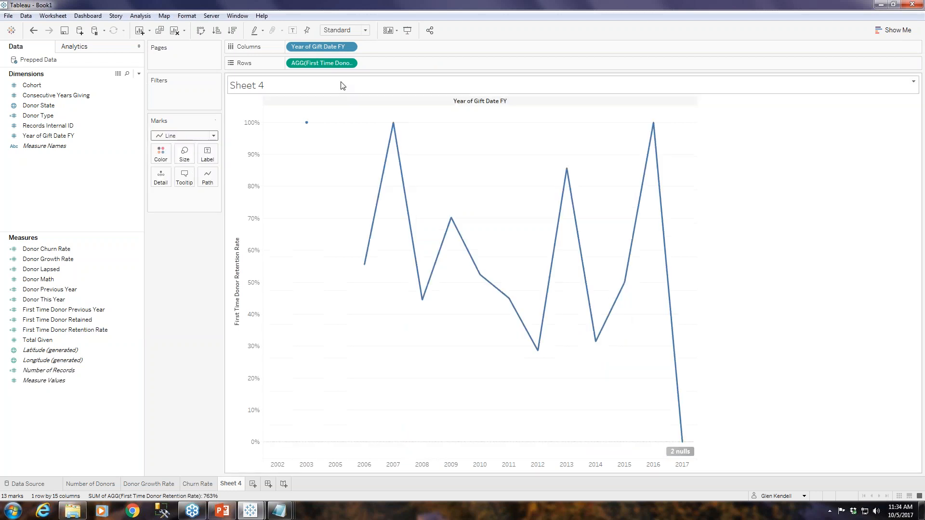
left_click_drag(322, 63, 207, 154)
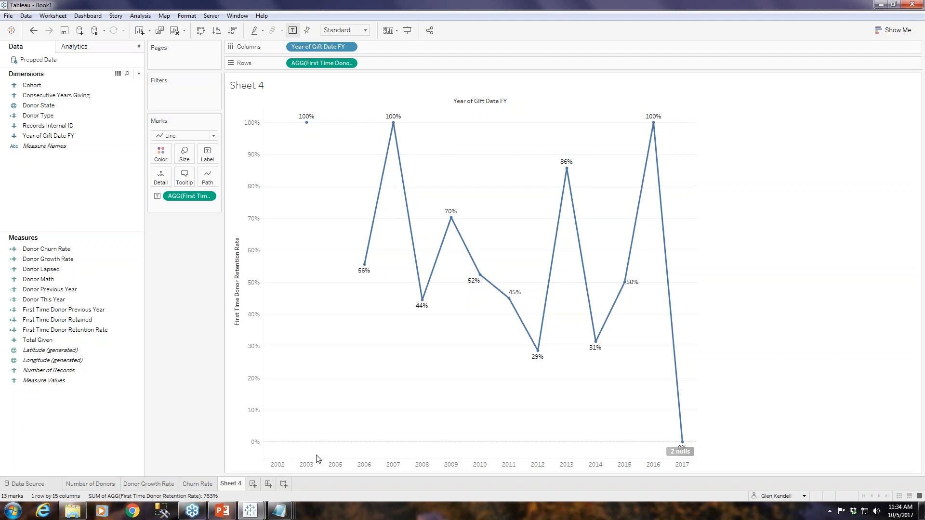
mouse_move(307, 124)
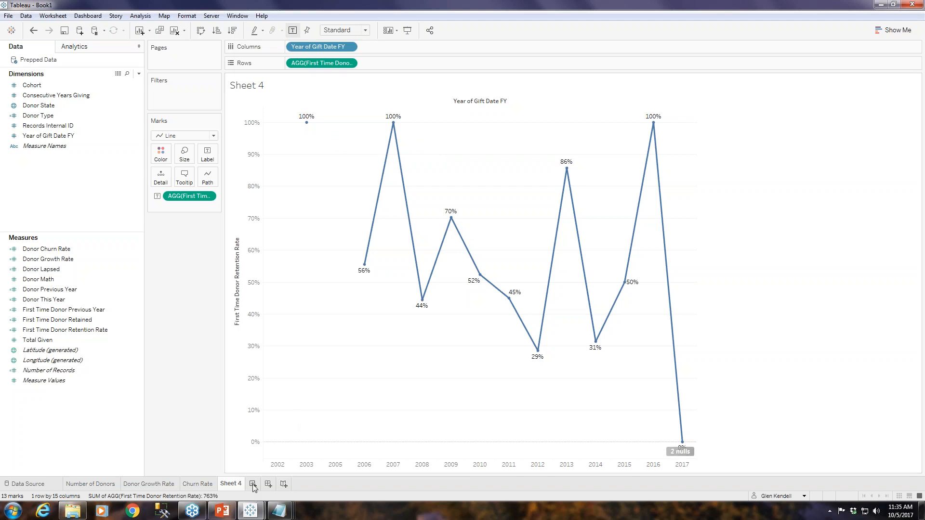
Step: Rename Sheet 4 as First Time Donor Retention Rate
right_click(229, 484)
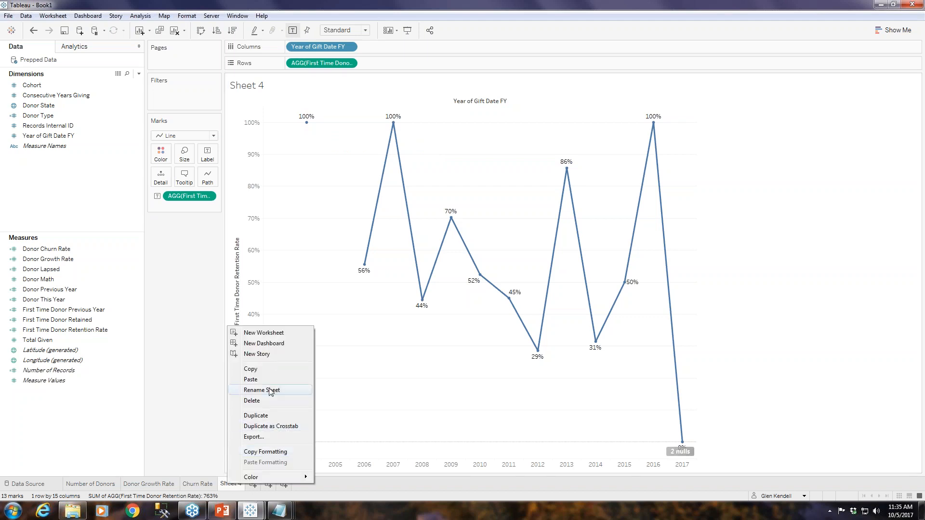
left_click(269, 391)
type("First")
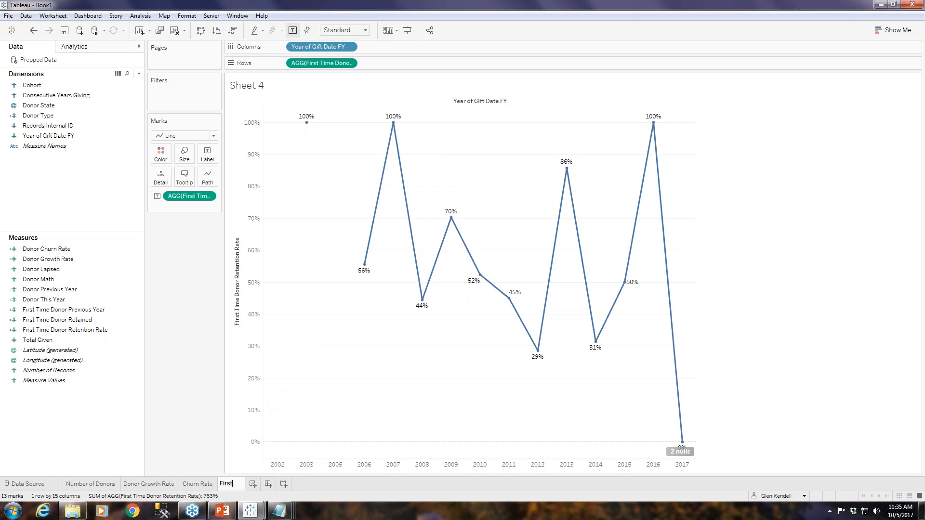
type(" Time Donor ")
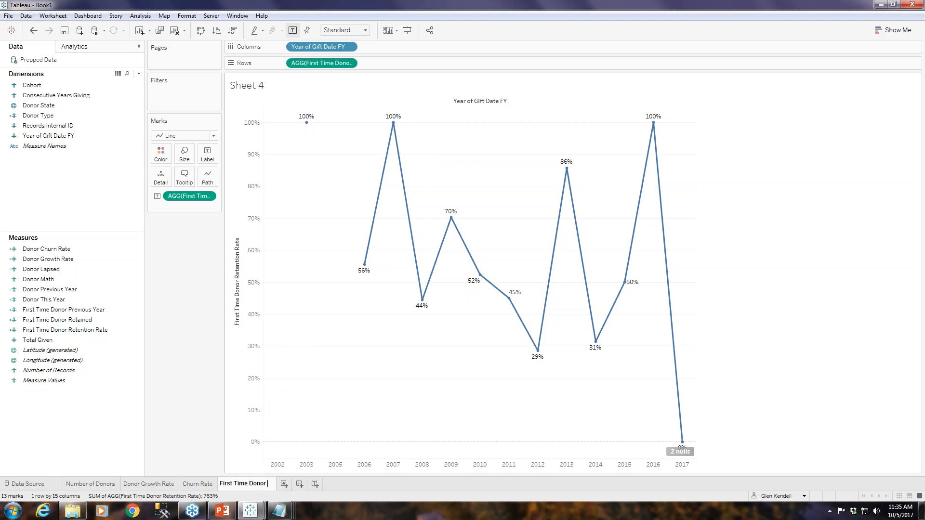
type("Retention Rate")
key("Return")
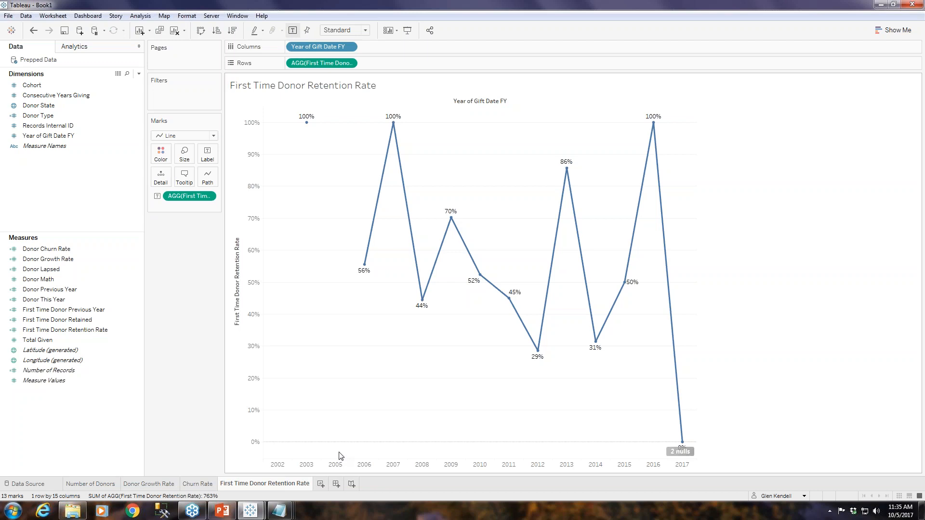
Step: Review the Number of Donors, Donor Growth Rate, Churn Rate and First Time Donor Retention Rate sheets
left_click(96, 485)
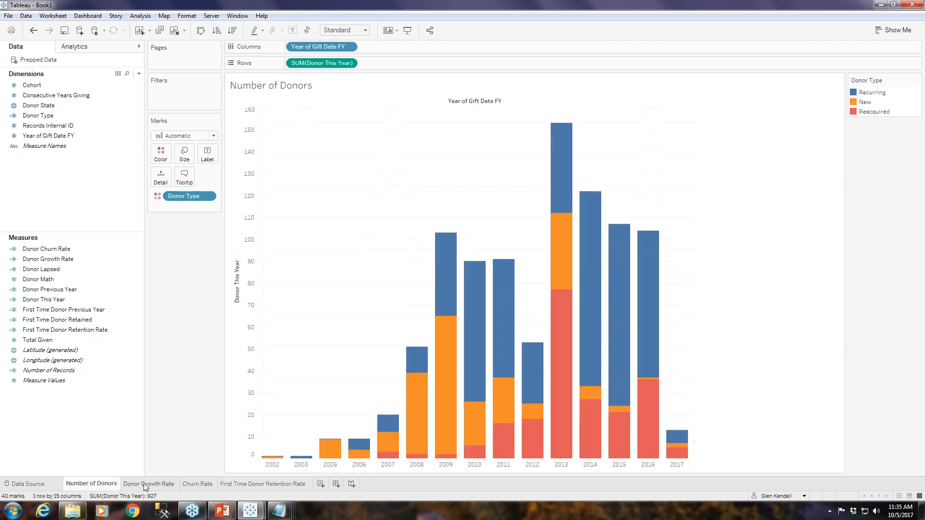
left_click(146, 484)
left_click(198, 483)
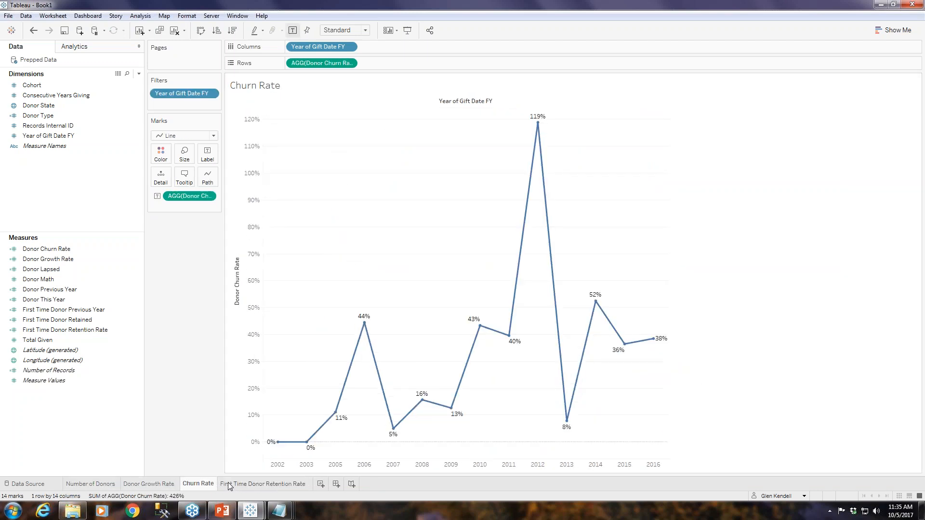
left_click(255, 483)
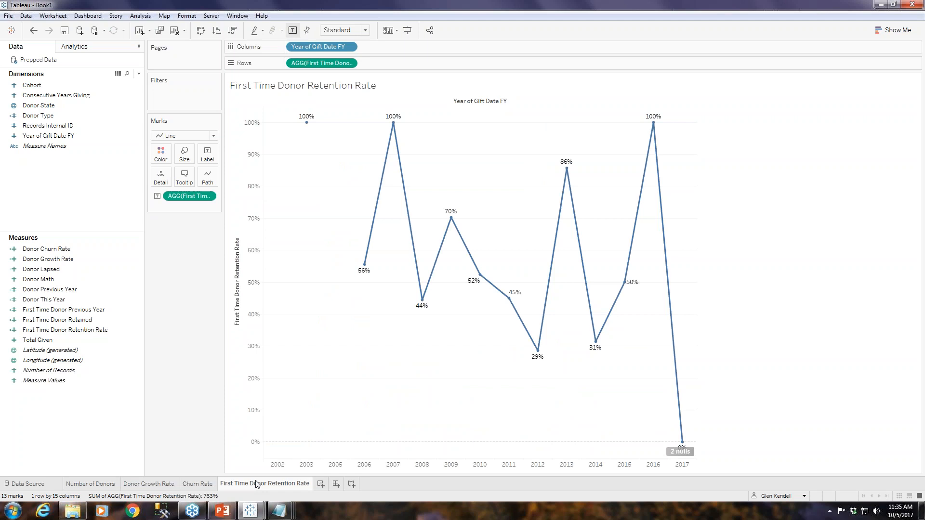
Step: Add a new worksheet and copy the whole formula from Recurrning Donors This Year.txt in the Retention and Churn folder
left_click(321, 485)
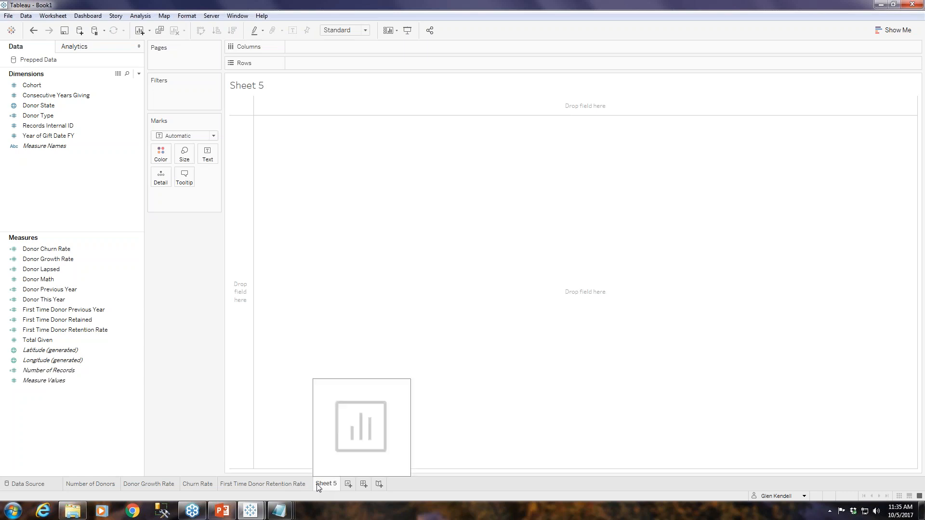
left_click(73, 511)
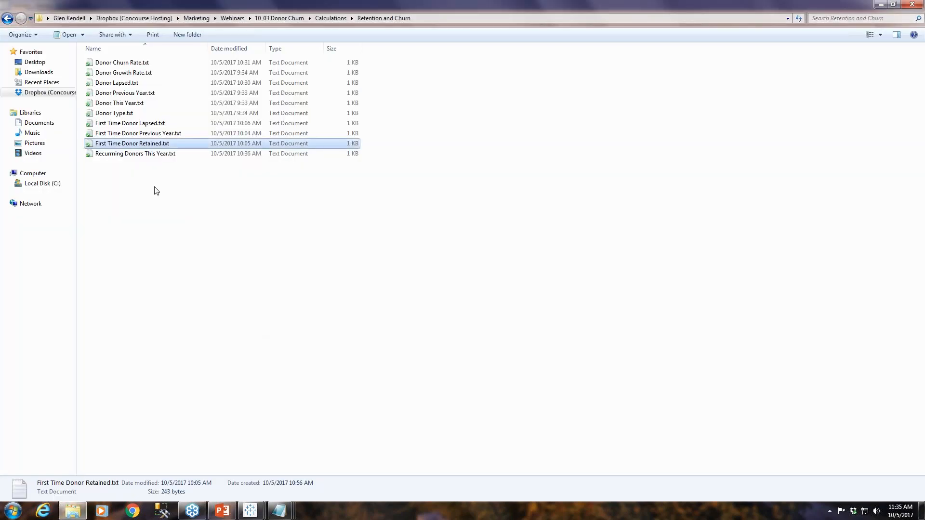
double_click(154, 153)
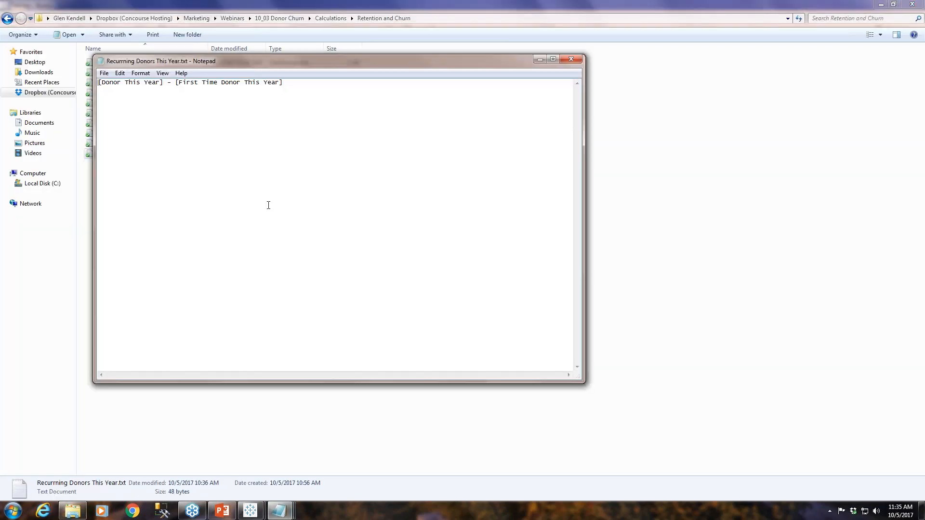
key("ctrl+a")
key("ctrl+c")
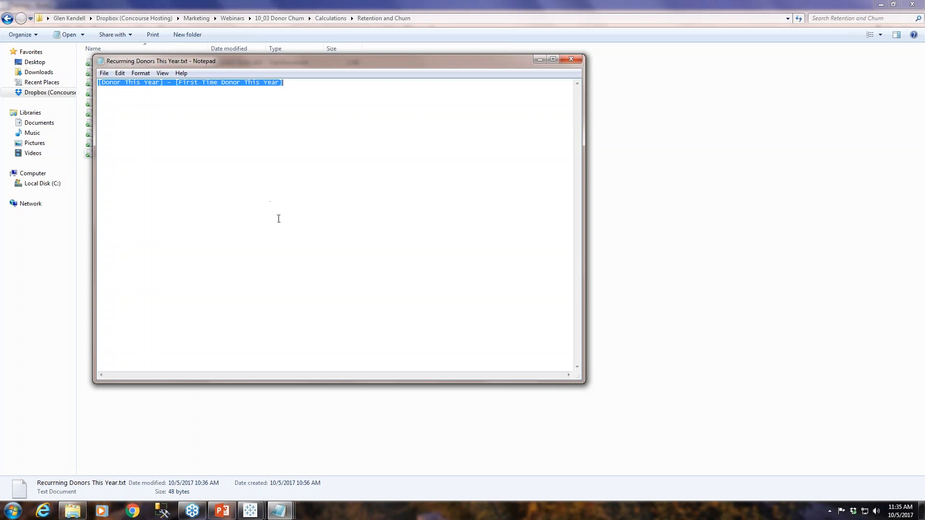
Step: Back in Tableau, create the calculated field Recurring Donors This Year with the copied formula [Donor This Year] - [First Time Donor This Year]
left_click(250, 511)
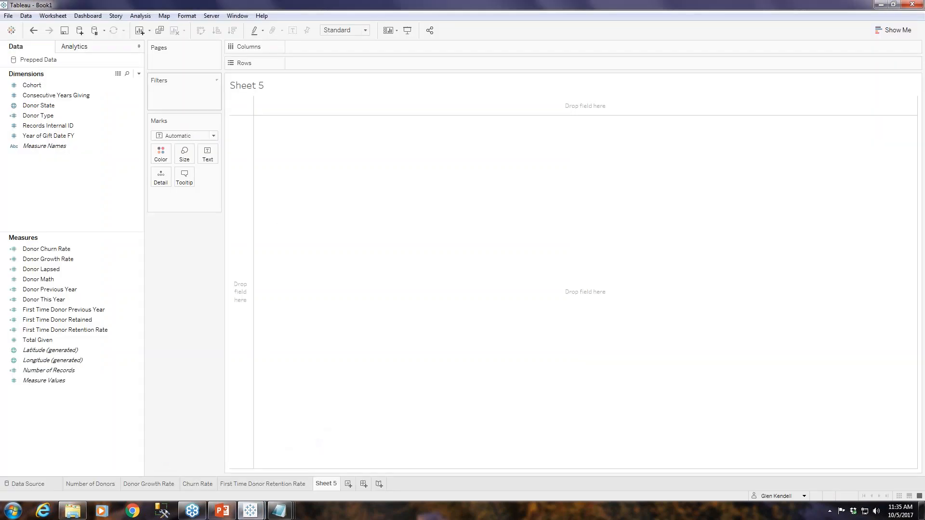
left_click(138, 73)
left_click(122, 81)
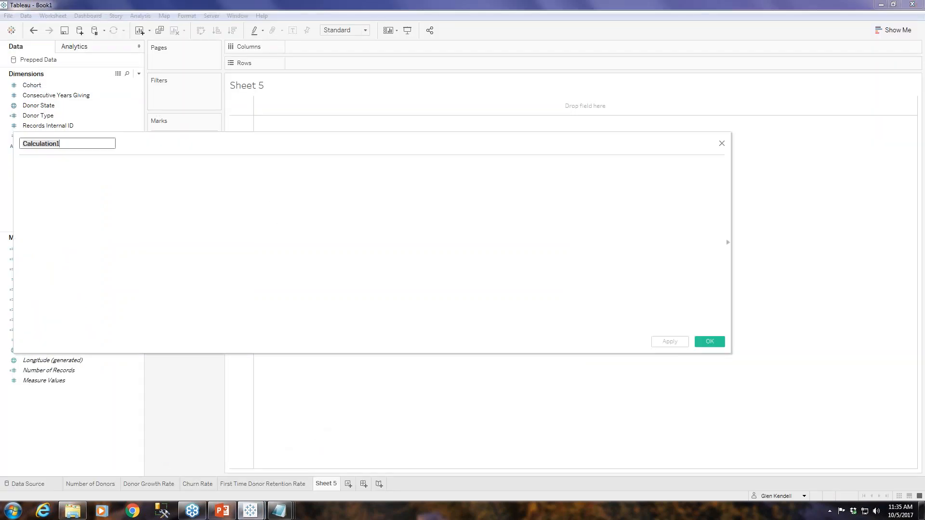
type("Recurring Donors This Year")
key("Tab")
key("ctrl+v")
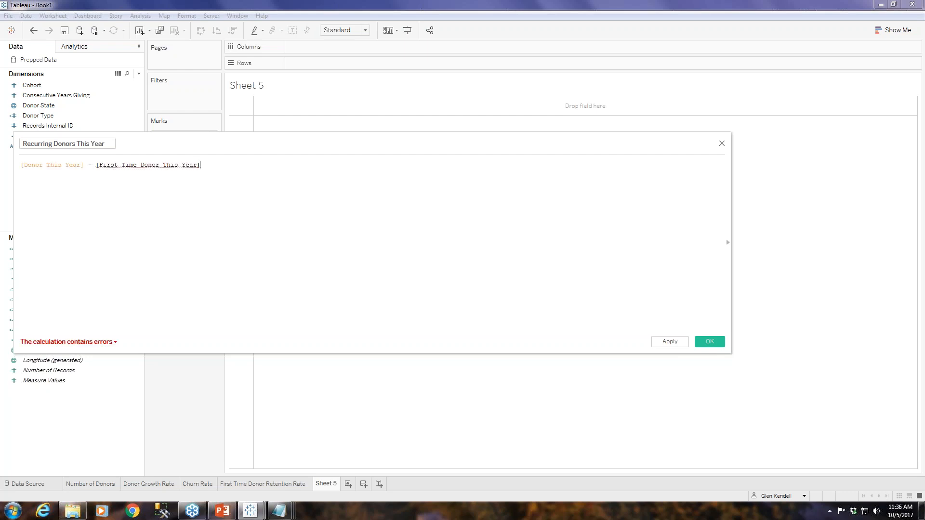
left_click_drag(186, 143, 336, 109)
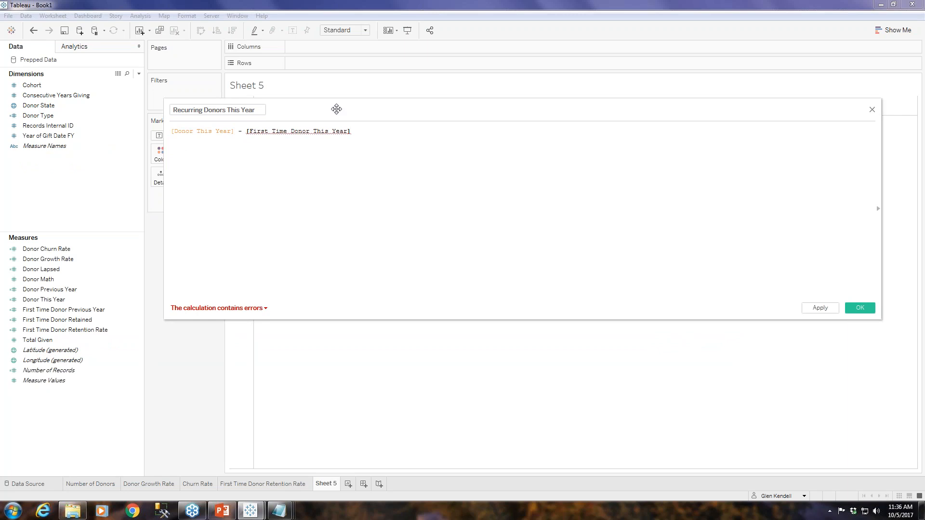
left_click_drag(319, 105, 231, 95)
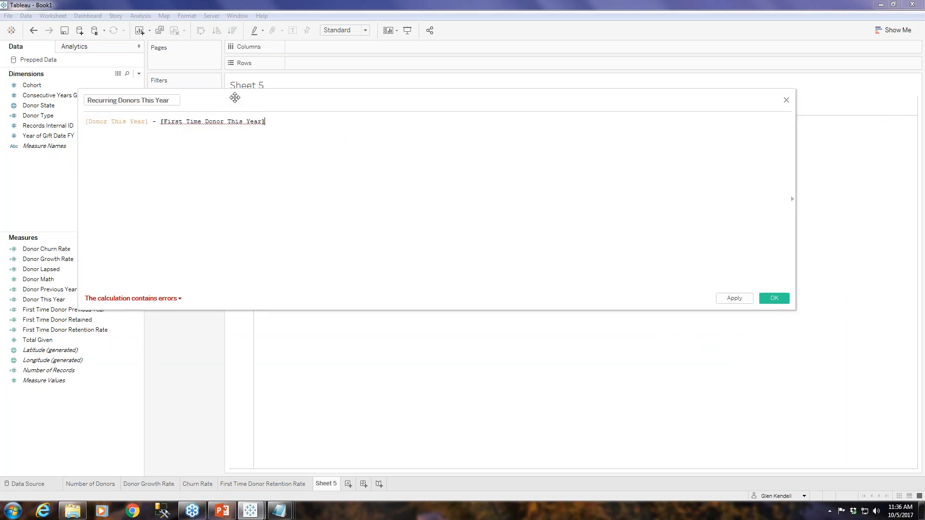
left_click_drag(694, 97, 670, 70)
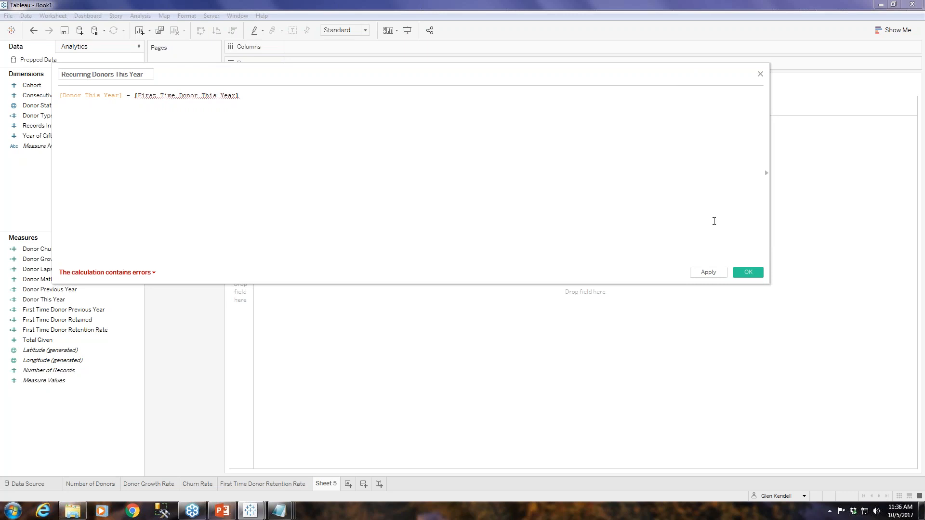
left_click(748, 273)
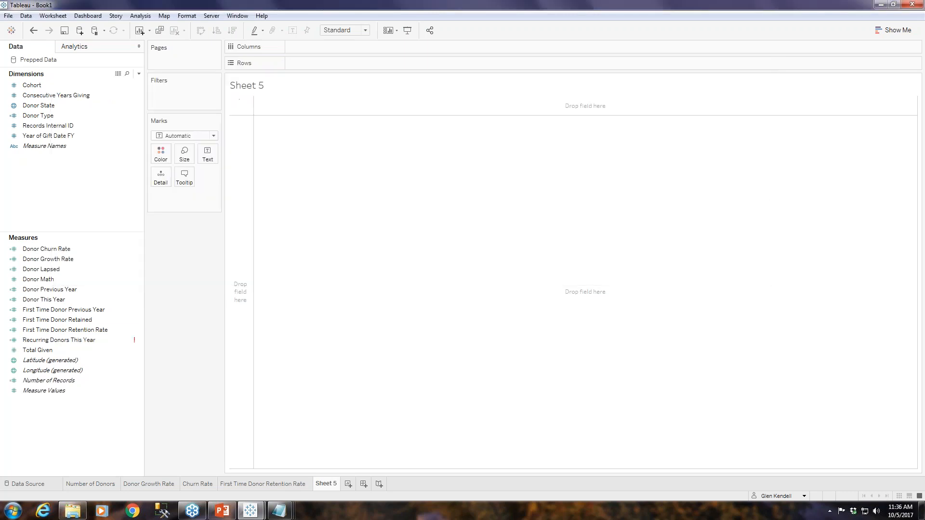
left_click(72, 510)
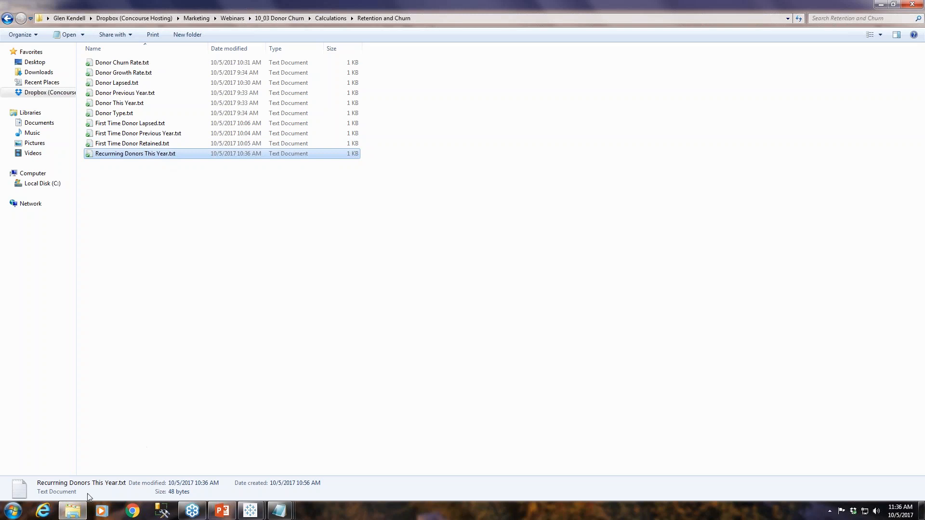
left_click(260, 509)
left_click(342, 467)
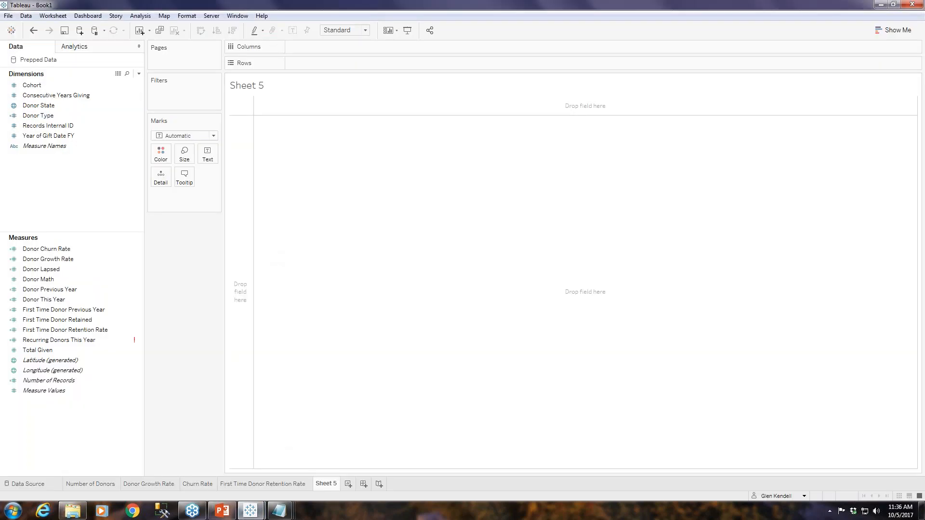
Step: Create the calculated field First Time Donor This Year with the formula IF [Donor State] = "NEW" THEN 1 ELSE 0 END
left_click(138, 74)
left_click(92, 84)
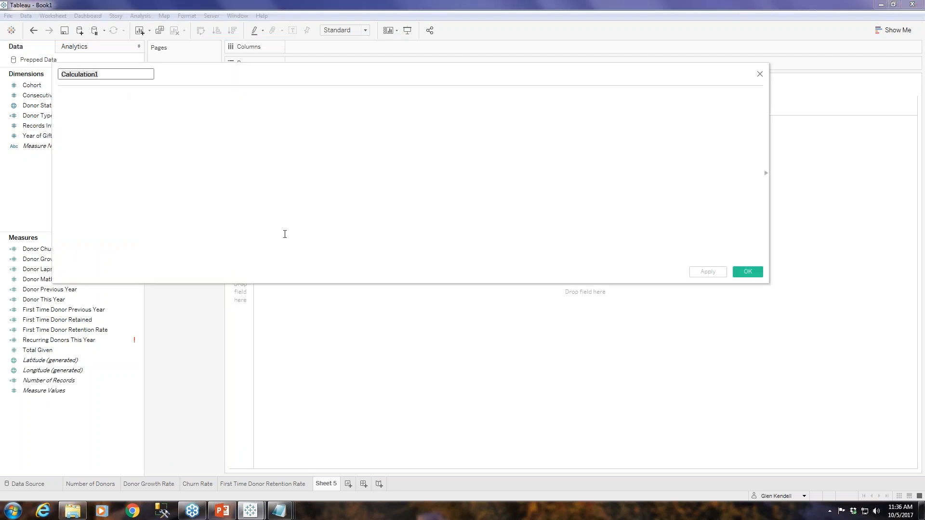
type("First Time Donor This Year")
key("Tab")
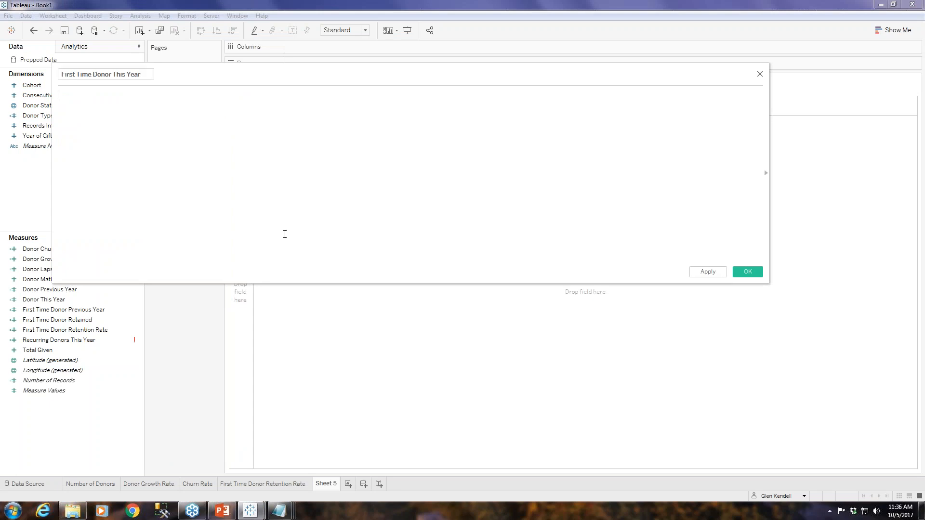
type("IF [d")
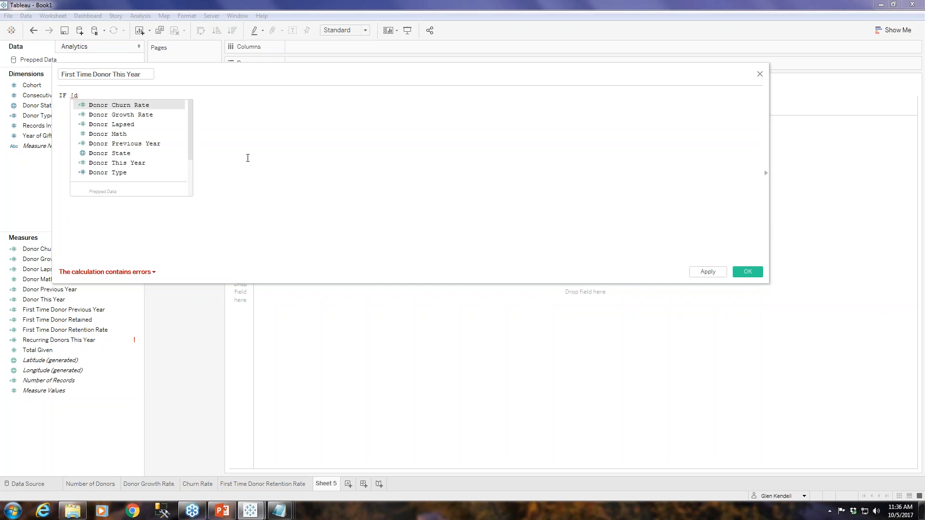
double_click(147, 154)
type("=")
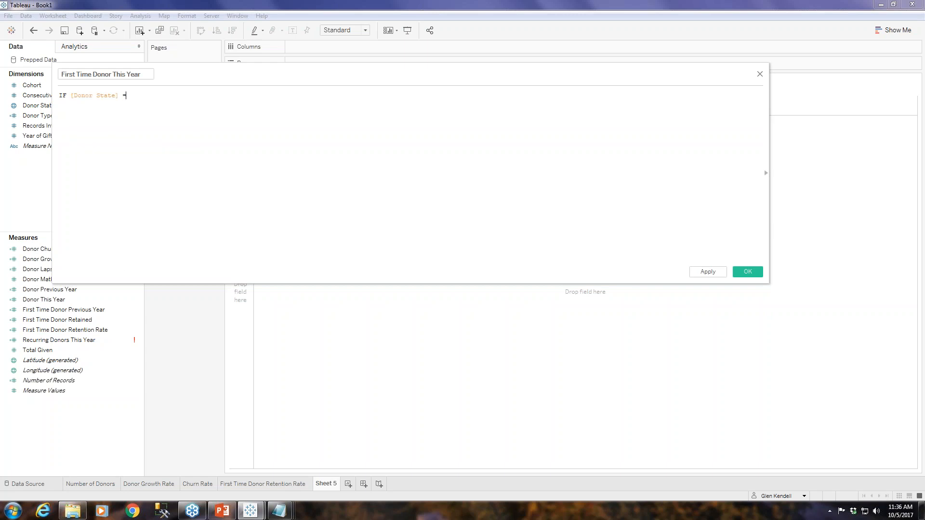
type(" \"NEW\" THEN 1 E")
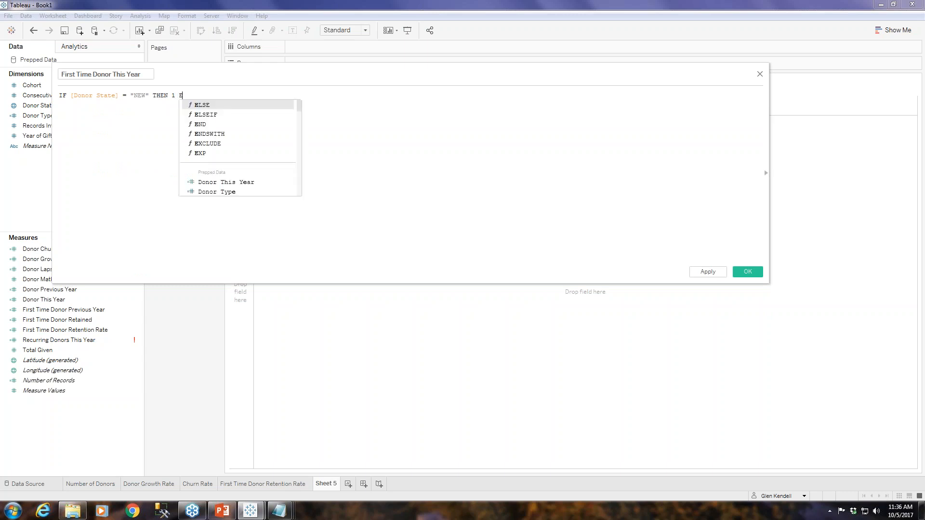
type("LSE 0 END")
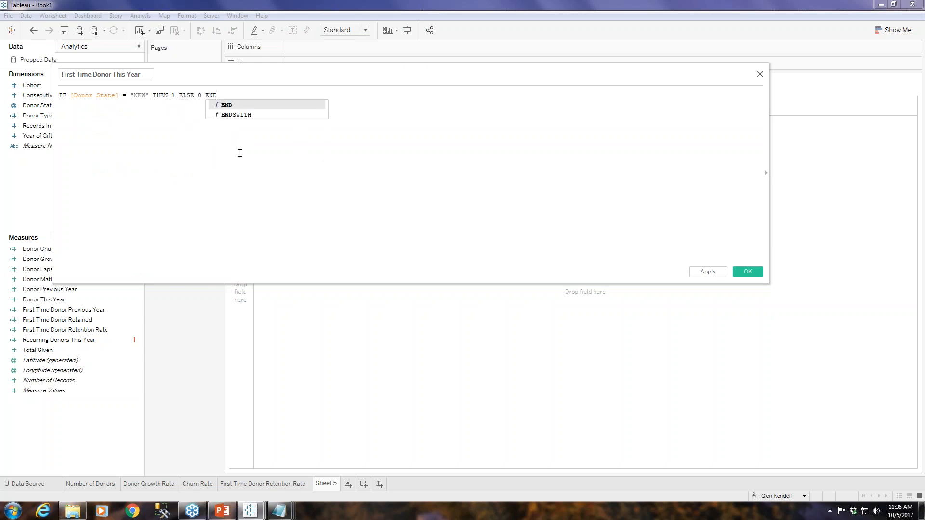
key("Return")
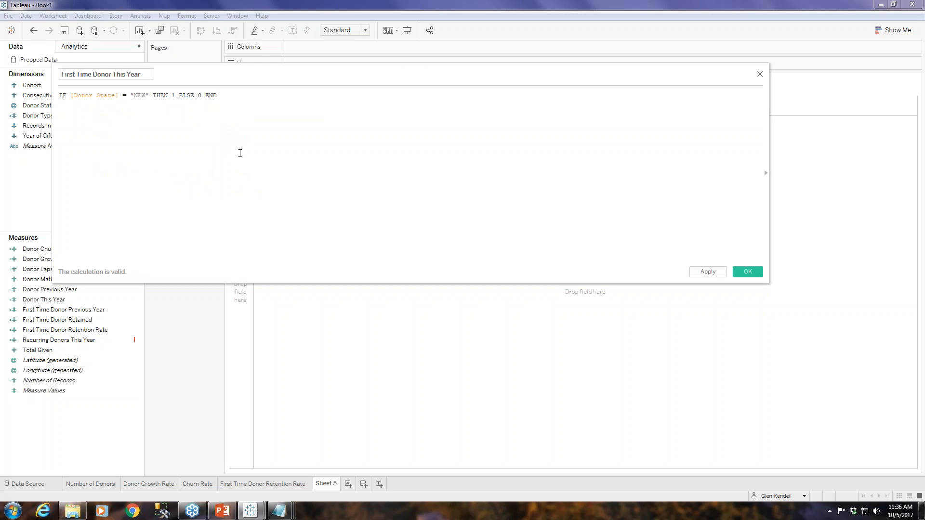
left_click(748, 271)
Step: Build a line chart of Recurring Donors This Year by Year of Gift Date FY on Sheet 5
left_click(44, 351)
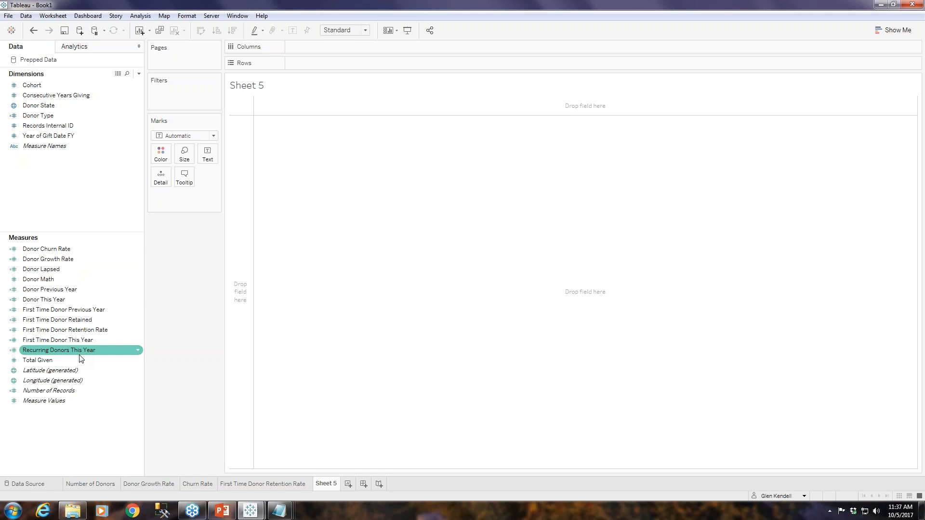
mouse_move(75, 131)
left_mouse_down()
mouse_move(383, 67)
mouse_move(313, 47)
left_mouse_up()
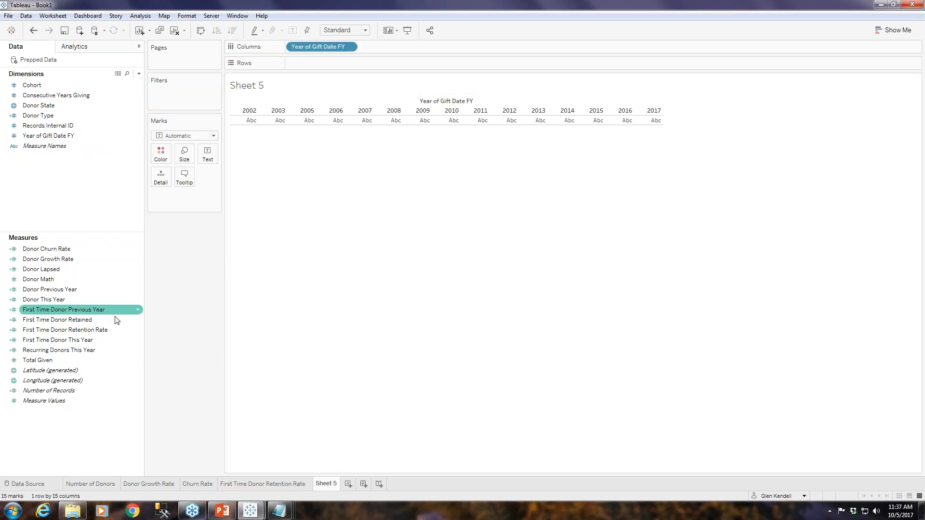
left_click_drag(81, 347, 386, 61)
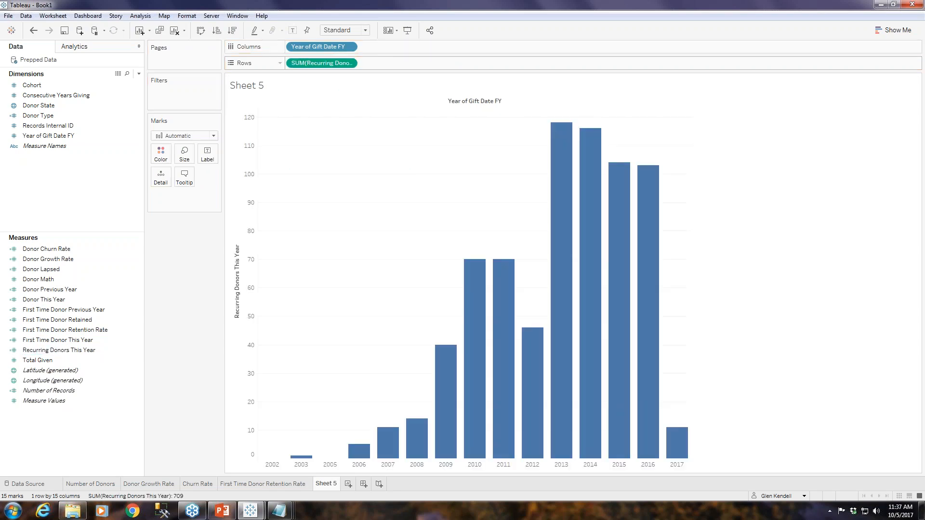
left_click(214, 136)
left_click(168, 166)
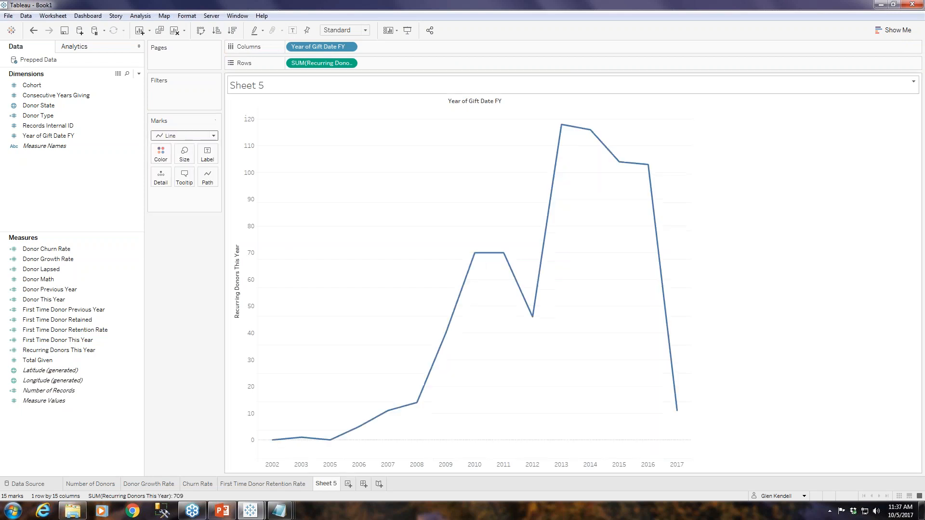
Step: Duplicate the Recurring Donors This Year measure on the rows of Sheet 5 and set the second copy's marks to Circle
left_click_drag(320, 68, 417, 62)
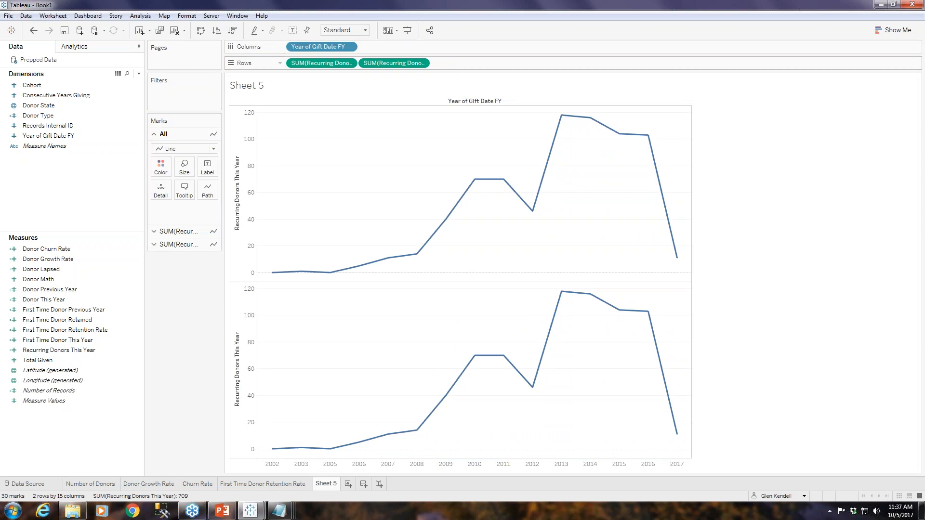
mouse_move(359, 267)
left_click_drag(395, 68, 333, 70)
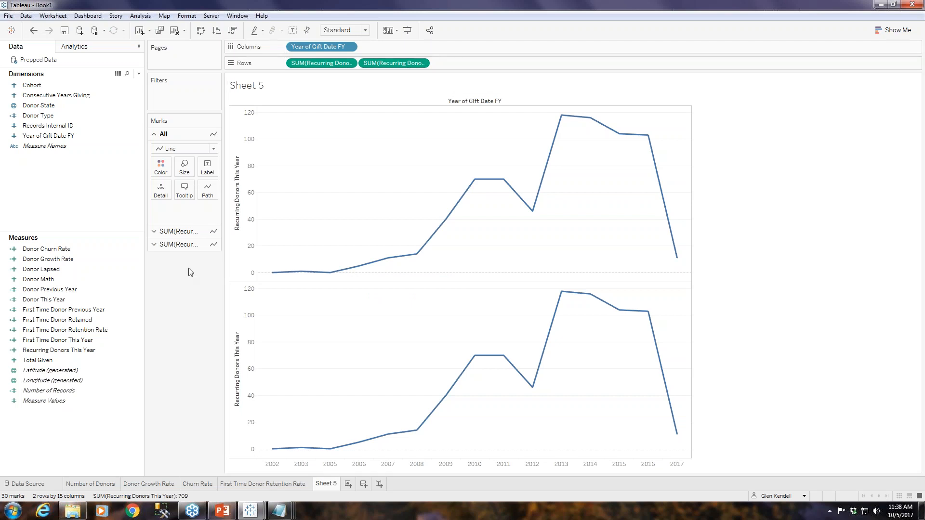
left_click(154, 245)
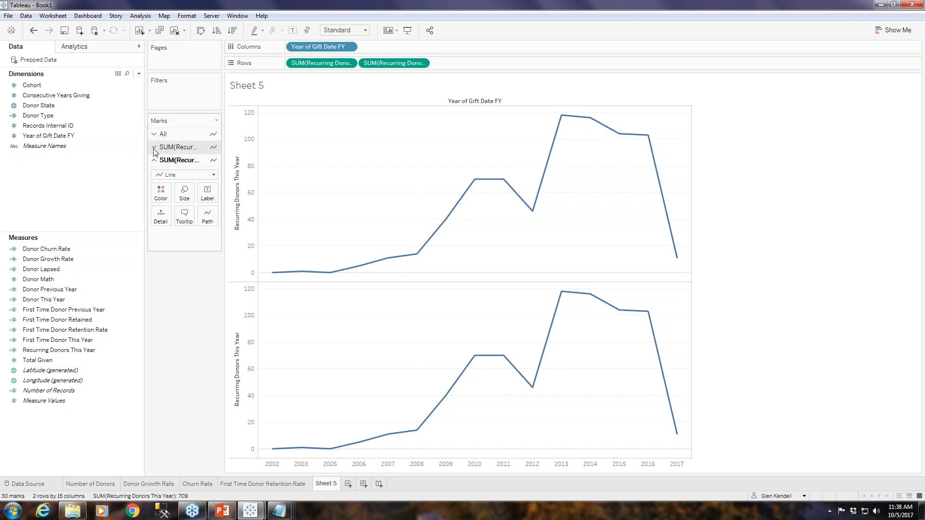
left_click(155, 147)
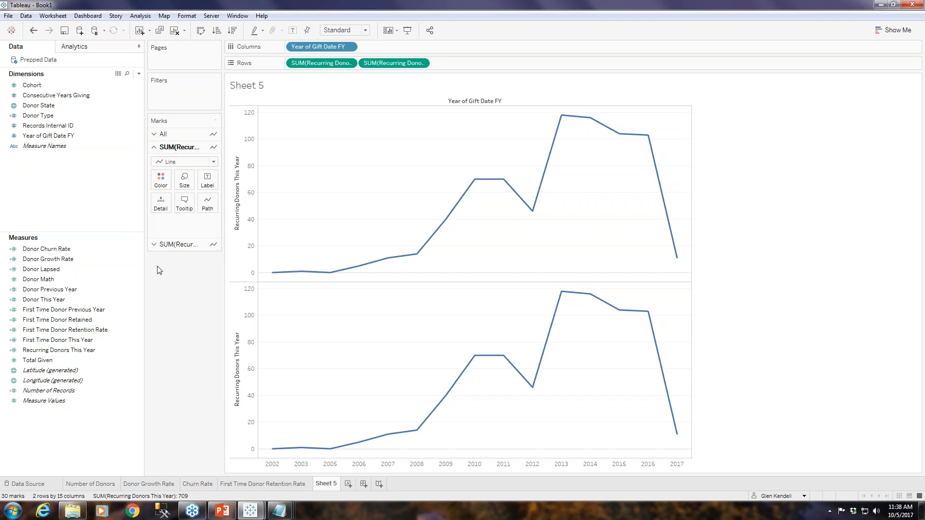
left_click(154, 245)
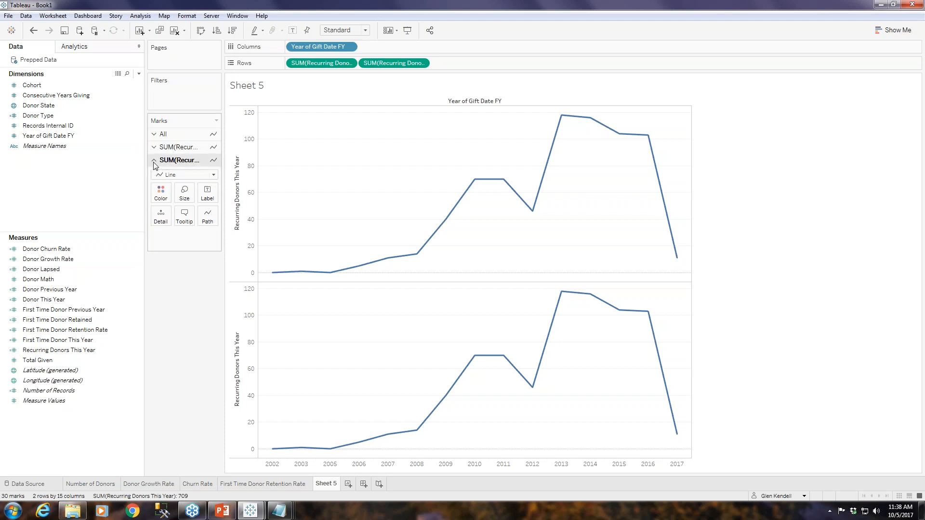
left_click(210, 175)
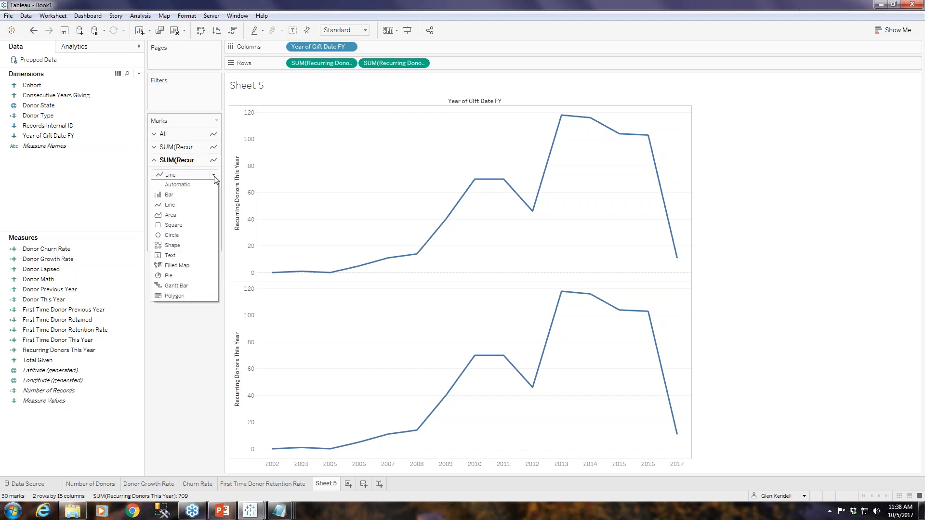
left_click(172, 236)
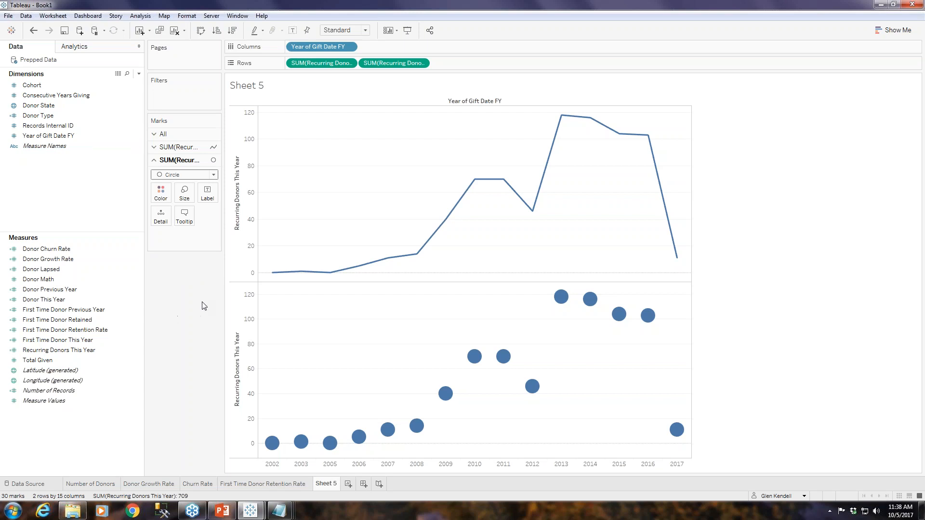
Step: Remove the geographic role from Donor State and color the circle marks by Donor State
left_click(23, 106)
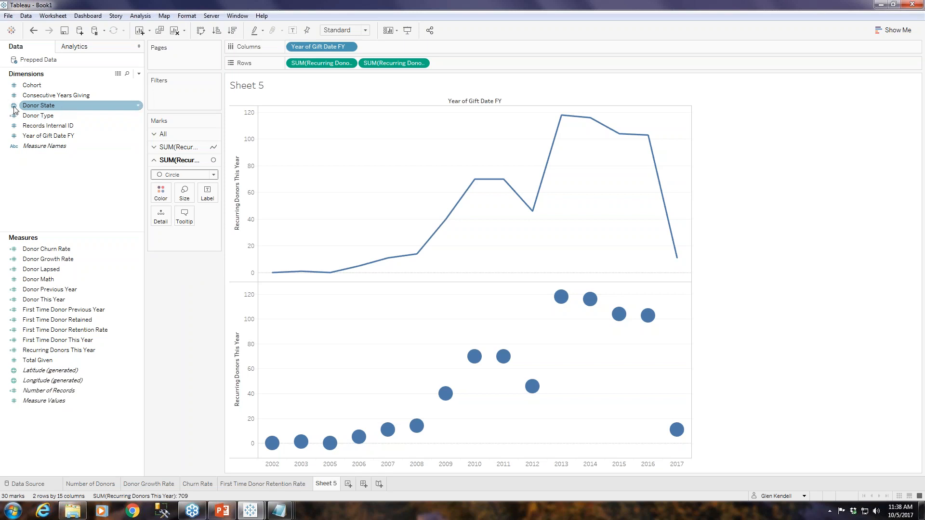
left_click(138, 107)
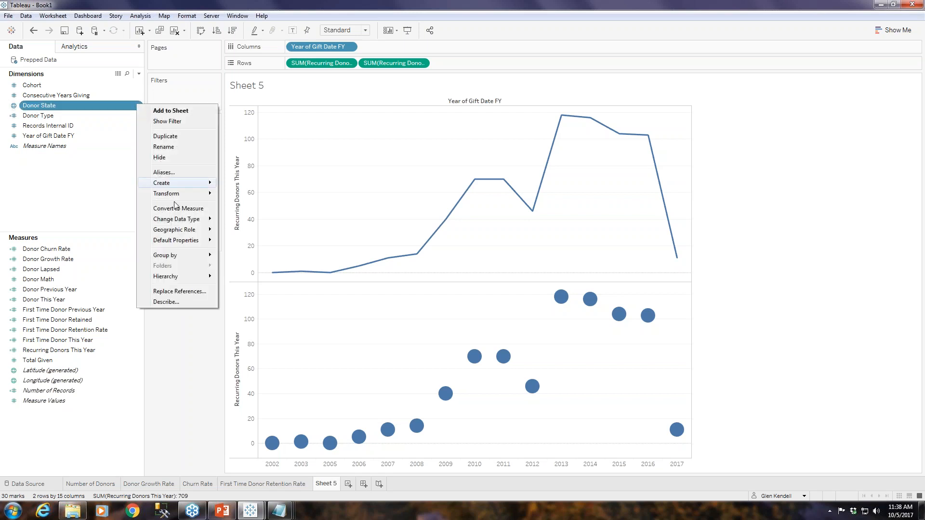
mouse_move(202, 229)
left_click(238, 232)
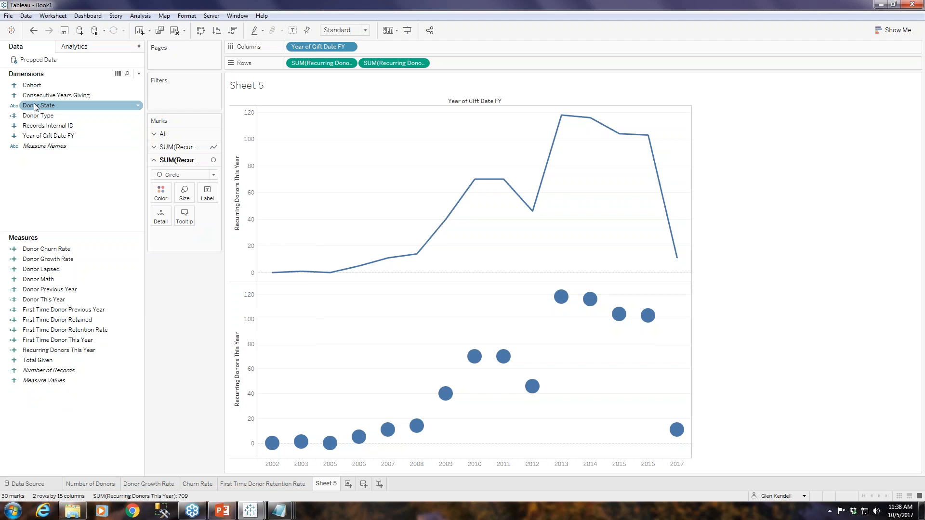
left_click(121, 148)
left_click_drag(26, 110, 162, 198)
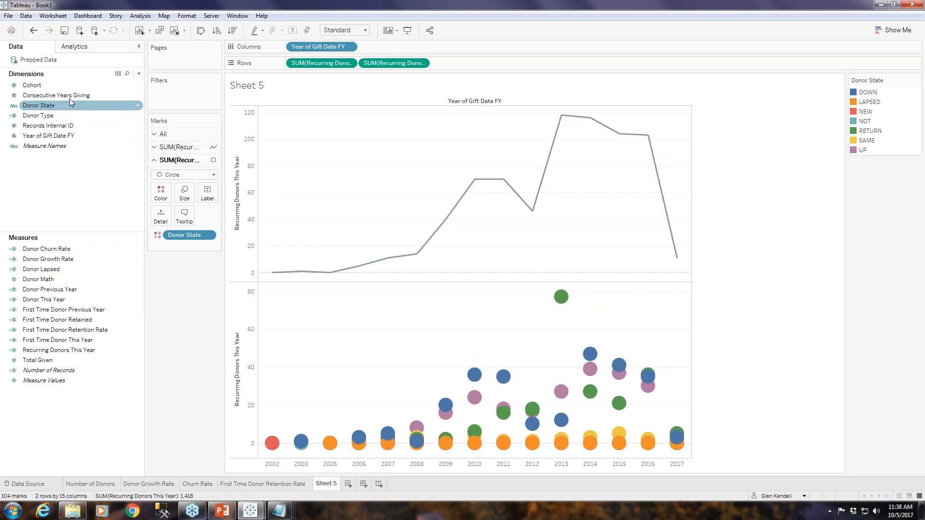
Step: Filter Sheet 5 by Donor State, excluding LAPSED, NEW, NOT and RETURN so only DOWN, SAME and UP are kept
left_click_drag(33, 108, 175, 101)
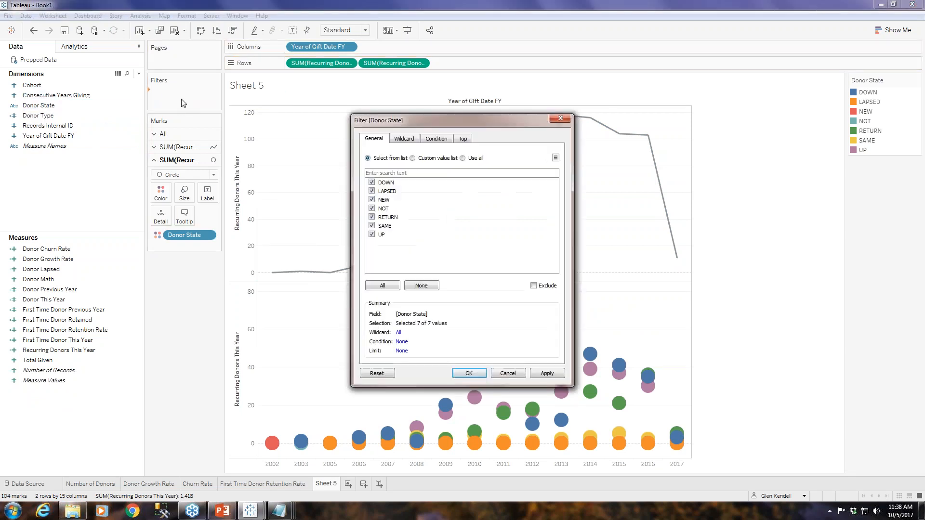
left_click(372, 192)
left_click(372, 199)
left_click(372, 217)
left_click(373, 208)
left_click(469, 374)
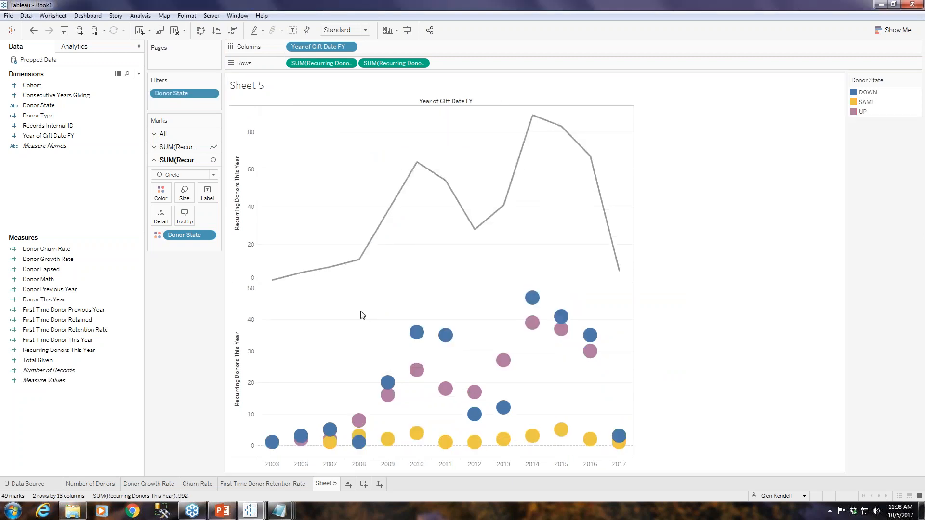
Step: Set Donor State as the path of the first measure's line marks and combine both Recurring Donors measures on a dual axis
left_click(179, 147)
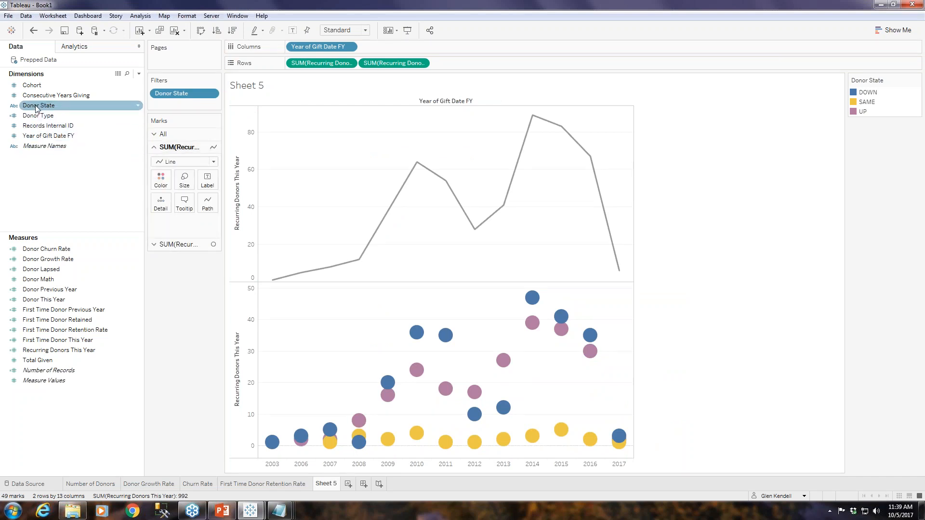
left_click_drag(38, 105, 208, 206)
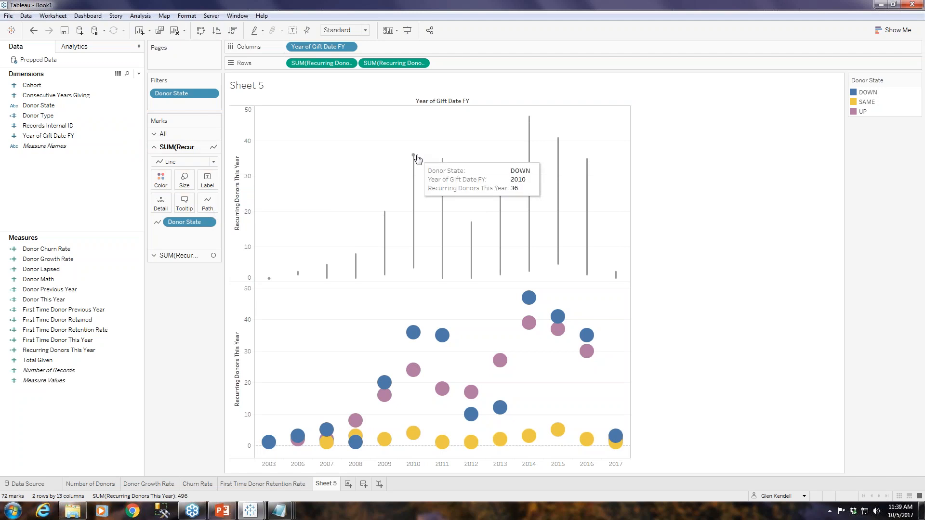
mouse_move(414, 274)
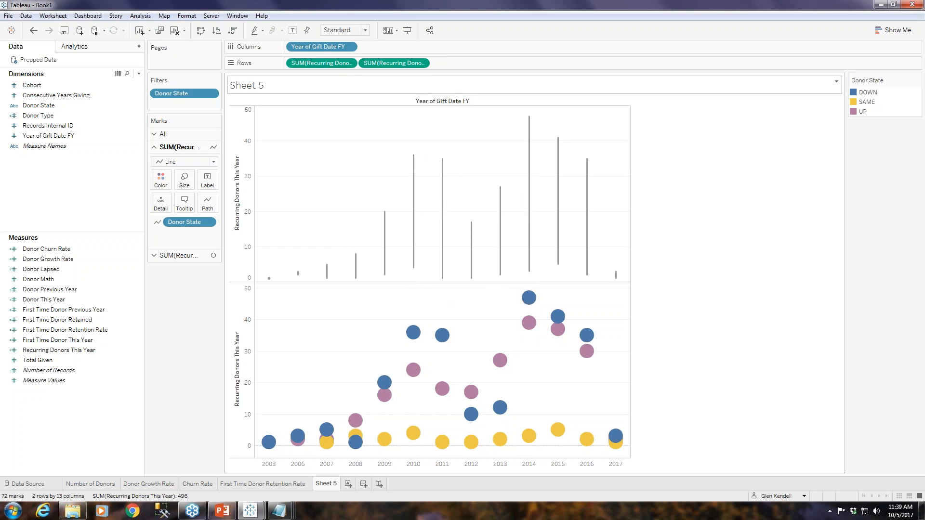
left_click(422, 63)
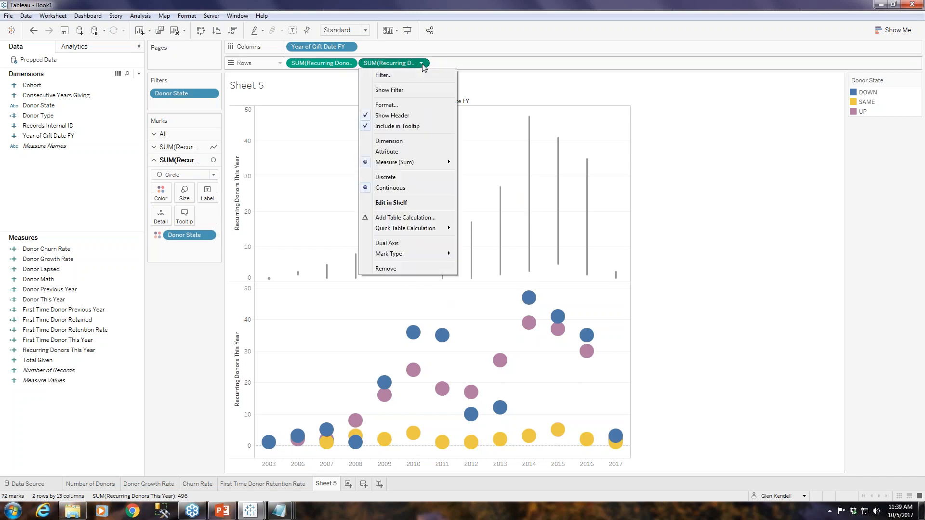
left_click(393, 245)
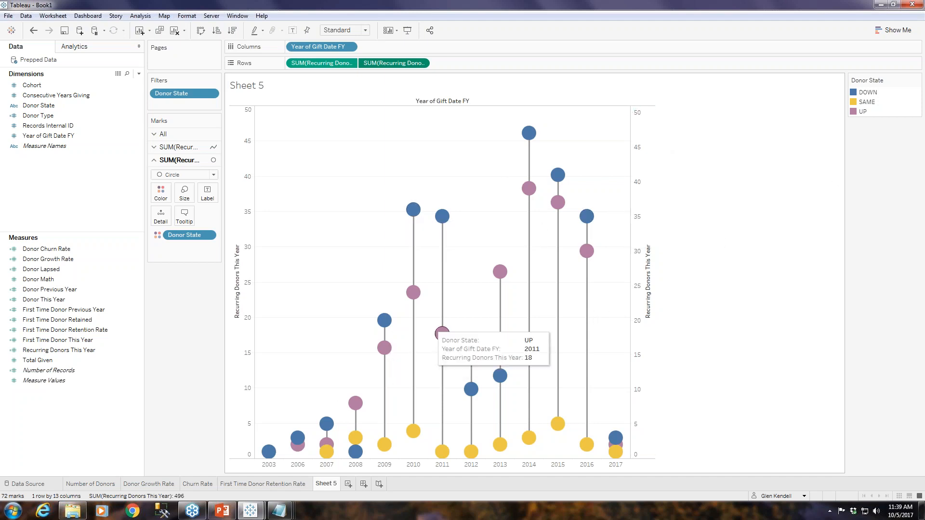
Step: Examine the recurring donor values of the DOWN, SAME and UP circles across the fiscal years
mouse_move(442, 452)
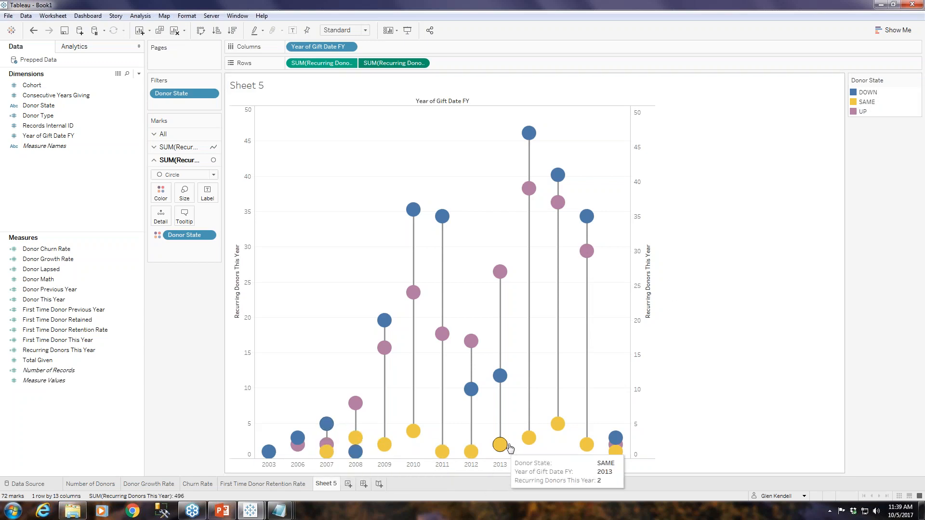
mouse_move(614, 453)
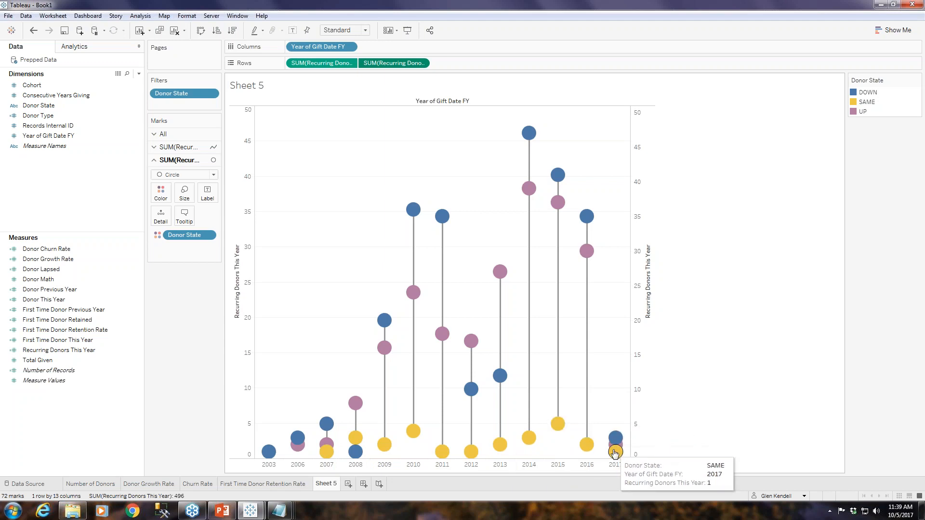
mouse_move(297, 438)
mouse_move(478, 333)
mouse_move(587, 251)
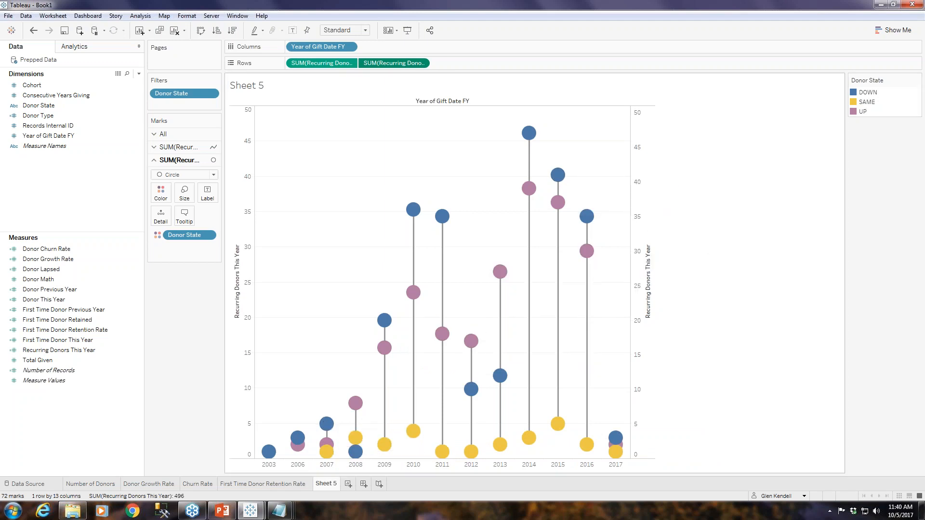
mouse_move(617, 437)
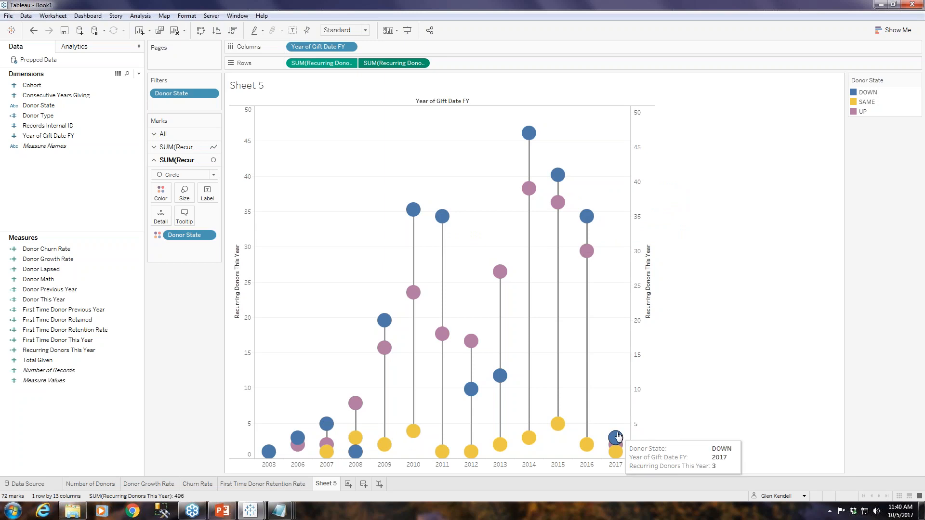
mouse_move(337, 410)
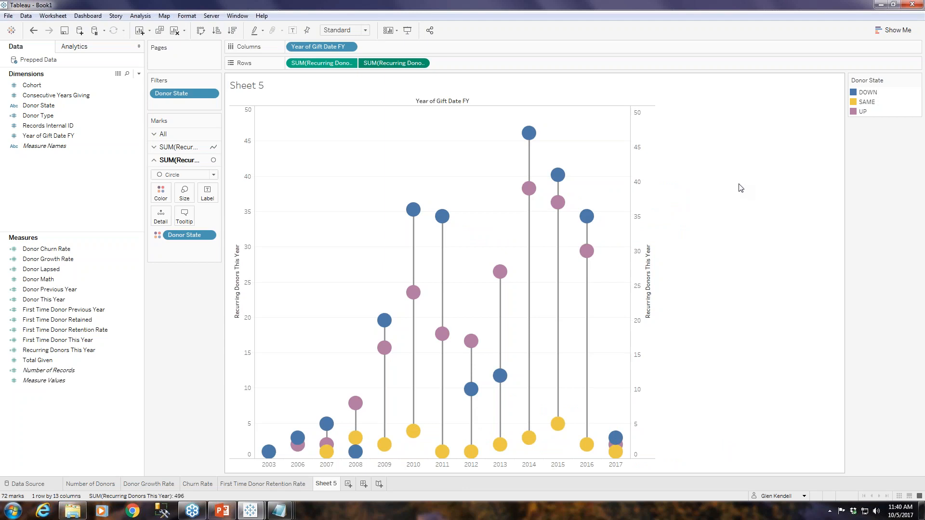
Step: Rename Sheet 5 as Recurring Donors by Donor State
right_click(329, 483)
type("Recurring Donos")
key("BackSpace")
type("rs by D")
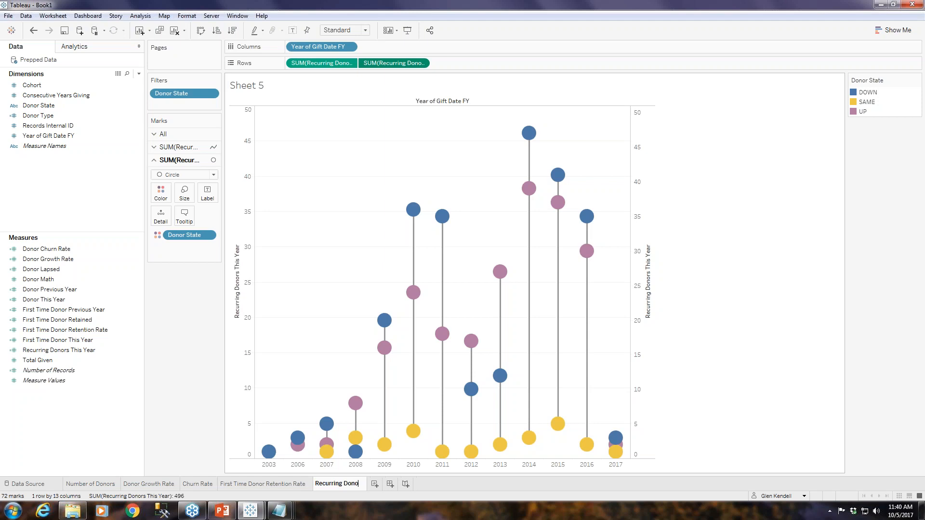
type("onor State")
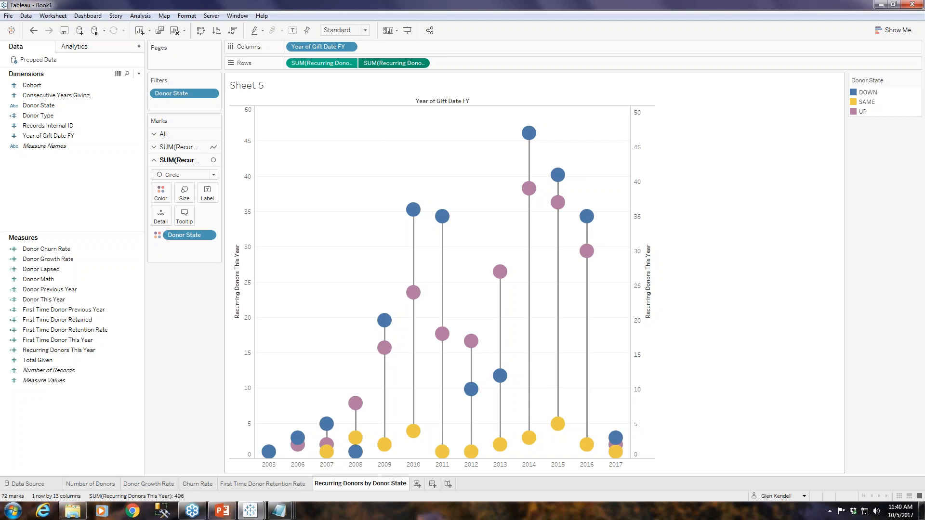
key("Return")
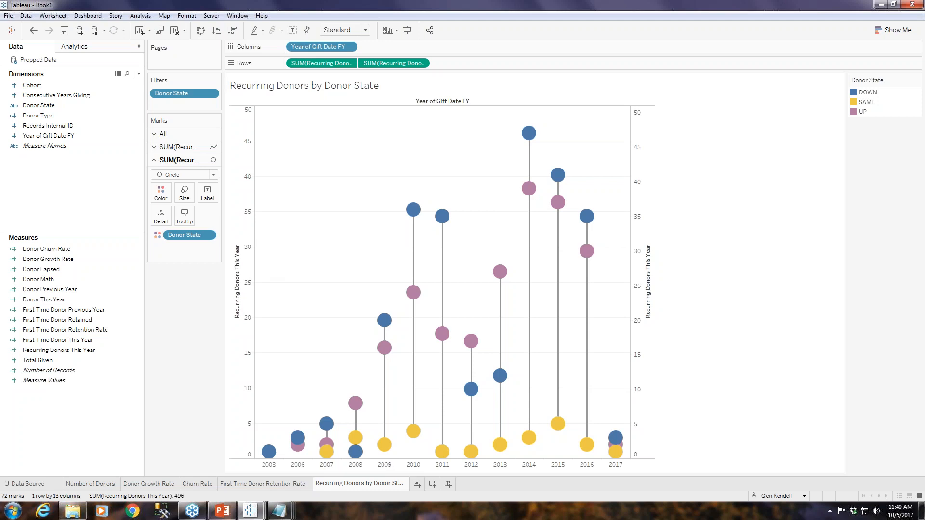
Step: Add a new worksheet and chart the average of Consecutive Years Giving by Year of Gift Date FY
left_click(418, 484)
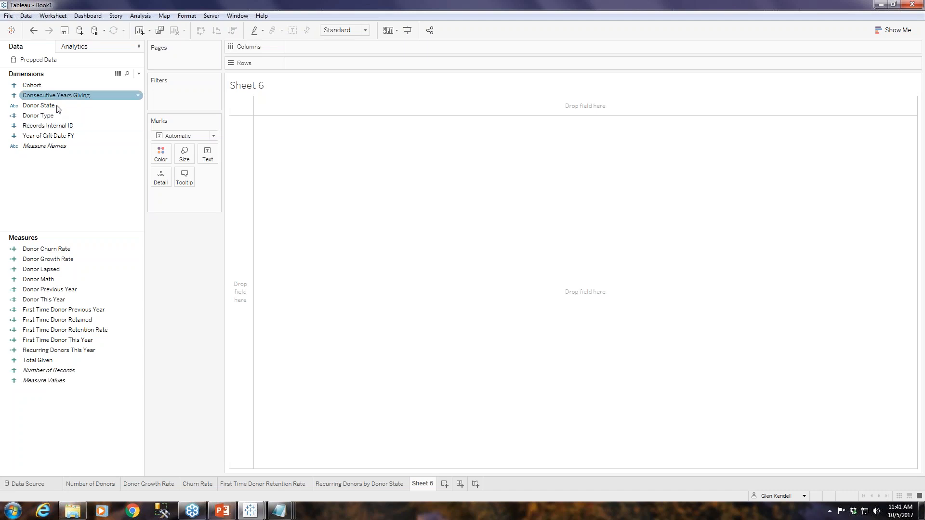
left_click_drag(58, 139, 309, 49)
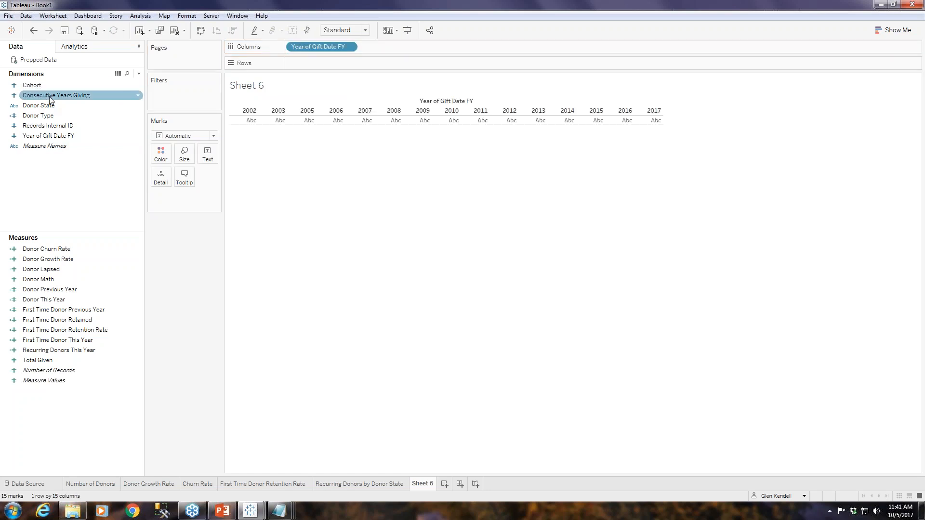
left_click_drag(51, 97, 362, 63)
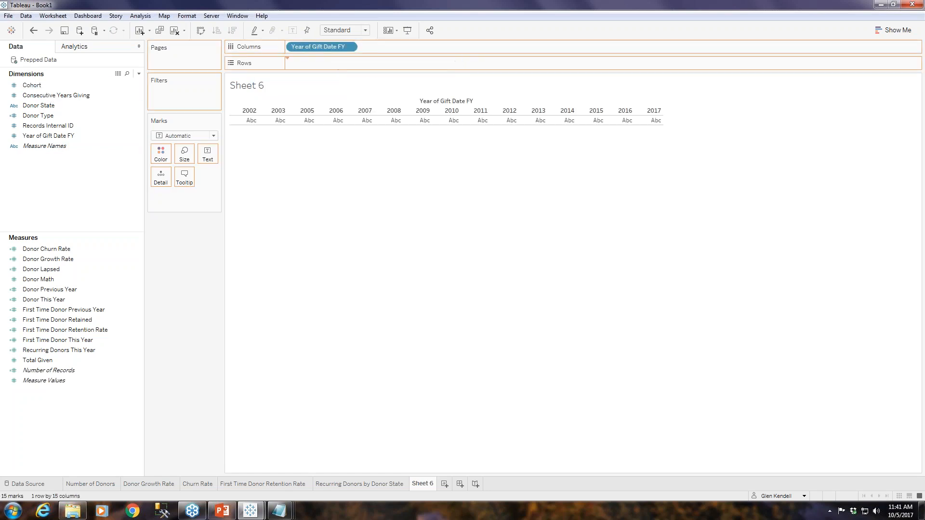
left_click(348, 63)
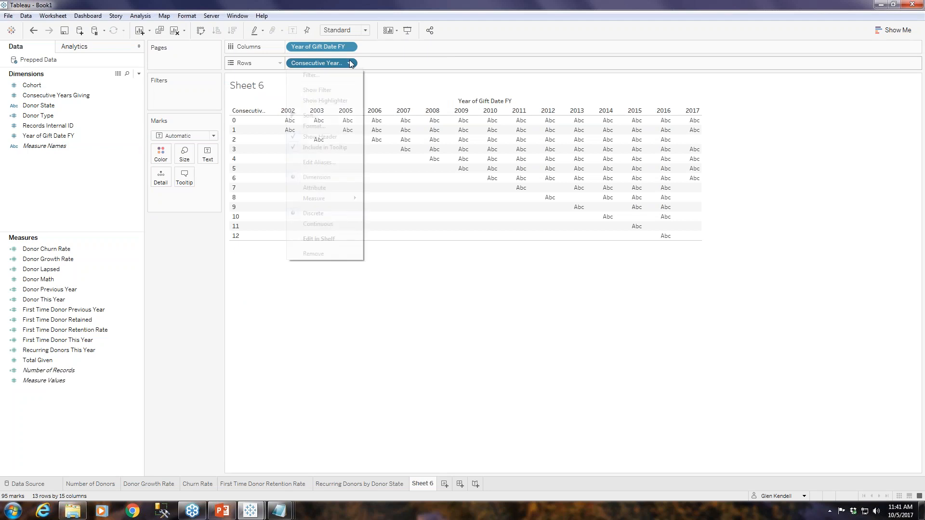
mouse_move(333, 198)
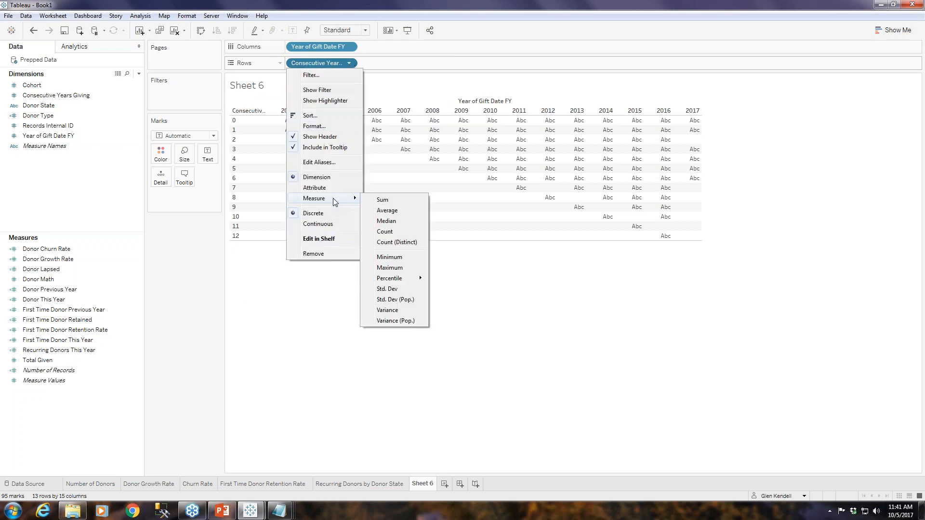
left_click(396, 209)
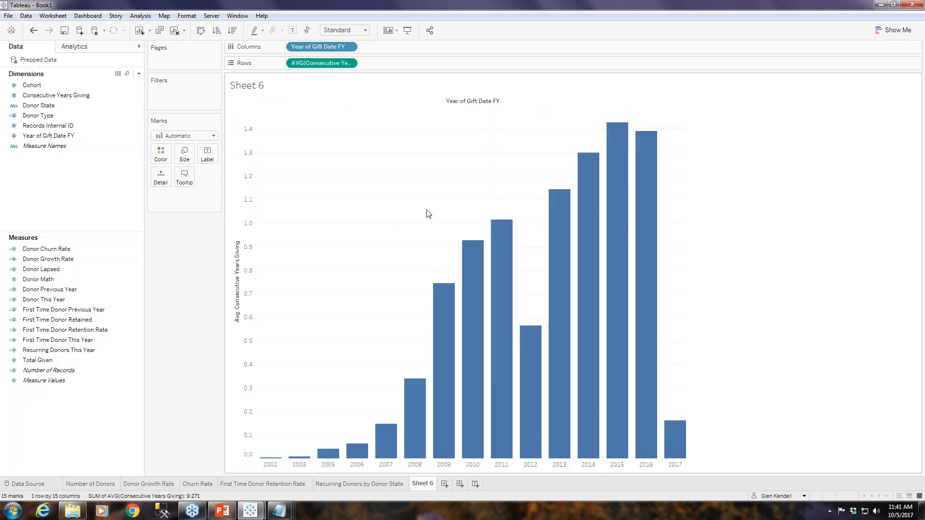
Step: Filter the Consecutive Years Giving chart on Sheet 6 to the donor states DOWN, SAME and UP
left_click(36, 96)
left_click(38, 107)
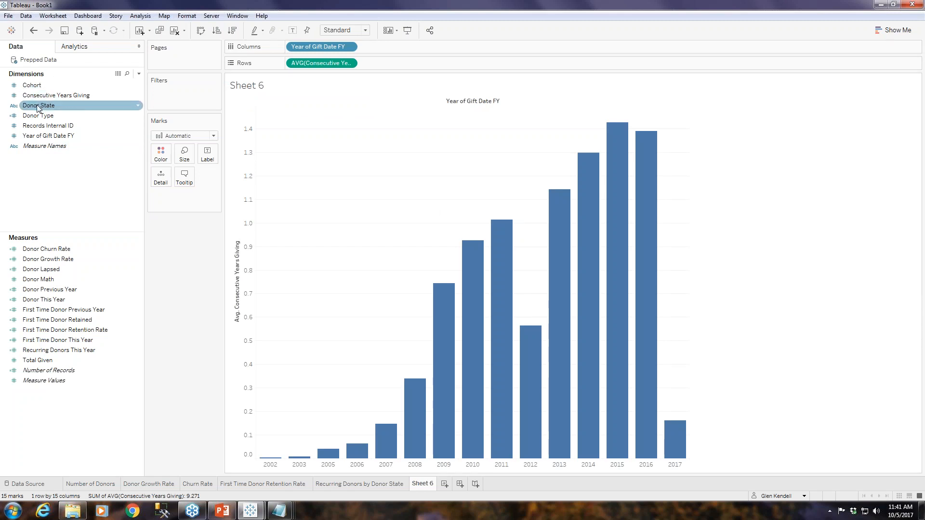
left_click_drag(38, 107, 166, 94)
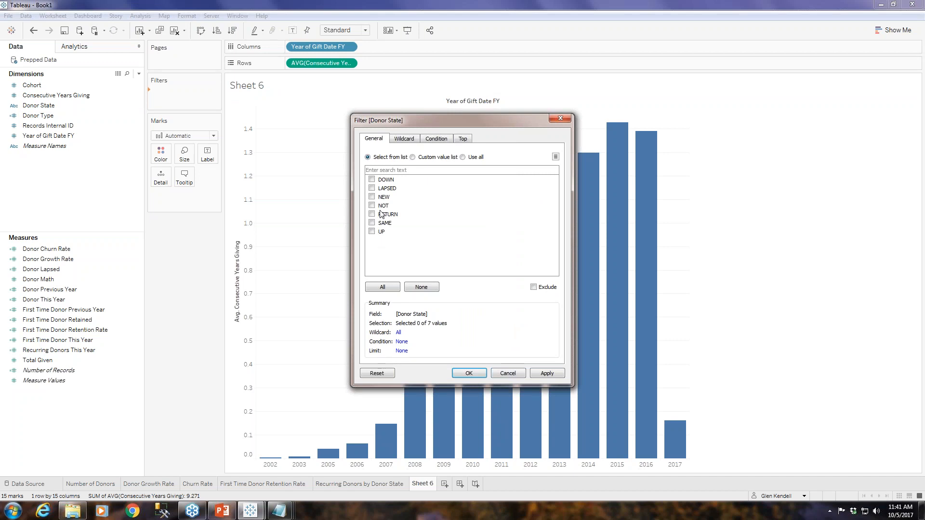
left_click(372, 180)
left_click(372, 222)
left_click(371, 232)
left_click(548, 374)
left_click(467, 377)
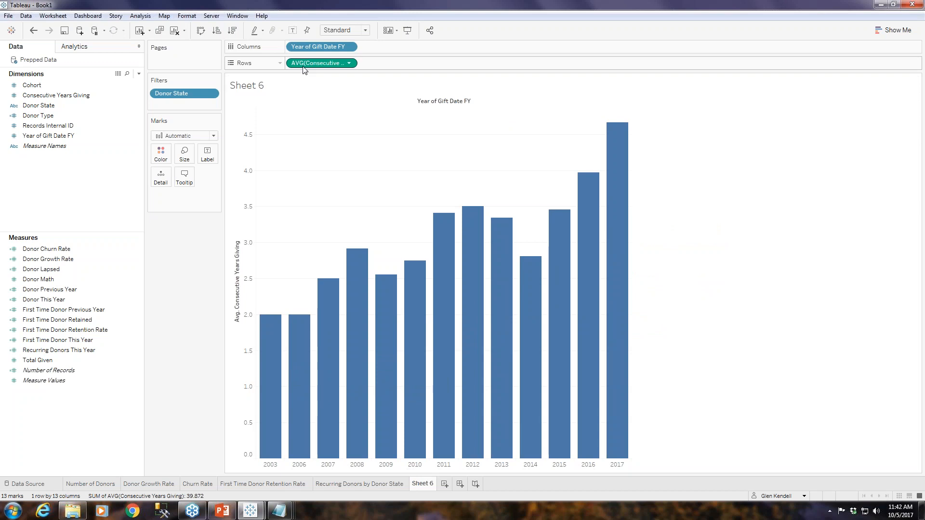
Step: Duplicate the average Consecutive Years Giving measure on the rows, showing the first copy as a line and the second as circles
left_click_drag(305, 69, 401, 63)
left_click_drag(339, 67, 411, 60)
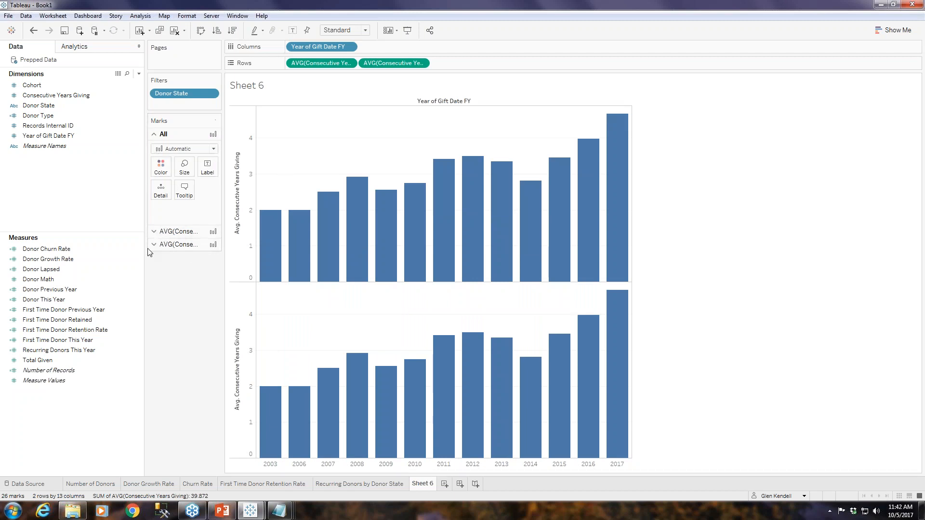
left_click(155, 235)
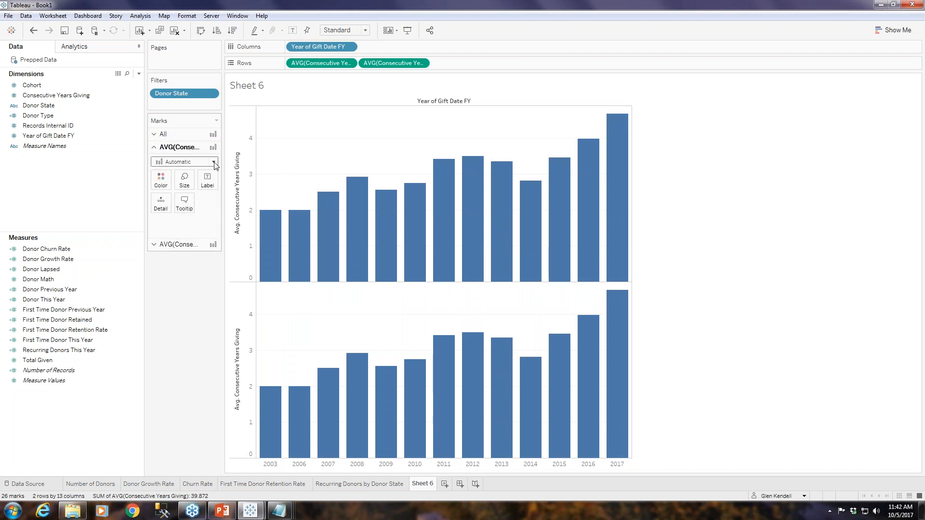
left_click(188, 162)
left_click(171, 192)
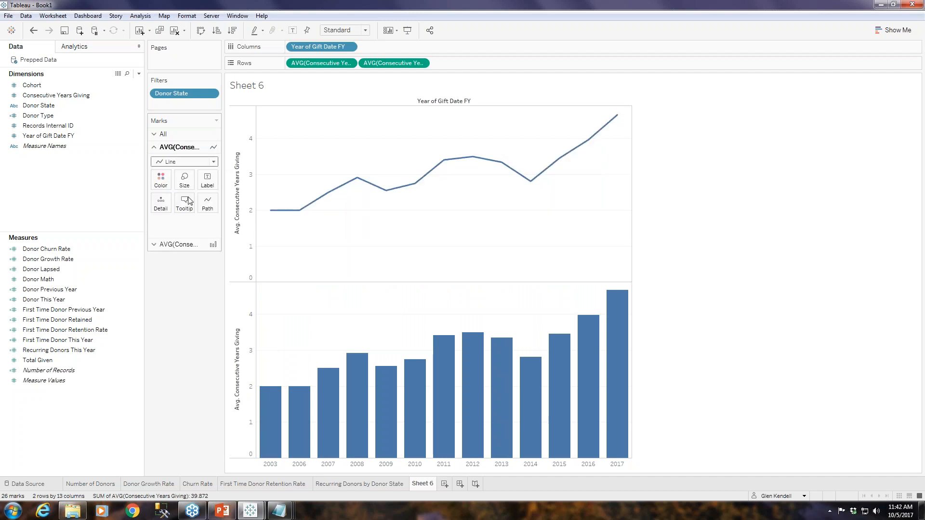
left_click(153, 245)
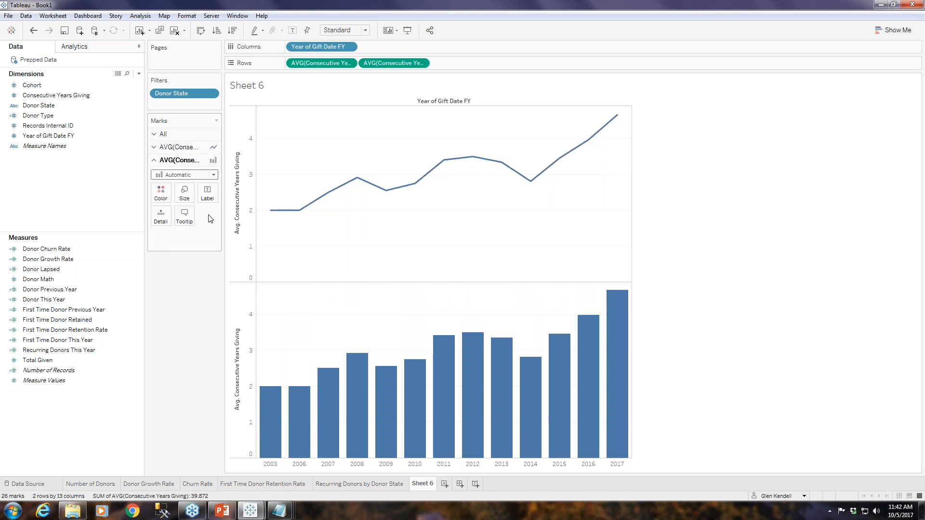
left_click(214, 176)
left_click(180, 239)
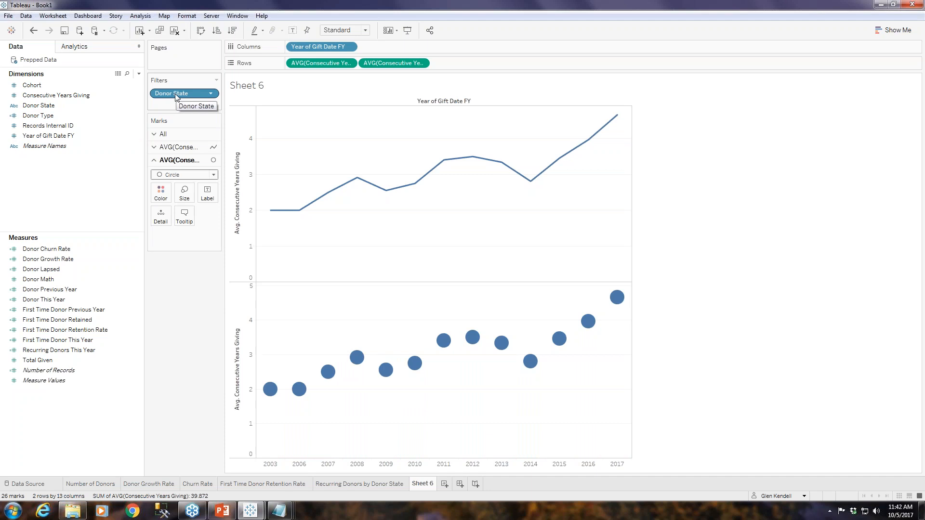
left_click_drag(175, 95, 161, 195)
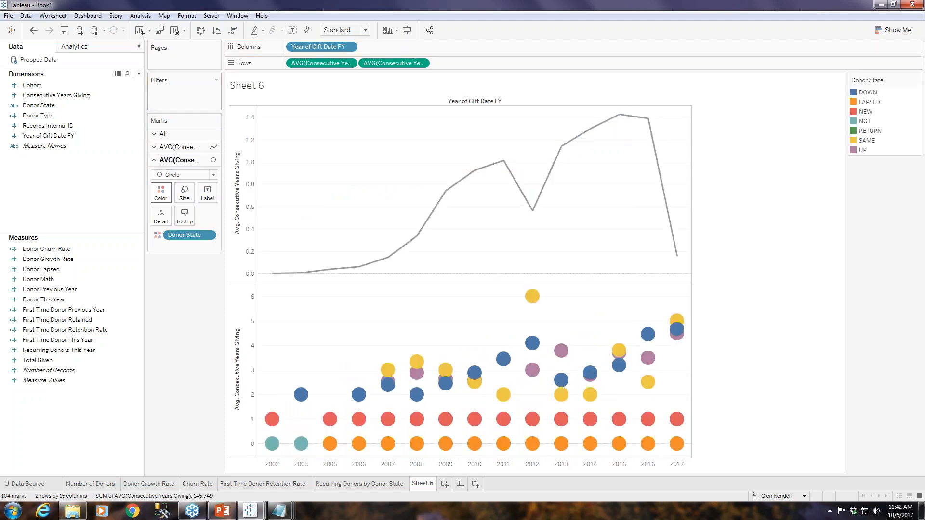
left_click(33, 30)
left_click_drag(176, 100, 166, 198)
left_click(33, 29)
Step: Colour the circle marks by Donor State and assign Donor State to the path of the line marks
left_click_drag(41, 105, 166, 194)
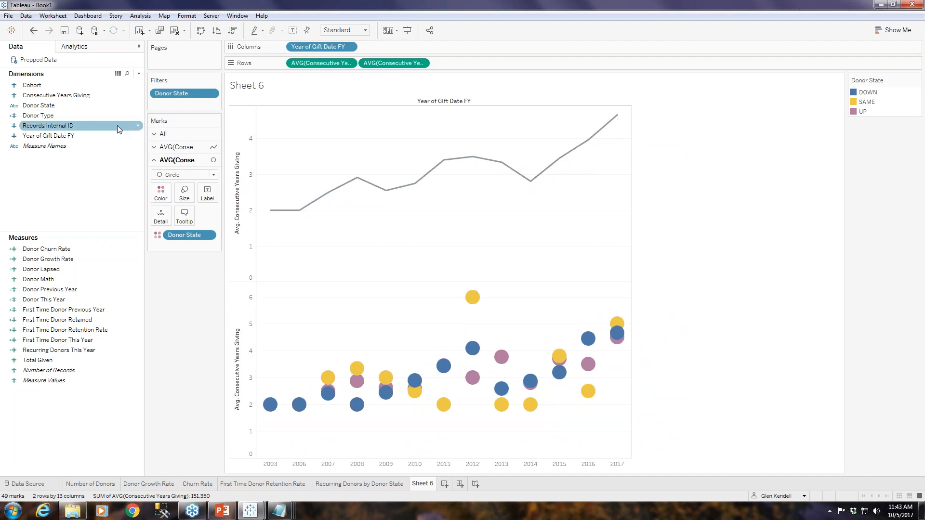
left_click(179, 147)
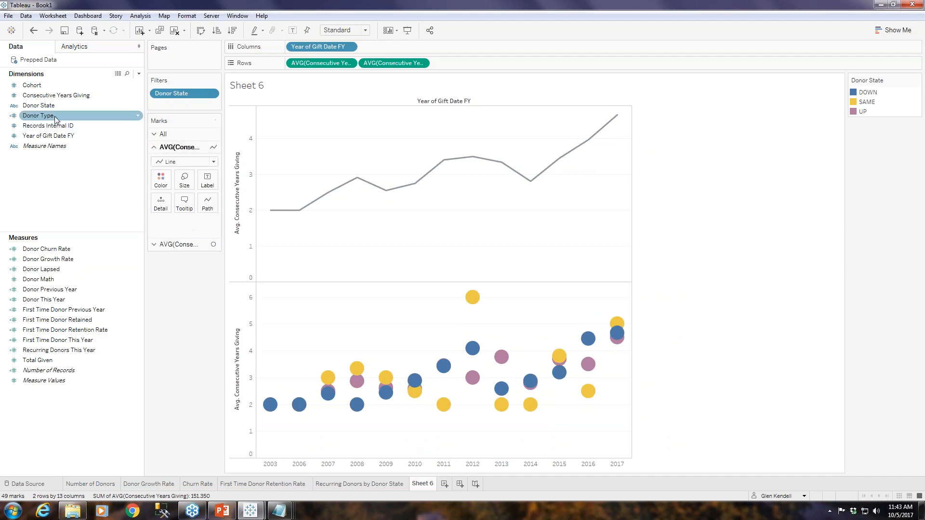
left_click(53, 105)
left_click_drag(53, 106, 207, 207)
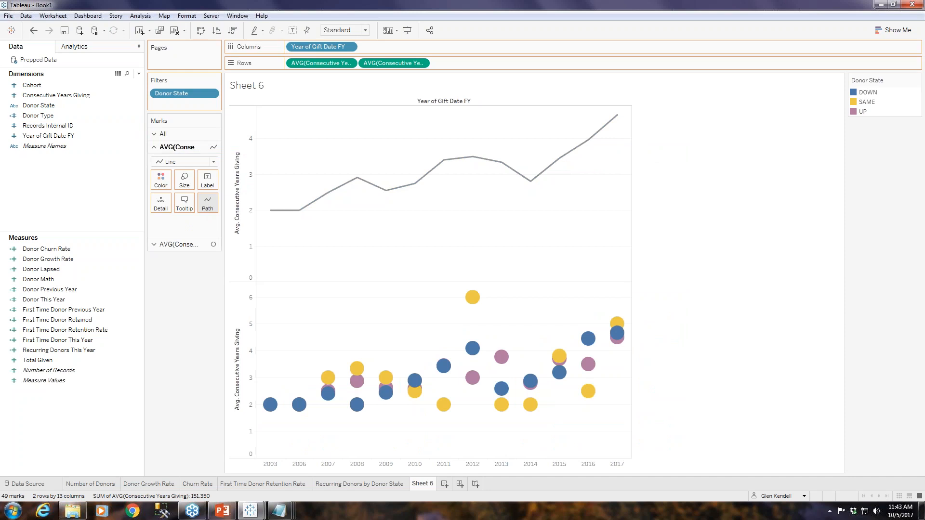
Step: Overlay the two Consecutive Years Giving averages on a dual axis and inspect individual donor state circles across the fiscal years
left_click(421, 64)
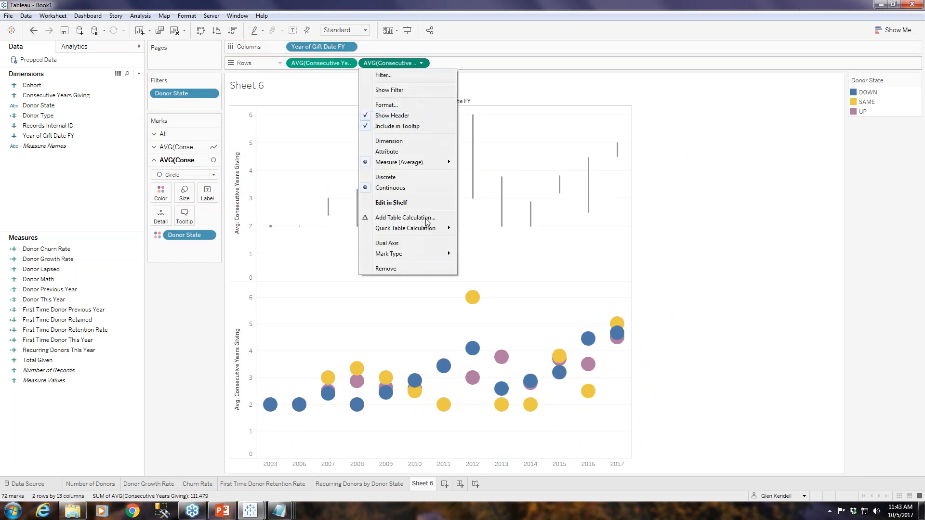
left_click(413, 242)
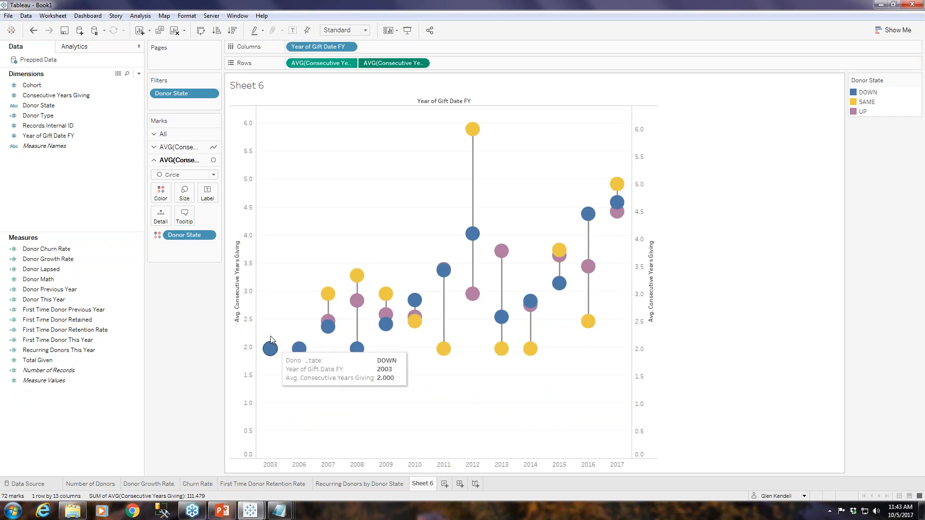
mouse_move(321, 301)
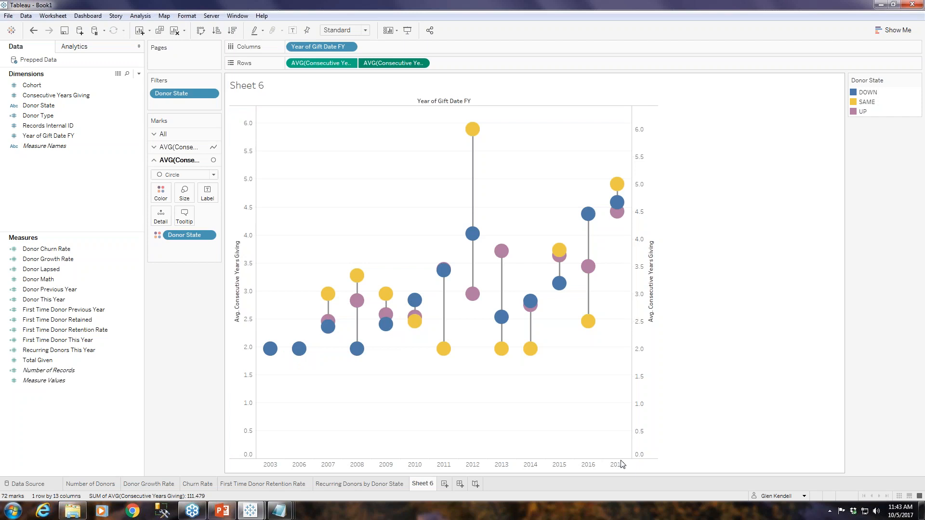
mouse_move(481, 128)
mouse_move(356, 275)
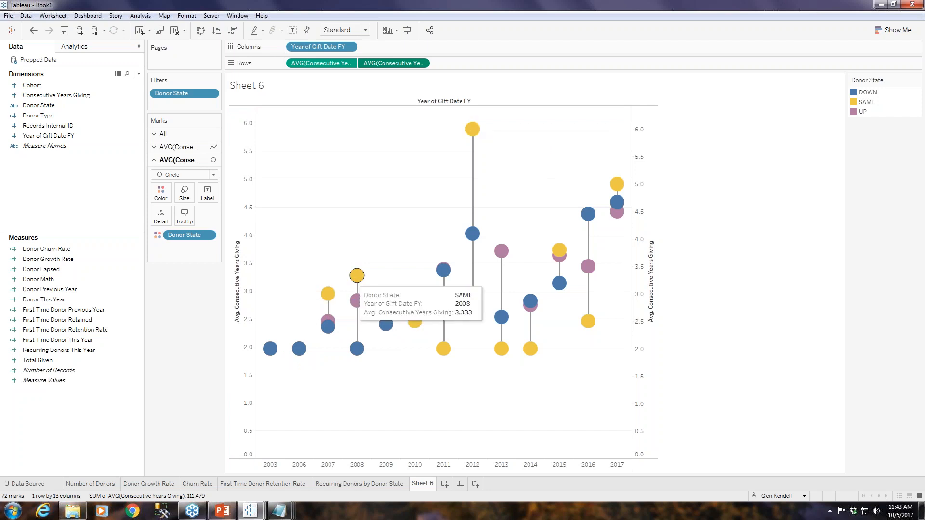
mouse_move(444, 270)
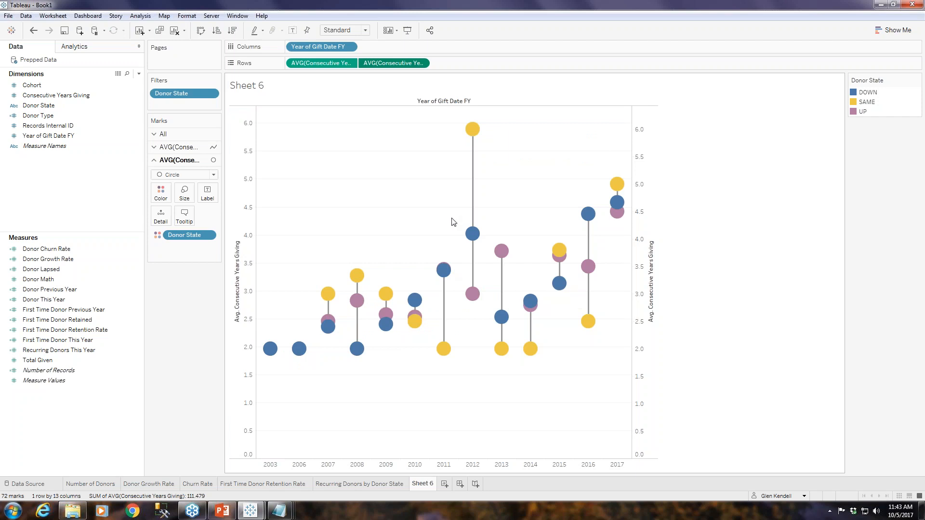
Step: Rename Sheet 6 as Average Consecutive Years Giving by Donor State
right_click(425, 479)
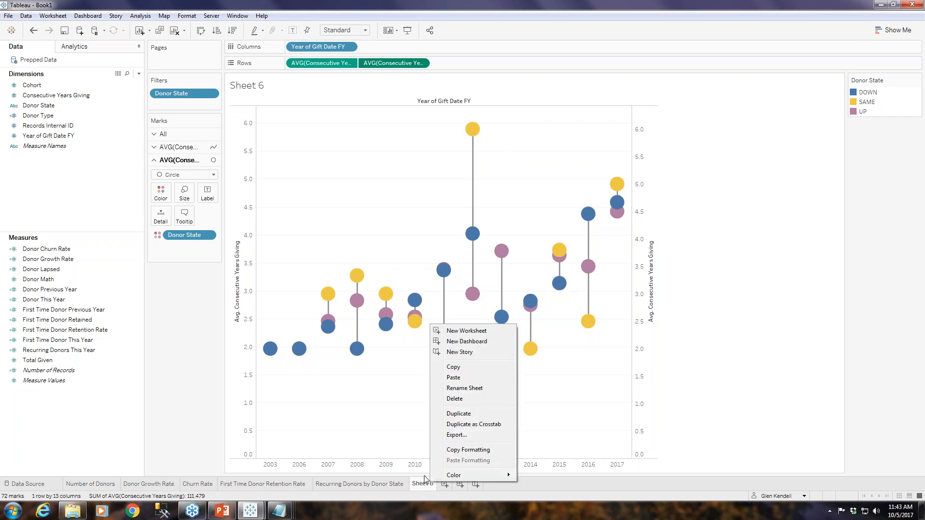
left_click(480, 389)
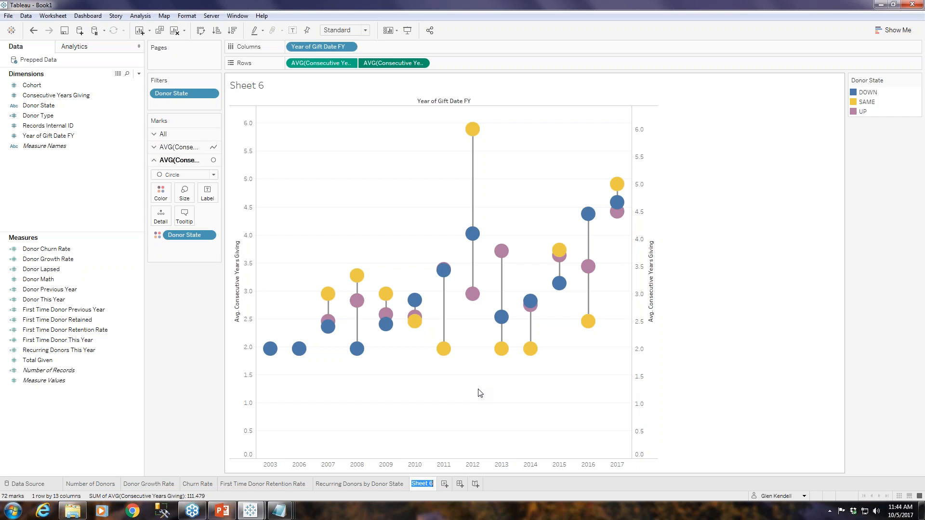
type("Average")
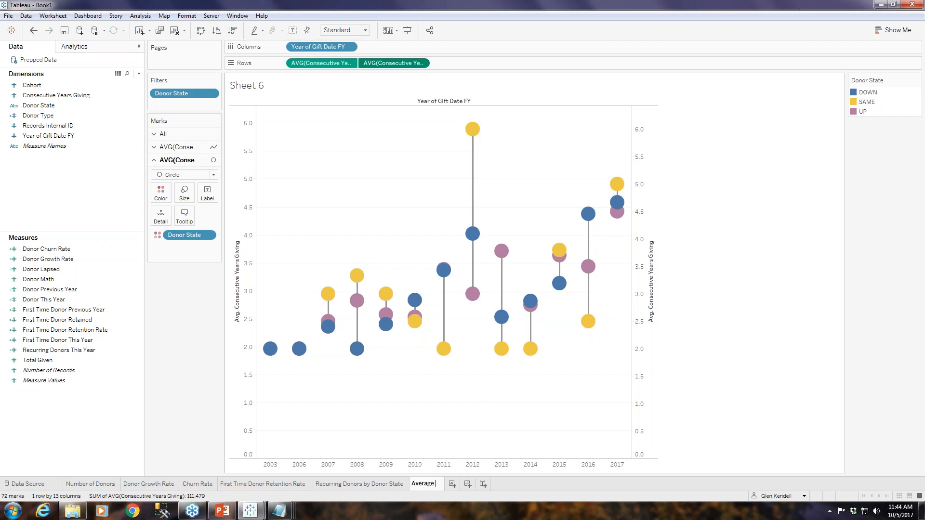
type(" Consecutive Years")
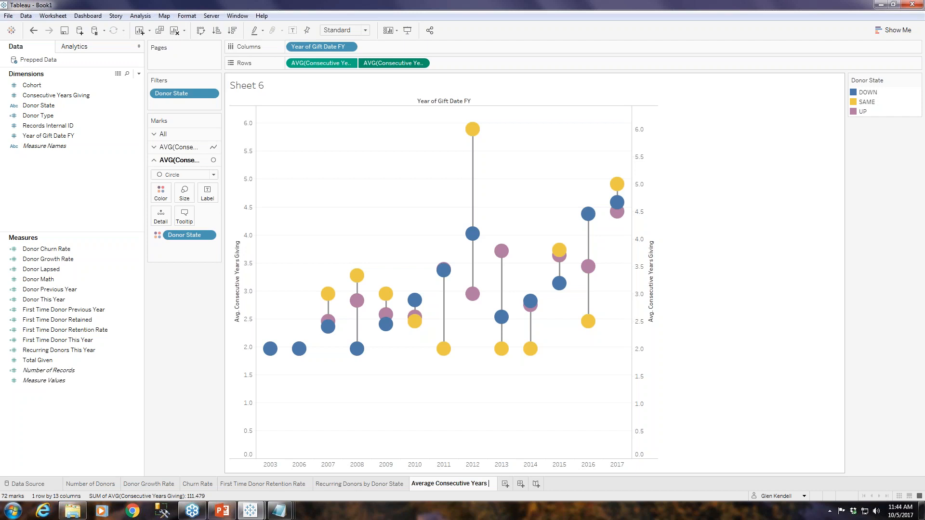
type("Giving by Do")
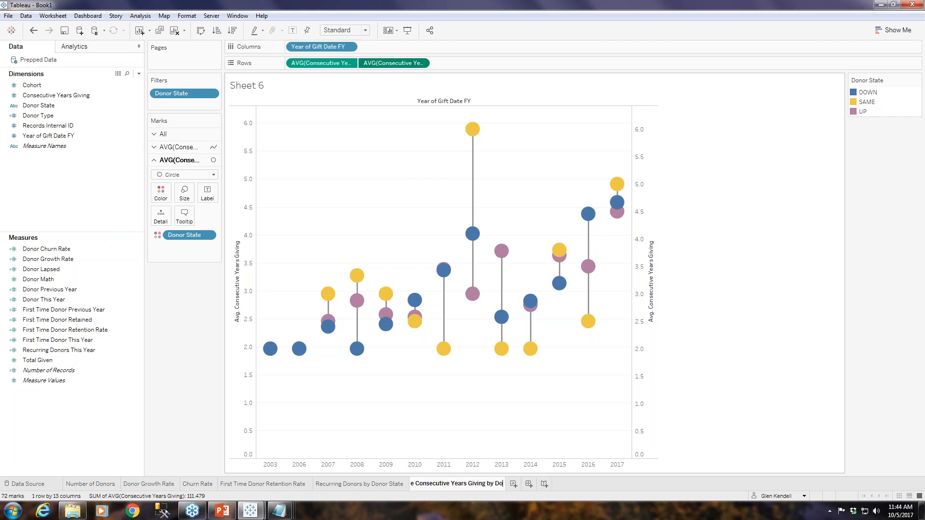
type("nor State")
key("Return")
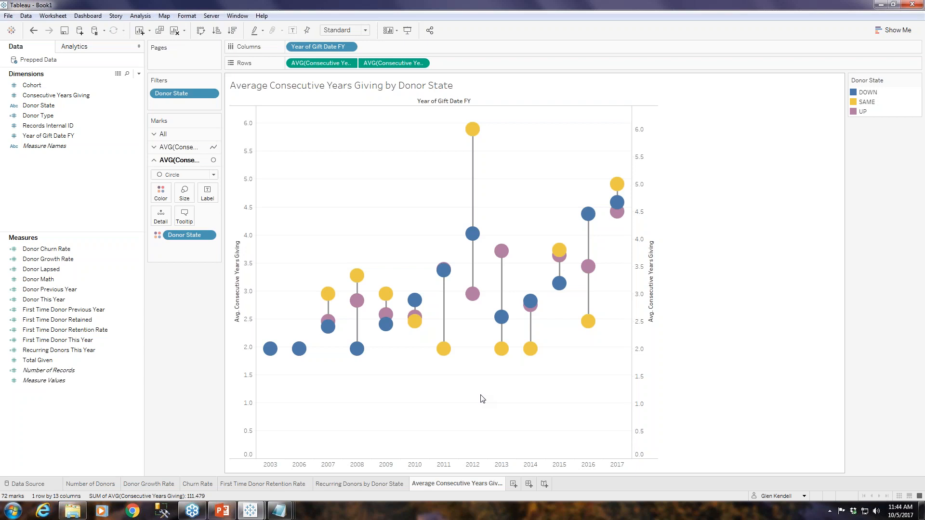
Step: Add a new worksheet and start a calculated field named Consecutive Years Giving Group
left_click(513, 485)
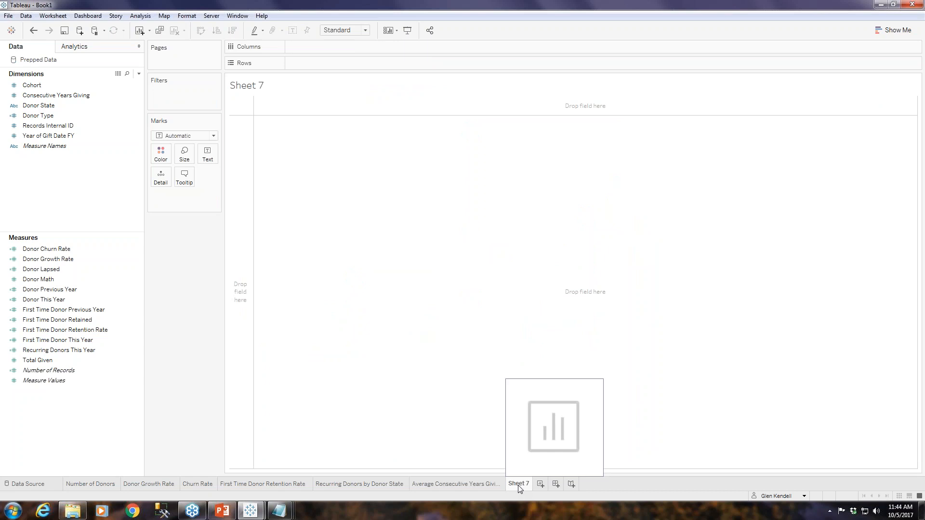
left_click(98, 99)
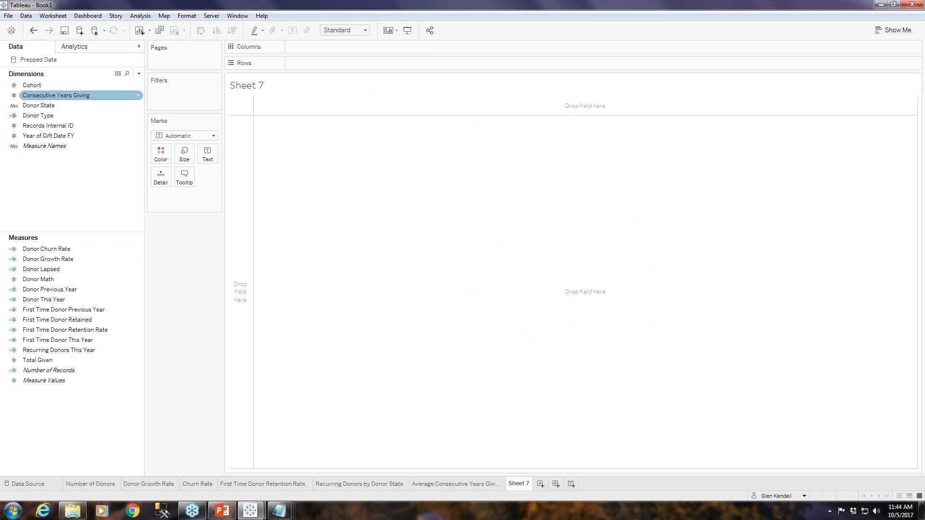
left_click(139, 73)
left_click(120, 82)
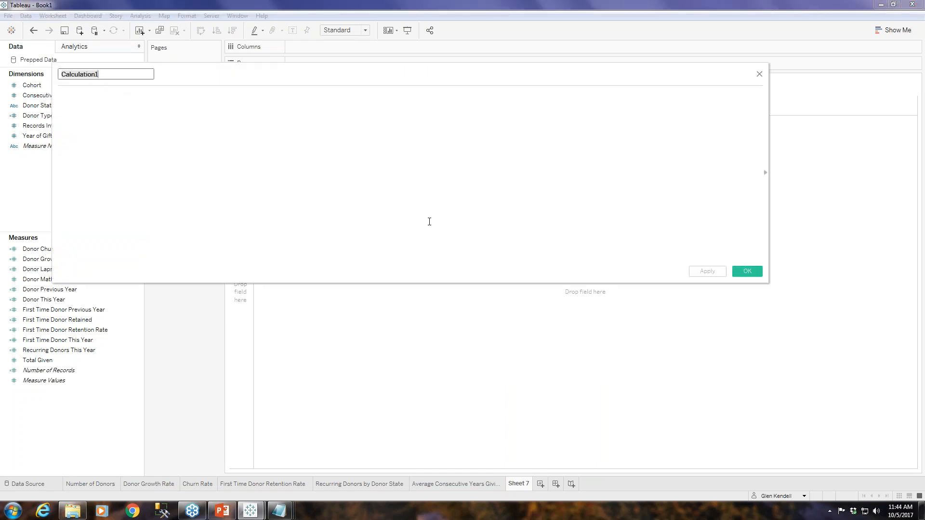
left_click(73, 514)
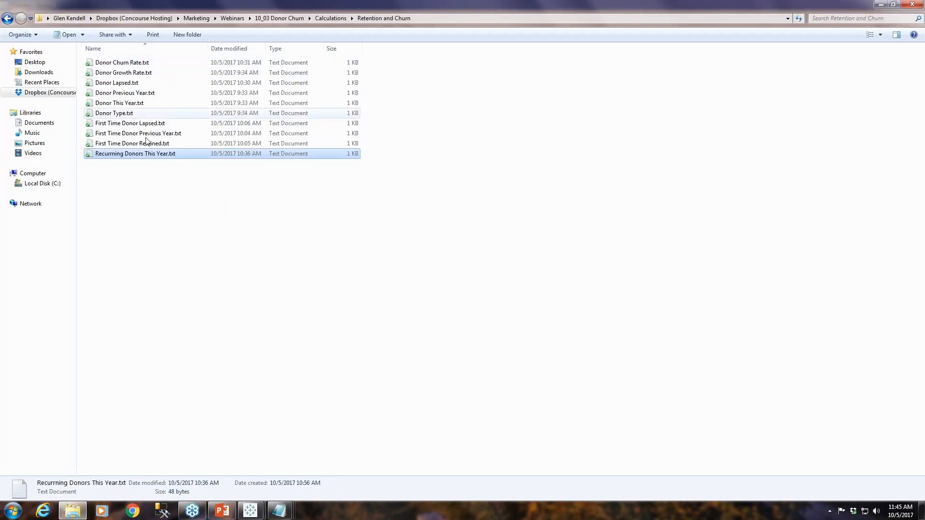
left_click(250, 511)
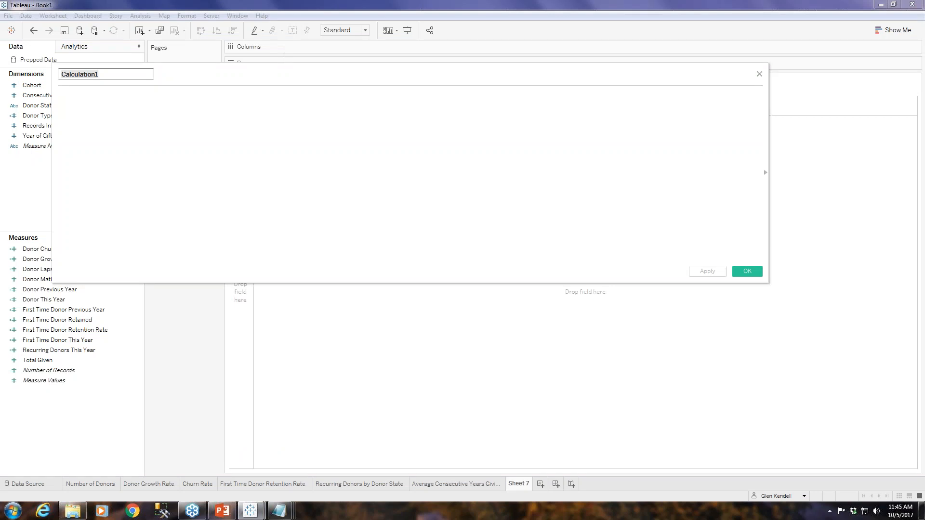
type("Consecuti")
key("BackSpace")
key("BackSpace")
type("tive Years Giving Group")
key("Tab")
Step: Begin the calculated field's formula with If [Consecutive Years Giving] < 3 THEN 1
type("If ")
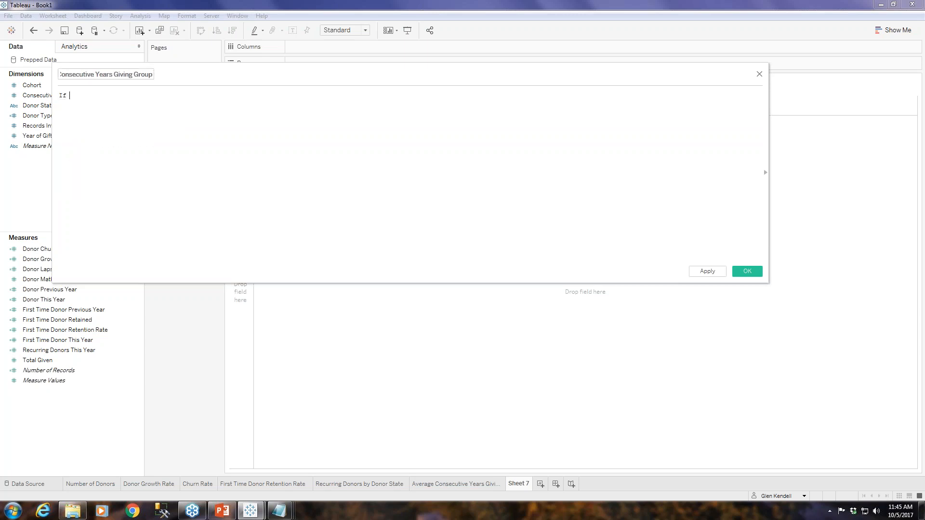
type("[]")
type("c")
key("Down")
key("Return")
type("> 1")
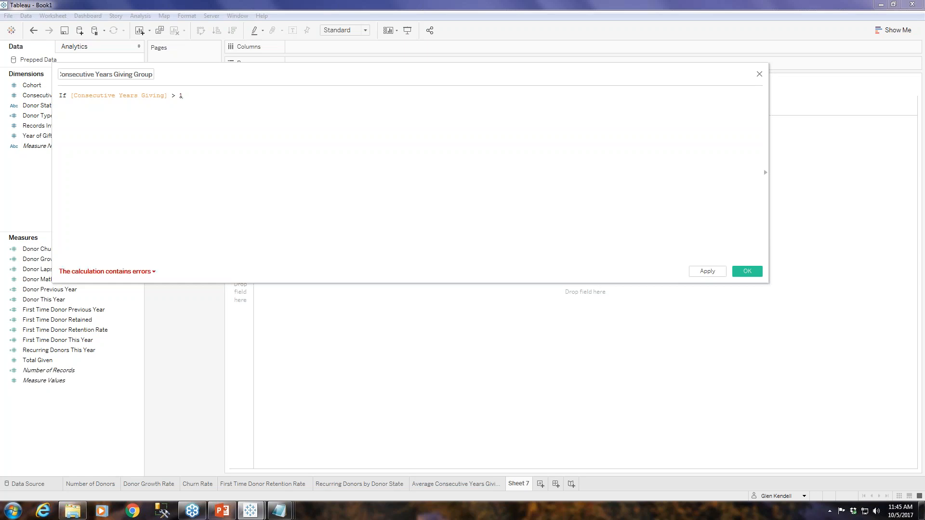
key("BackSpace")
key("BackSpace")
key("BackSpace")
type("< 2")
key("BackSpace")
type("3 THEN ")
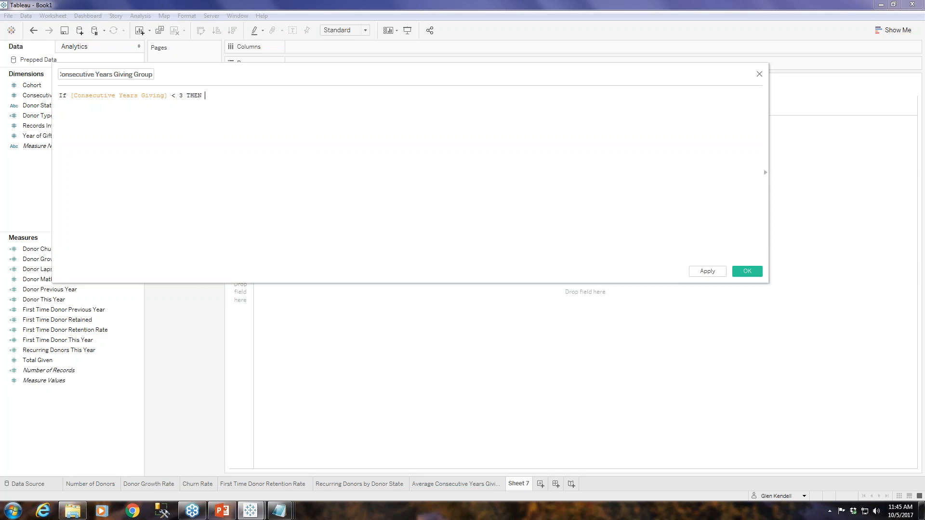
type("1")
Step: Add the branch ELSEIF [Consecutive Years Giving] > 2 AND [Consecutive Years Giving] < 5 THEN 2 to the formula
type("ELSE ")
type("IF ")
type("[c")
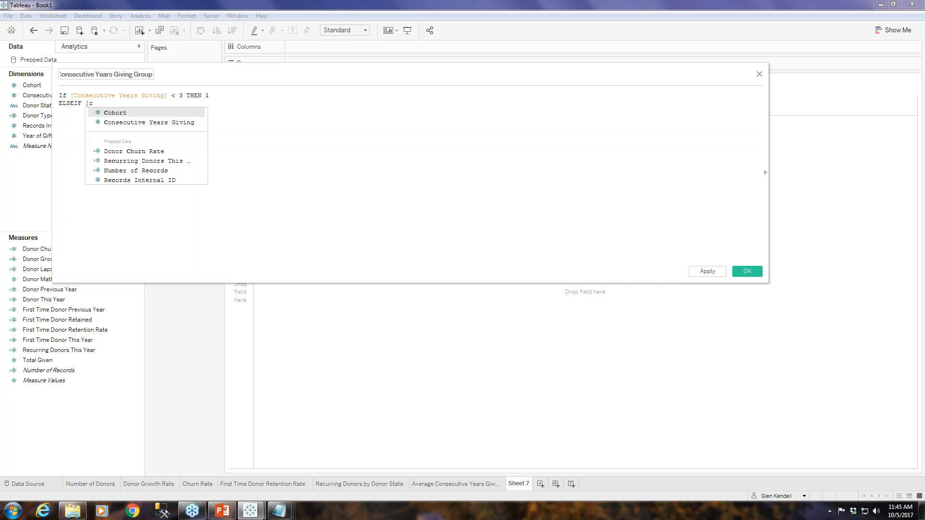
key("Down")
key("Return")
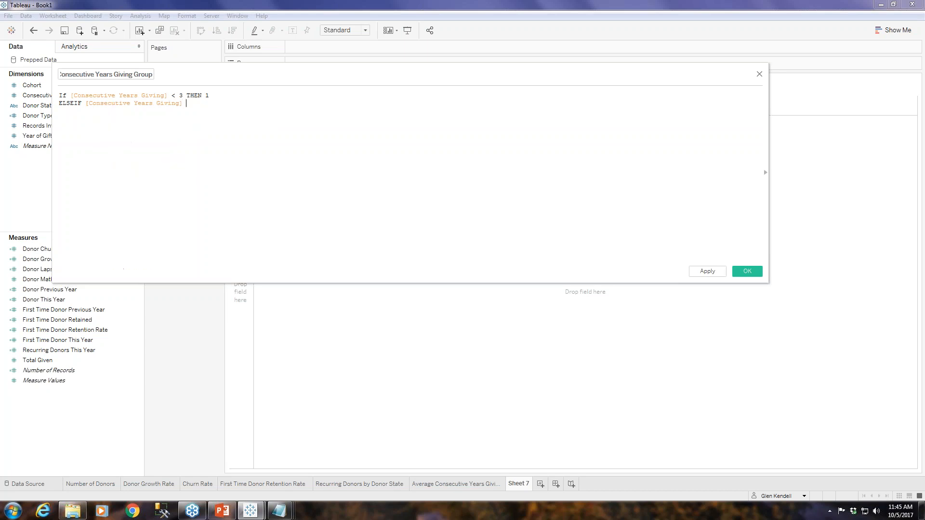
type("> 2 AND [con")
key("Return")
type("< 5 THEN ")
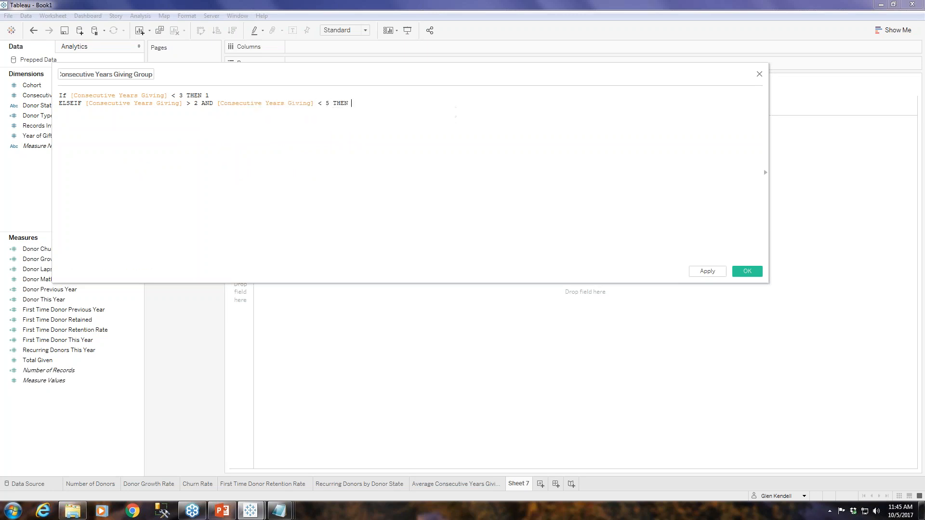
type("2 E")
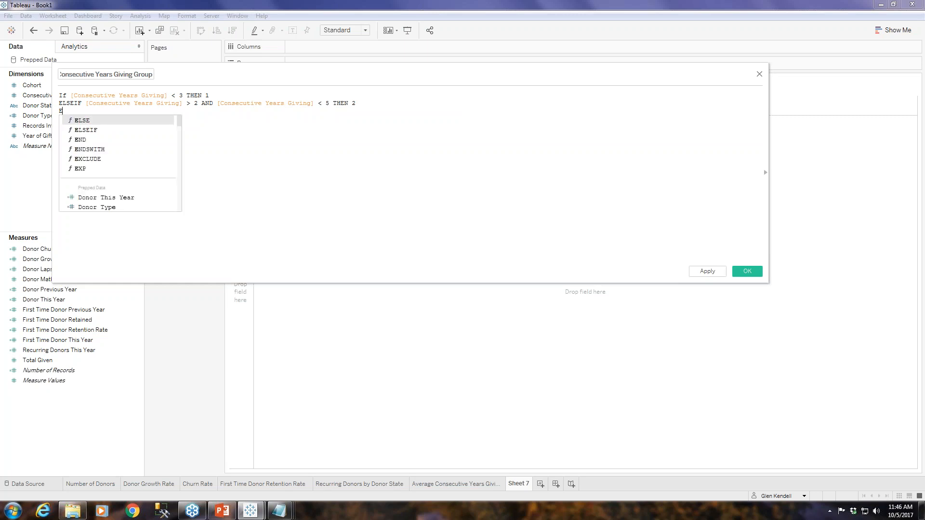
Step: End the formula with ELSE 0 END and replace the first branch's result with "1 - 2 years"
type("LSE")
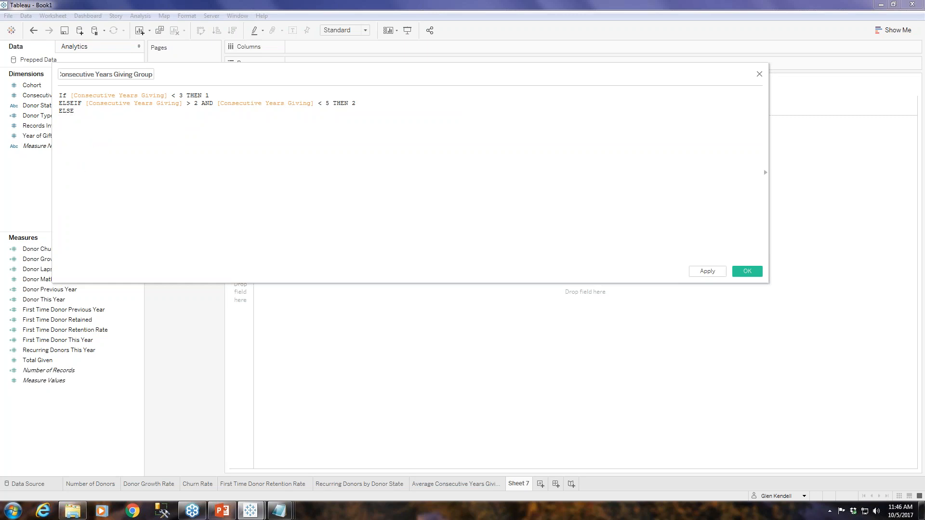
type(" 0 END")
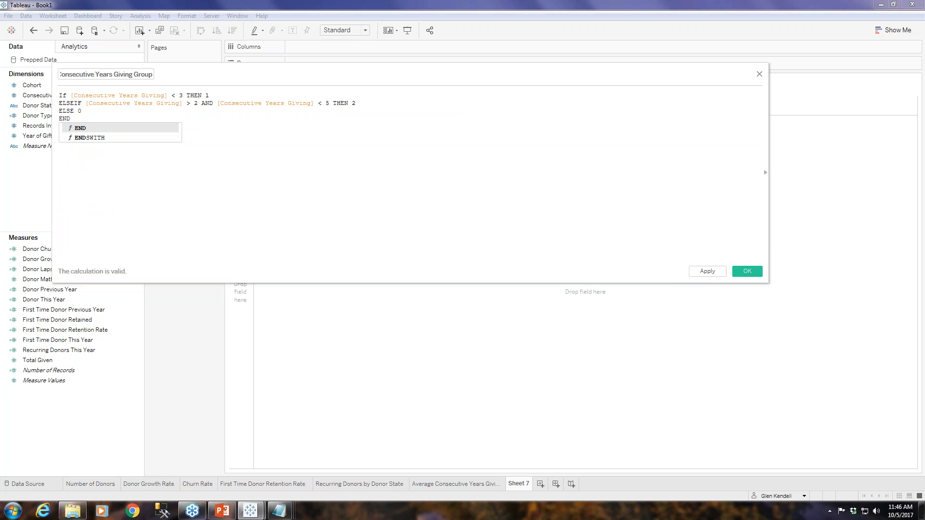
left_click(211, 95)
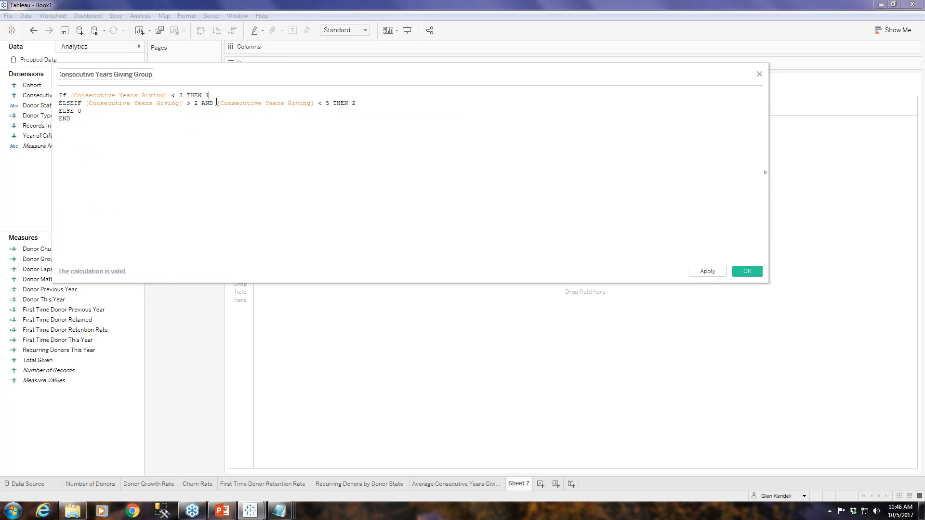
key("BackSpace")
type("\"")
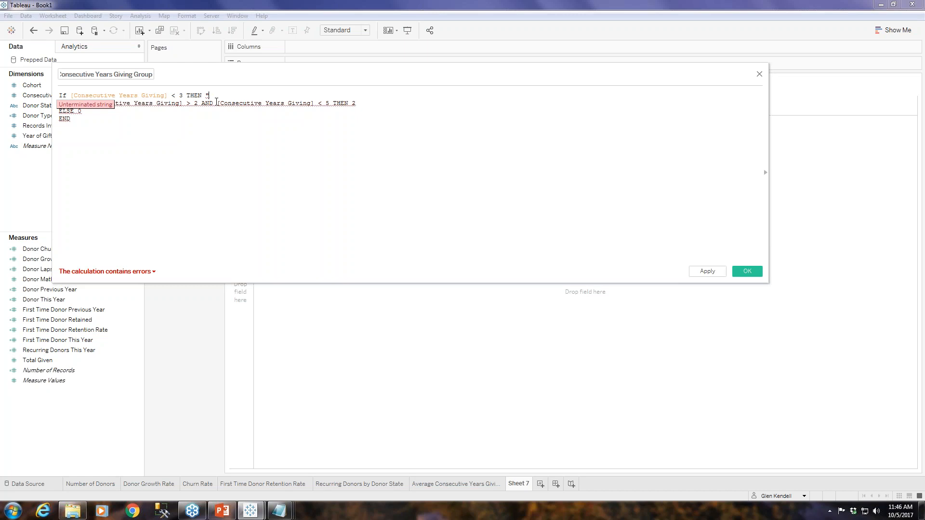
type("1 ")
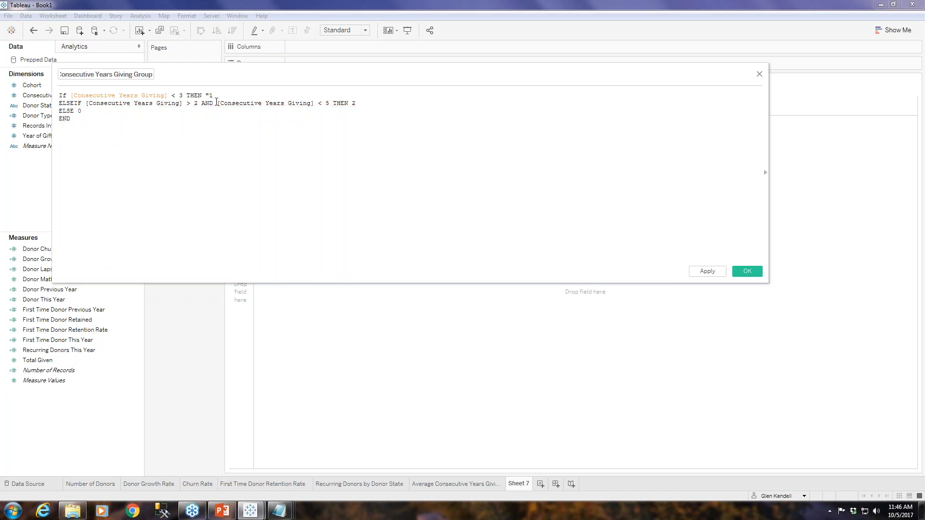
type("- 2 years\"")
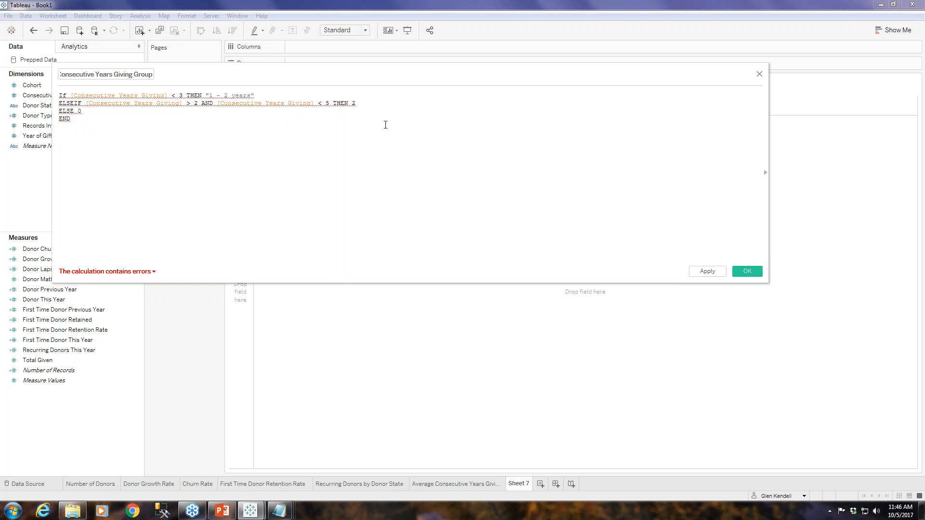
Step: Replace the ELSEIF result with "3 - 5 years" and the ELSE result with "more than 5 years"
key("BackSpace")
type("\"")
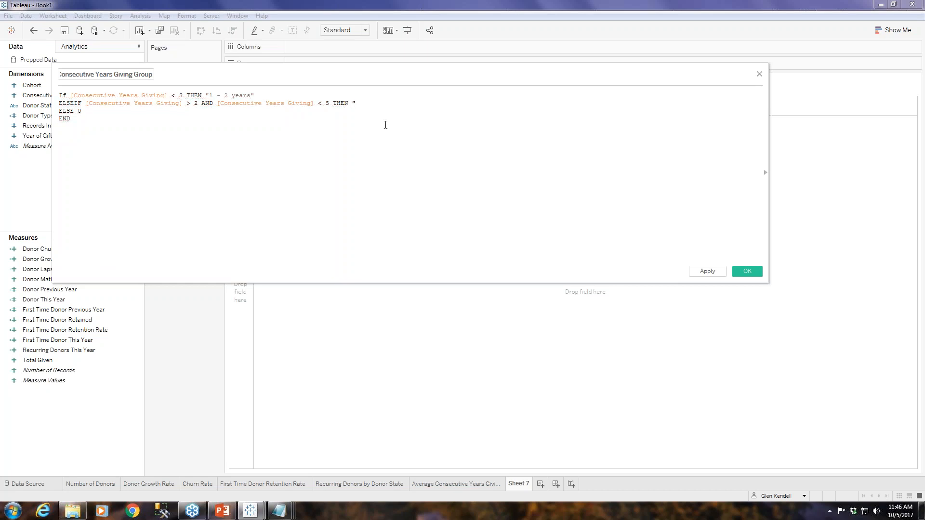
type("3 - 5 years\"")
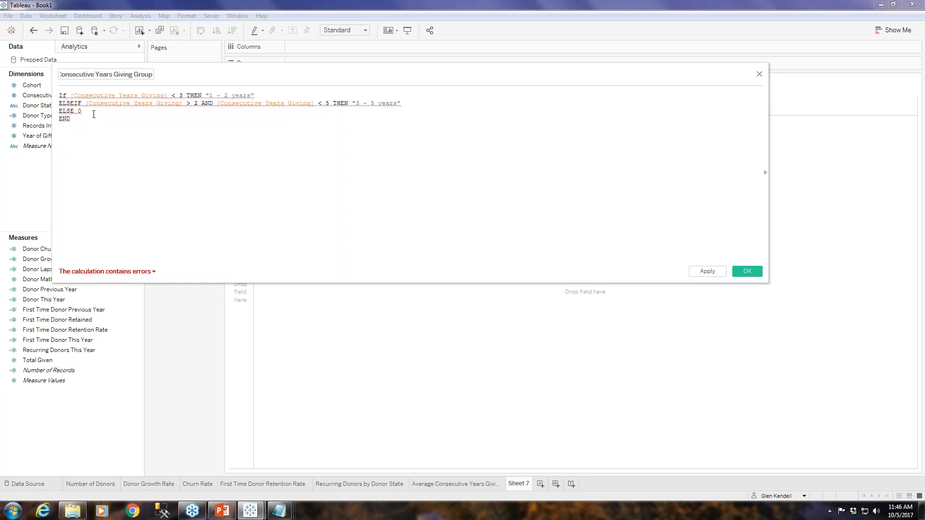
key("BackSpace")
type("\"")
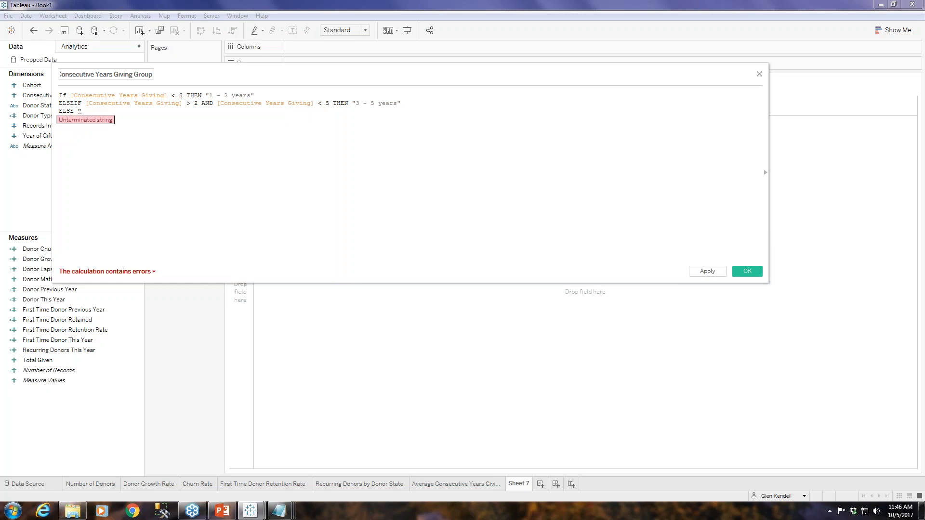
type("5")
key("BackSpace")
key("BackSpace")
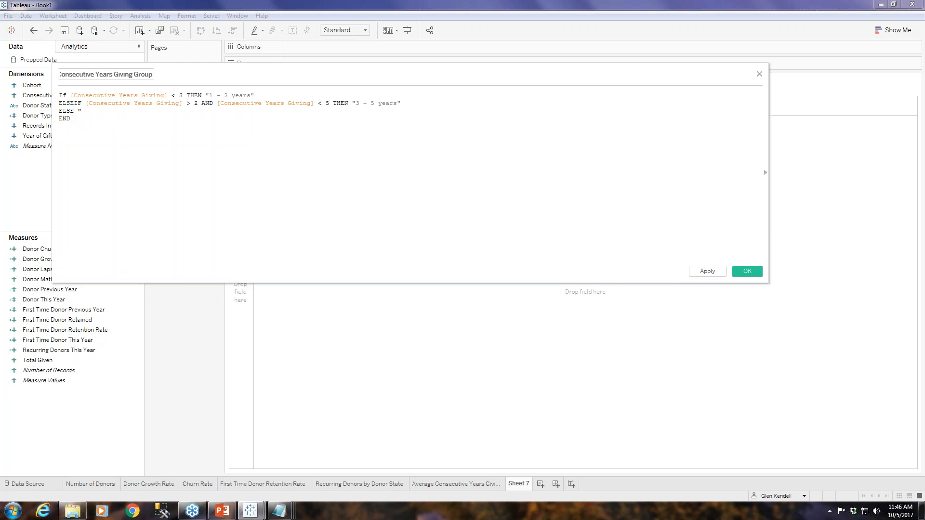
type("more than 5 years\"")
Step: Change the ELSEIF branch's upper limit to < 6 and save the calculated field
left_click(328, 103)
key("BackSpace")
type("6")
left_click(747, 271)
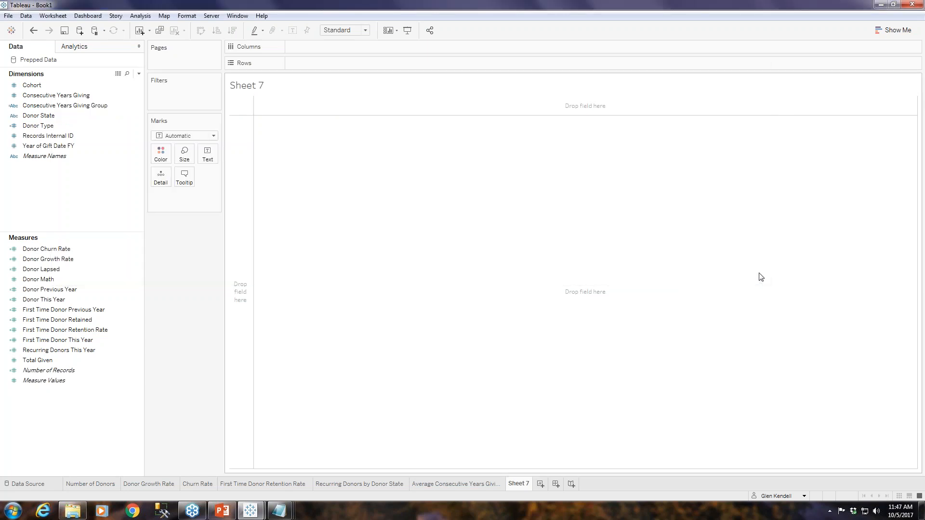
Step: Chart Total Given by year, with Year of Gift Date FY as columns and SUM(Total Given) as rows
left_click(36, 361)
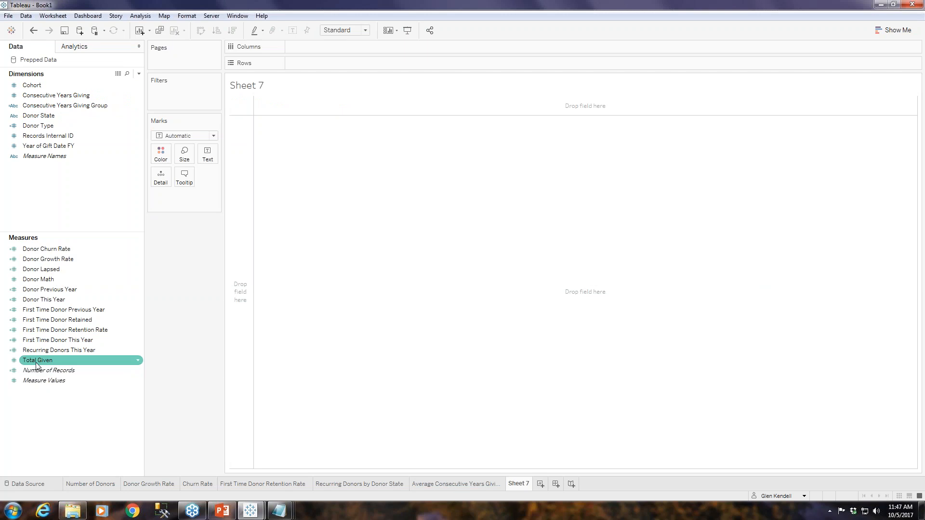
left_click_drag(53, 146, 334, 50)
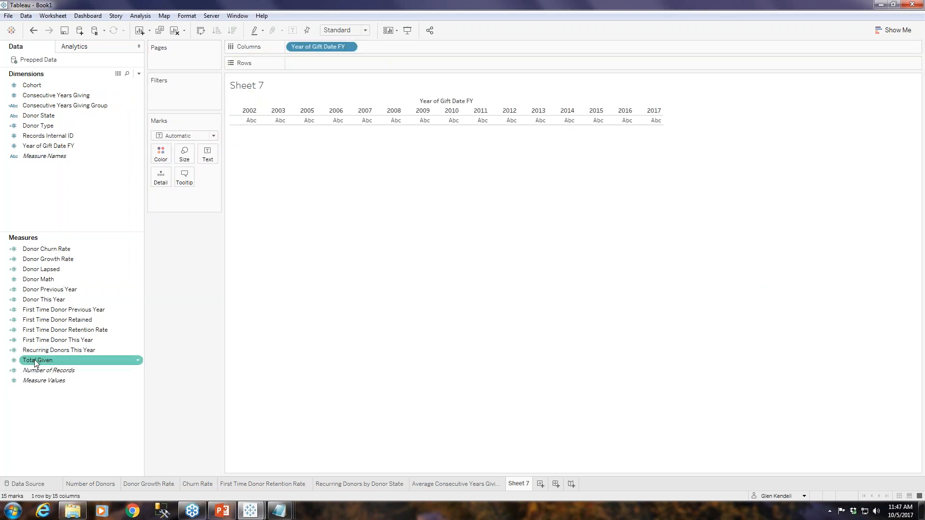
mouse_move(35, 362)
left_mouse_down()
mouse_move(338, 91)
mouse_move(333, 63)
left_mouse_up()
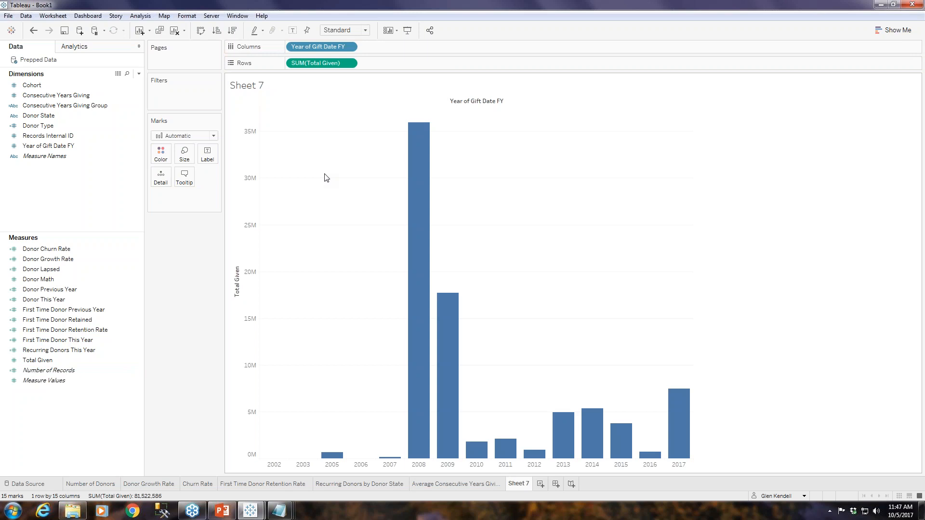
Step: Apply a Percent of Total quick table calculation to SUM(Total Given) in the rows
left_click(349, 64)
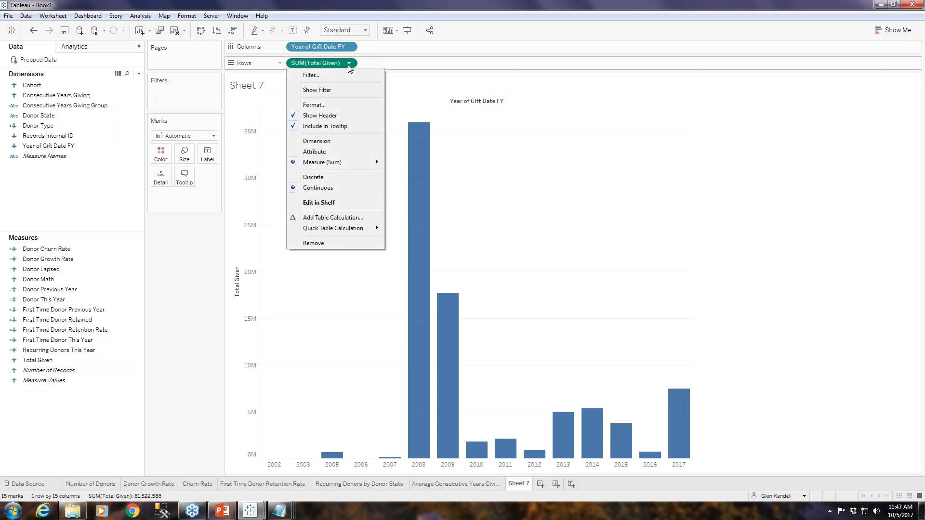
mouse_move(357, 228)
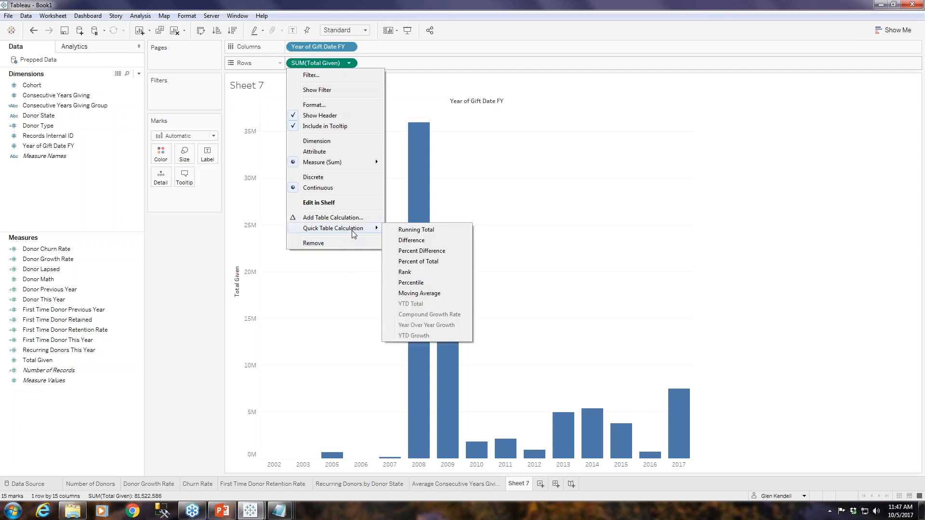
left_click(418, 261)
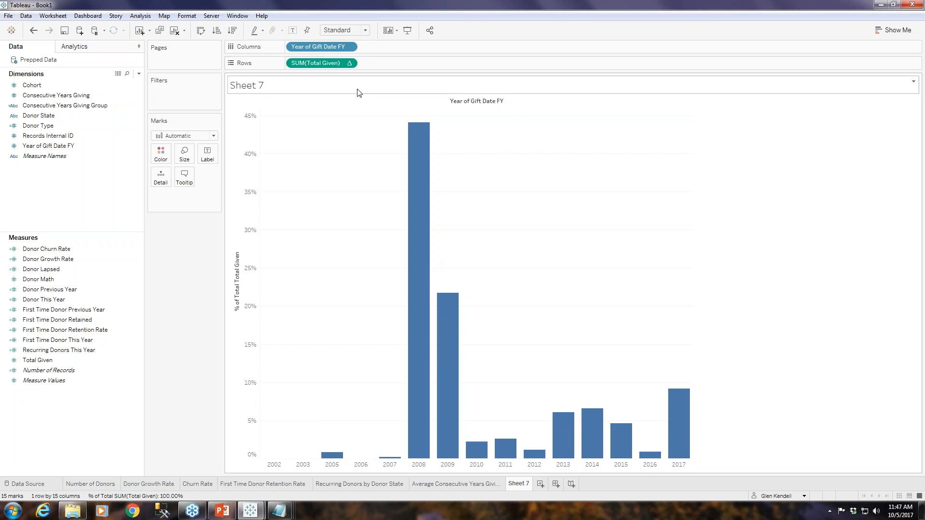
left_click(349, 63)
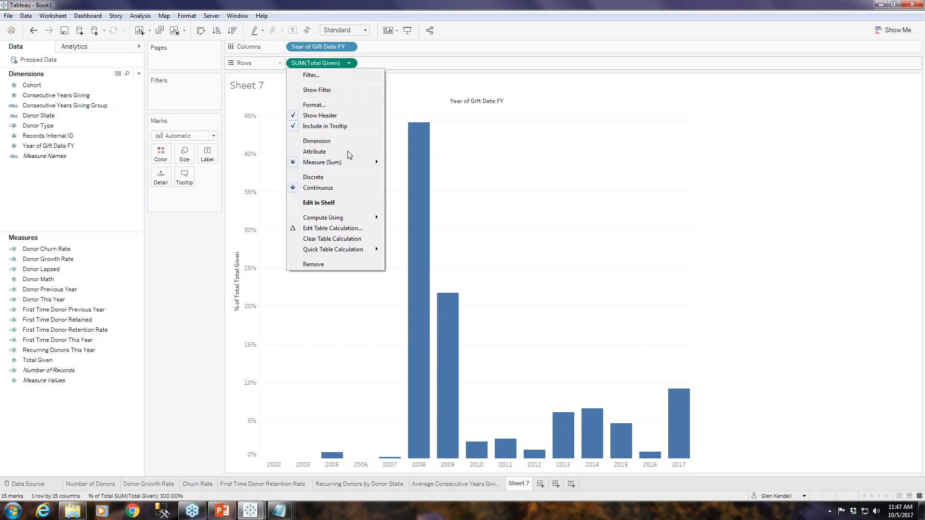
left_click(590, 182)
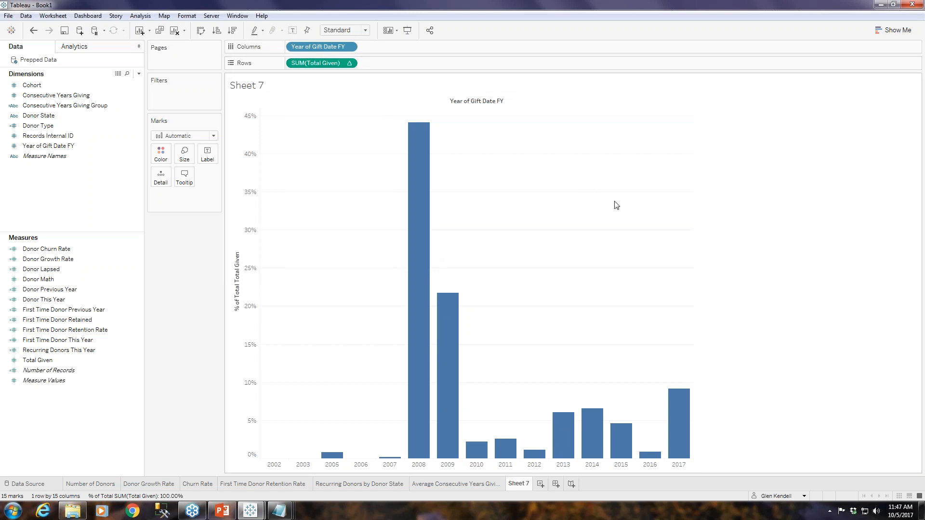
Step: Edit the Total Given table calculation to compute using Table (down)
mouse_move(420, 145)
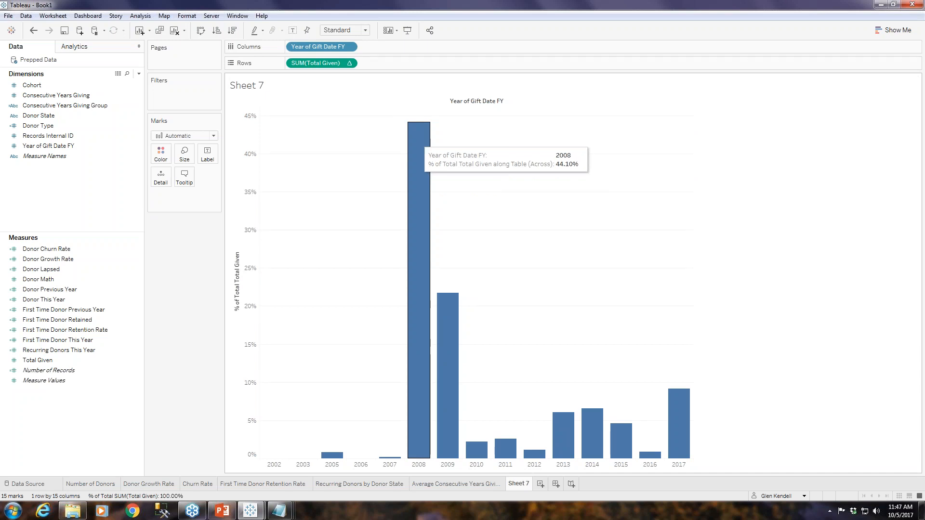
left_click(350, 63)
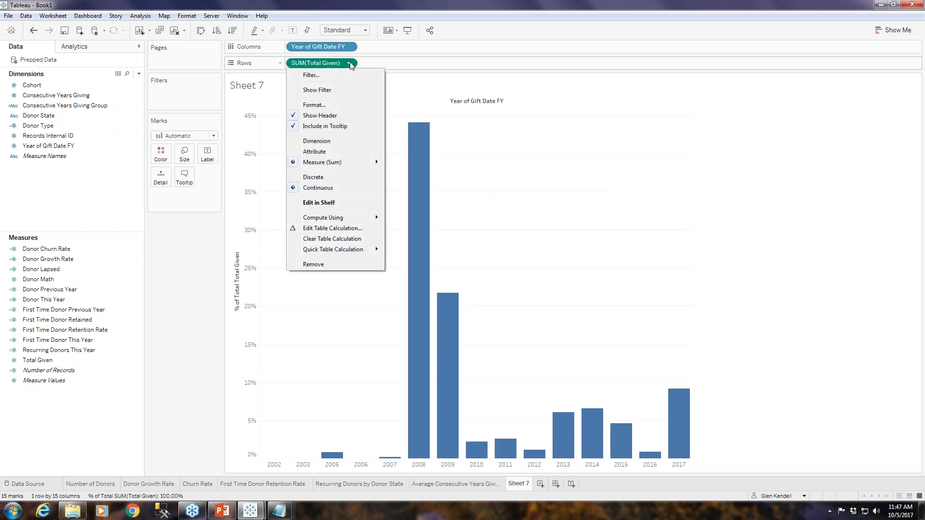
left_click(354, 230)
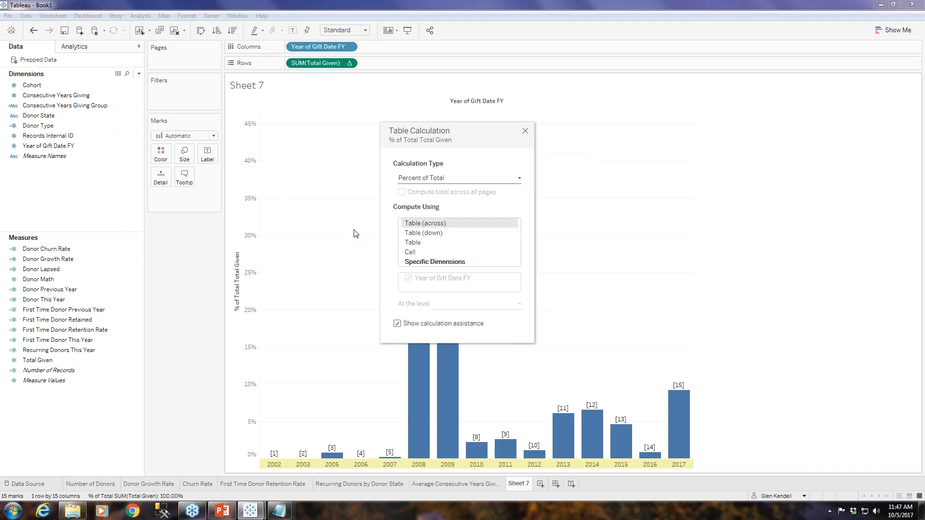
left_click(437, 235)
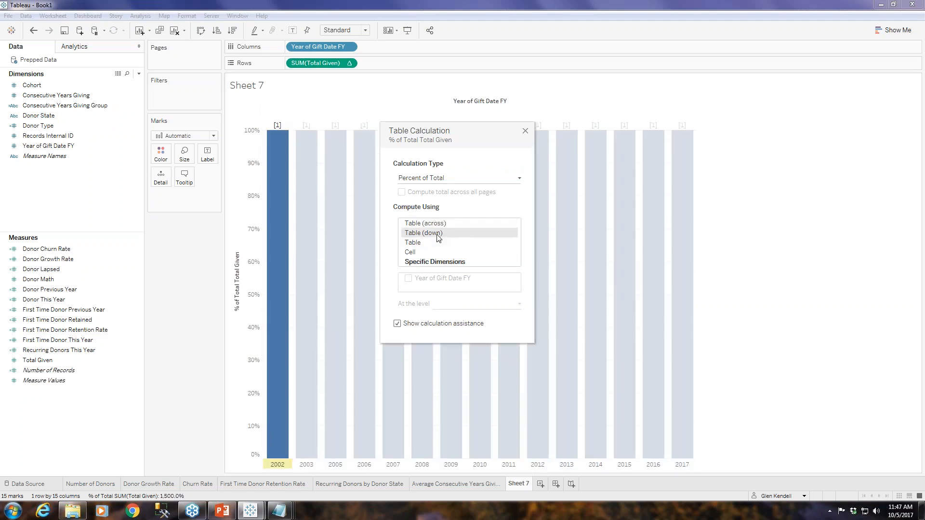
left_click(526, 131)
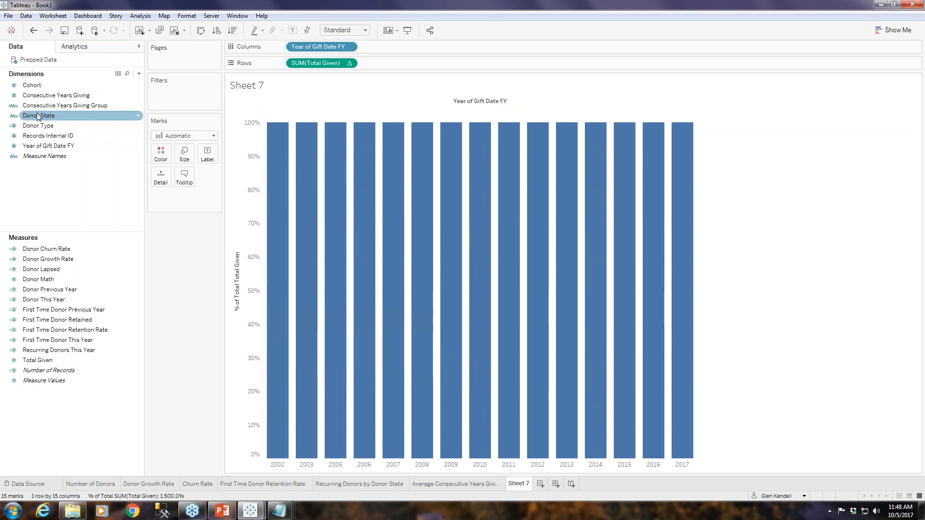
Step: Color the bars by Consecutive Years Giving Group and label them with the percent-of-total Total Given
left_click_drag(40, 109, 161, 156)
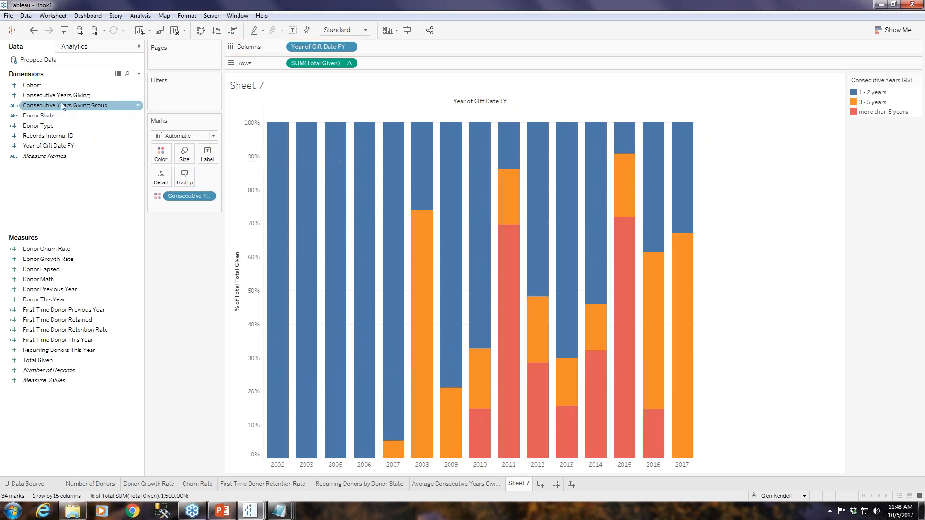
left_click_drag(62, 106, 207, 154)
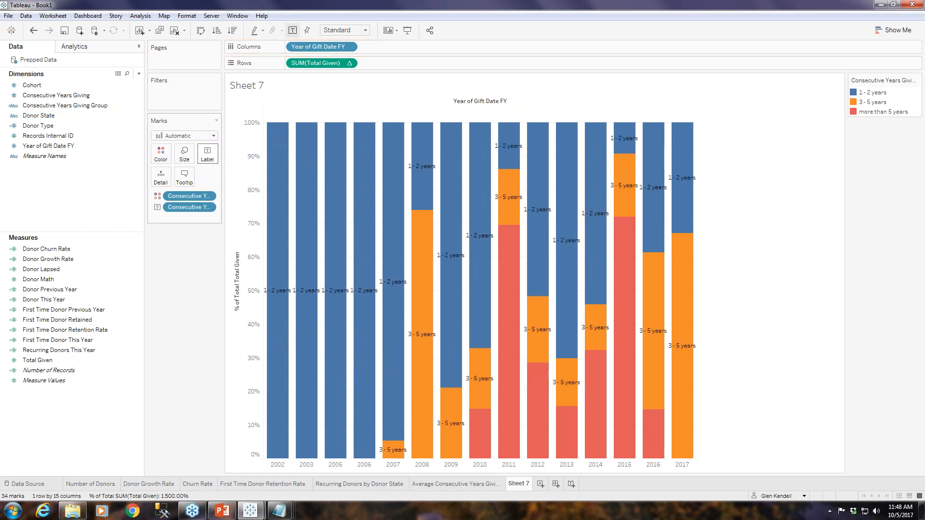
left_click(33, 31)
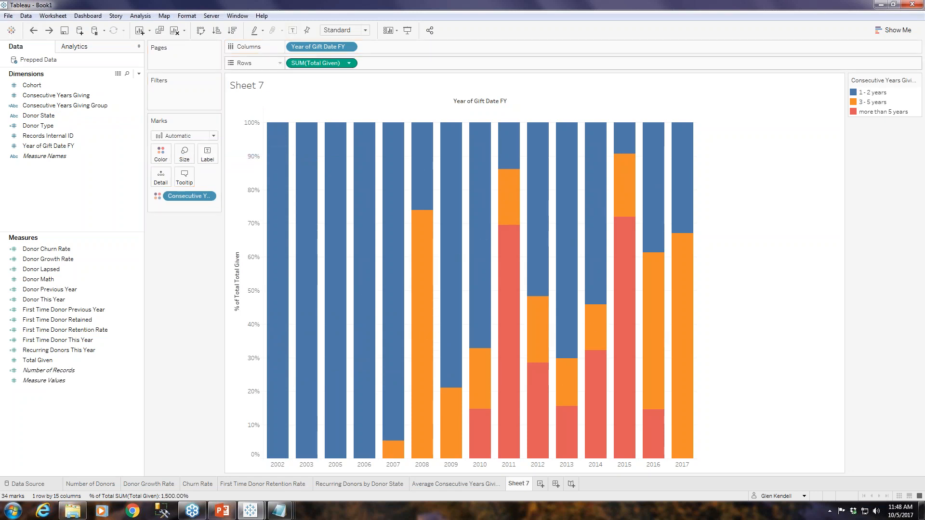
left_click_drag(318, 63, 207, 153)
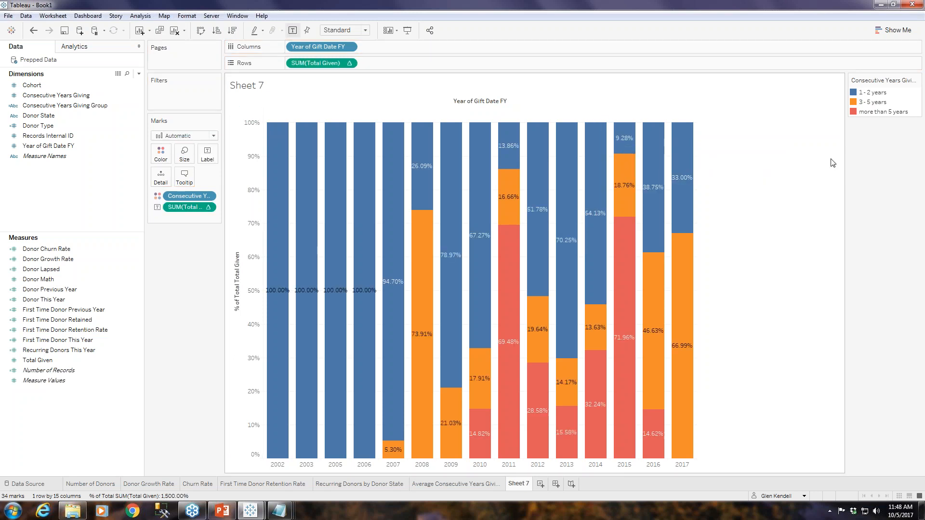
Step: Open the color settings for Consecutive Years Giving Group and choose the Superfishel Stone palette
left_click(160, 154)
left_click(193, 186)
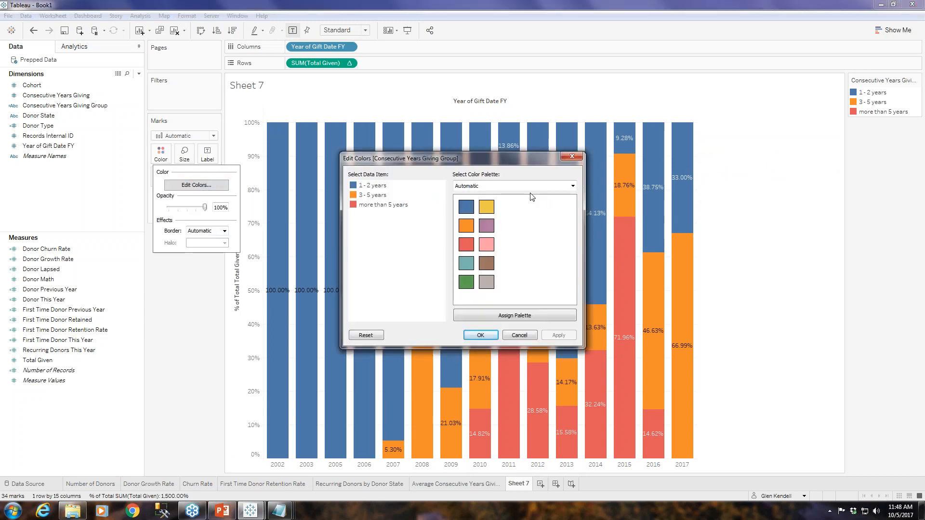
left_click(530, 187)
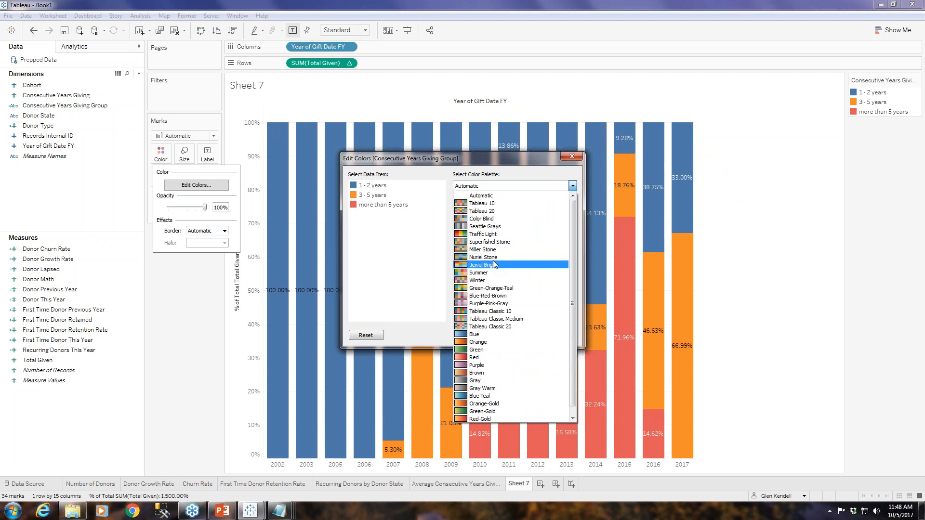
left_click(491, 242)
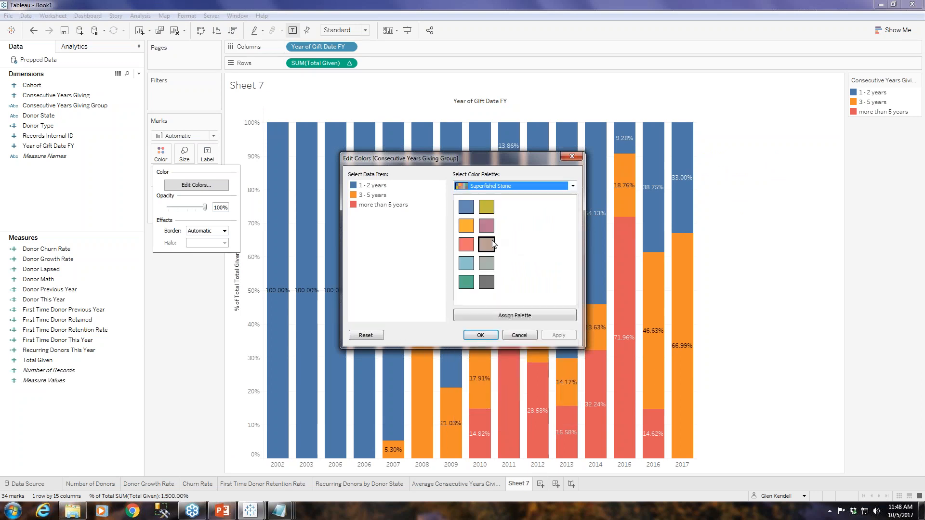
Step: Assign light blue to 1 - 2 years, blue to 3 - 5 years and tan to more than 5 years, and apply the colors
left_click(376, 186)
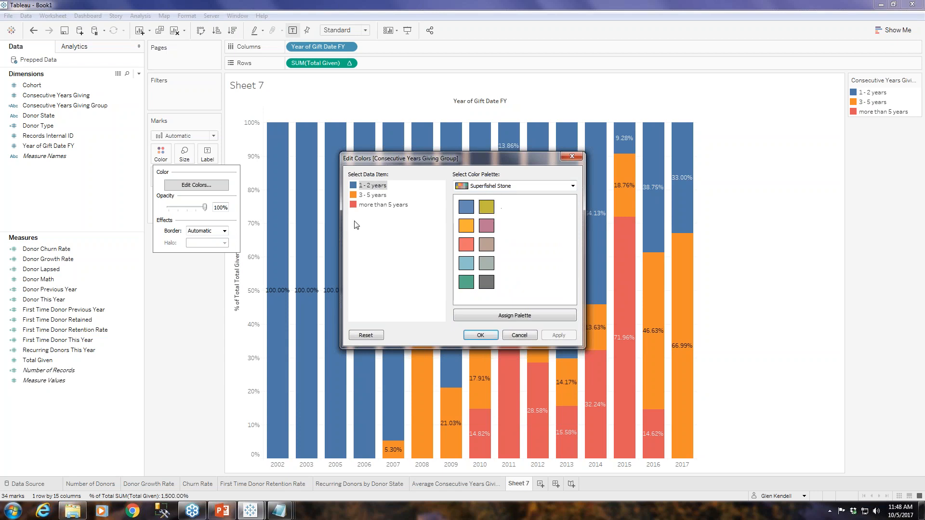
left_click(367, 196)
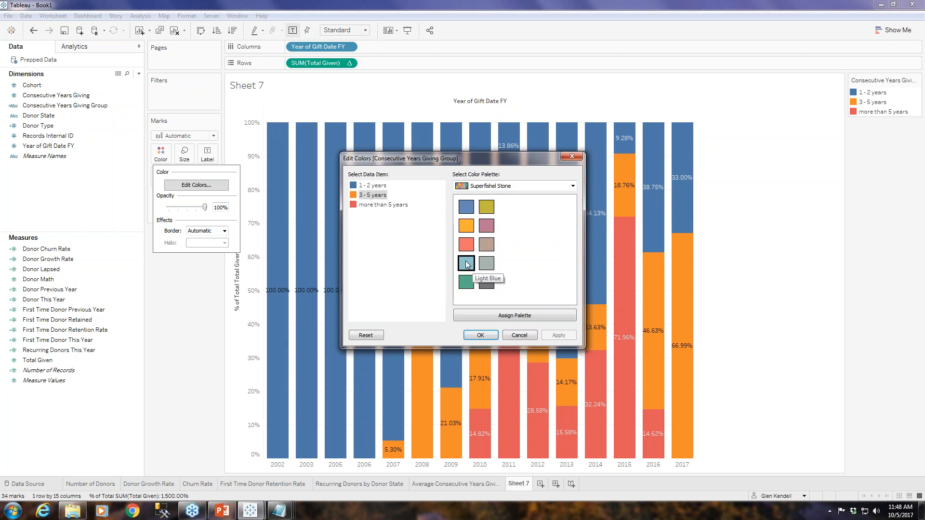
left_click(373, 185)
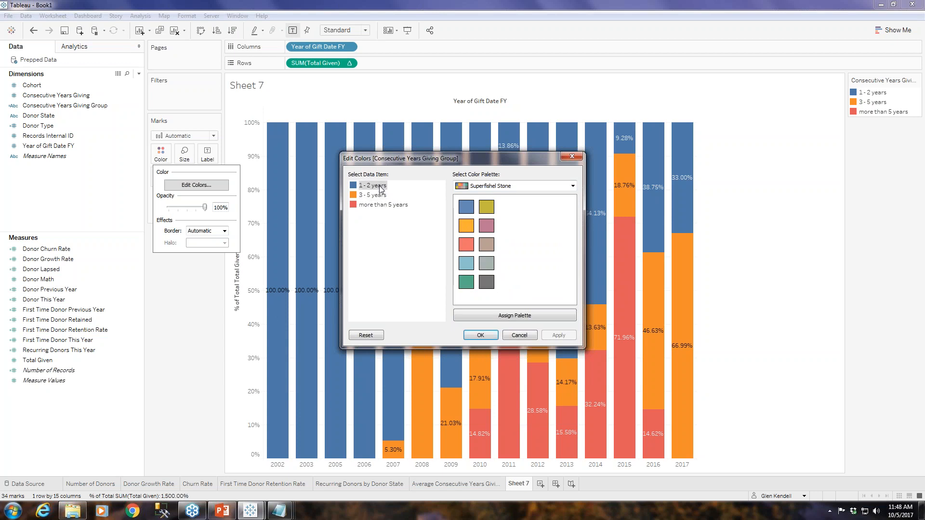
left_click(470, 266)
left_click(374, 195)
left_click(468, 208)
left_click(383, 204)
left_click(466, 282)
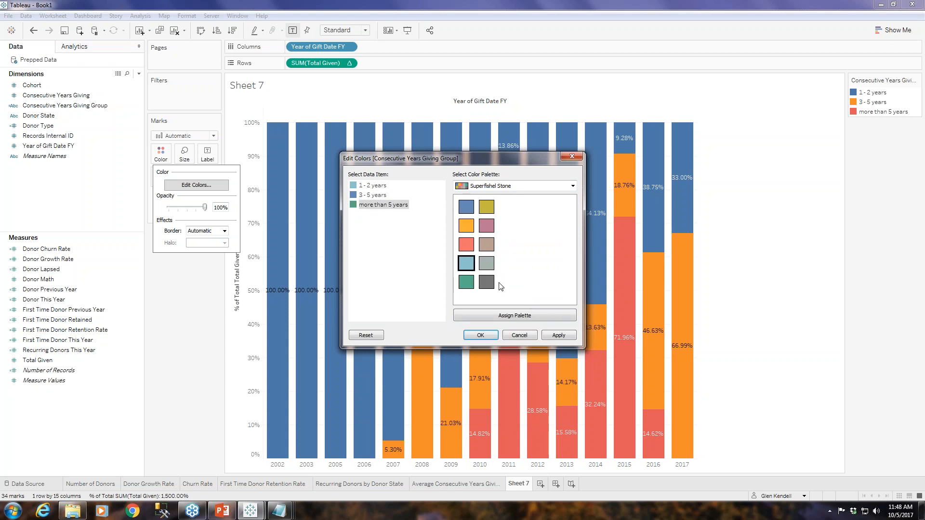
left_click(487, 244)
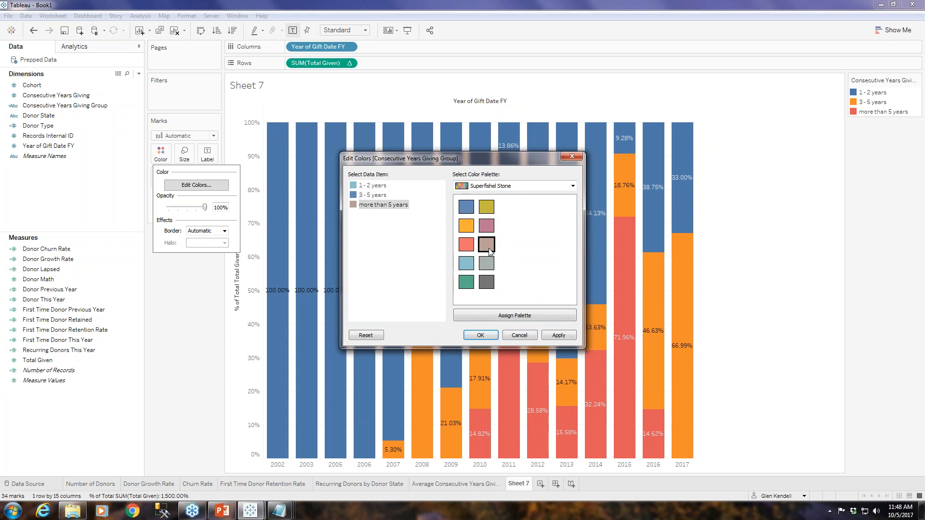
left_click(571, 338)
left_click(484, 339)
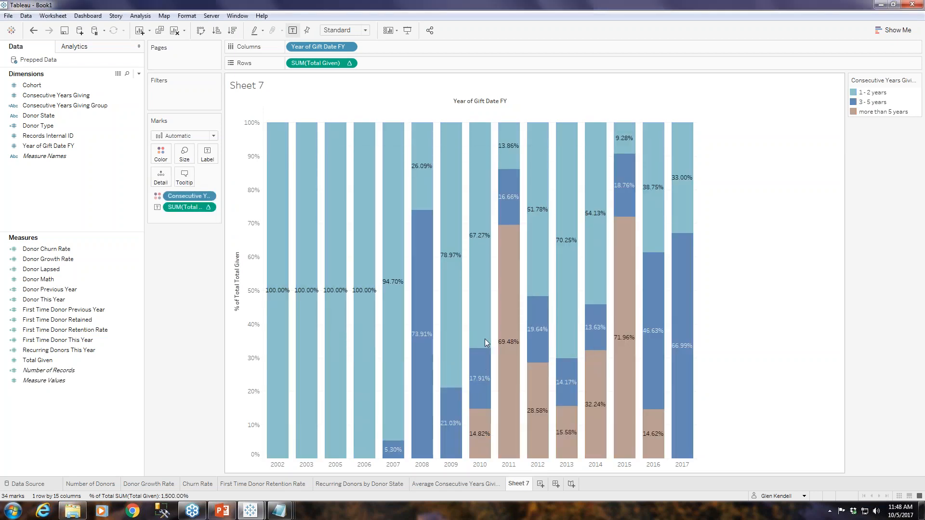
Step: Rename the Sheet 7 worksheet as "Percent Donated by Consecutive Years Giving Group"
mouse_move(298, 266)
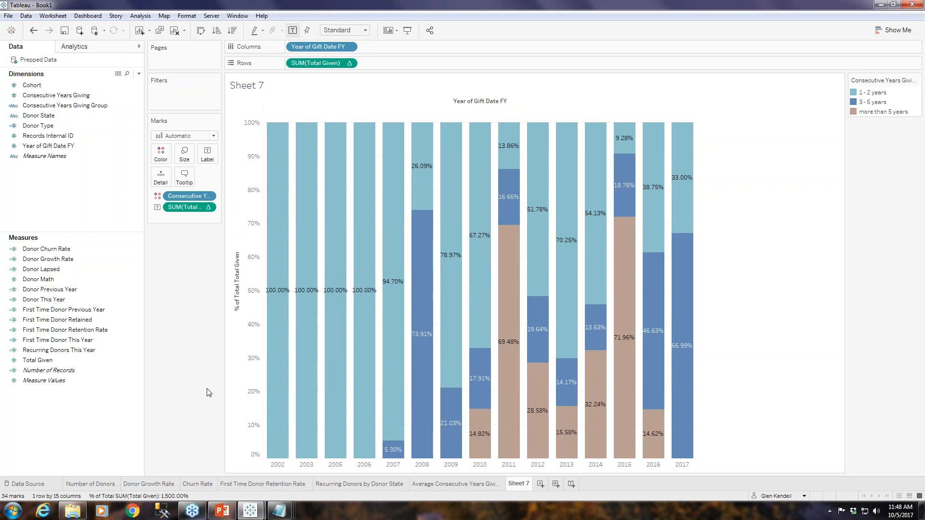
mouse_move(668, 244)
mouse_move(680, 194)
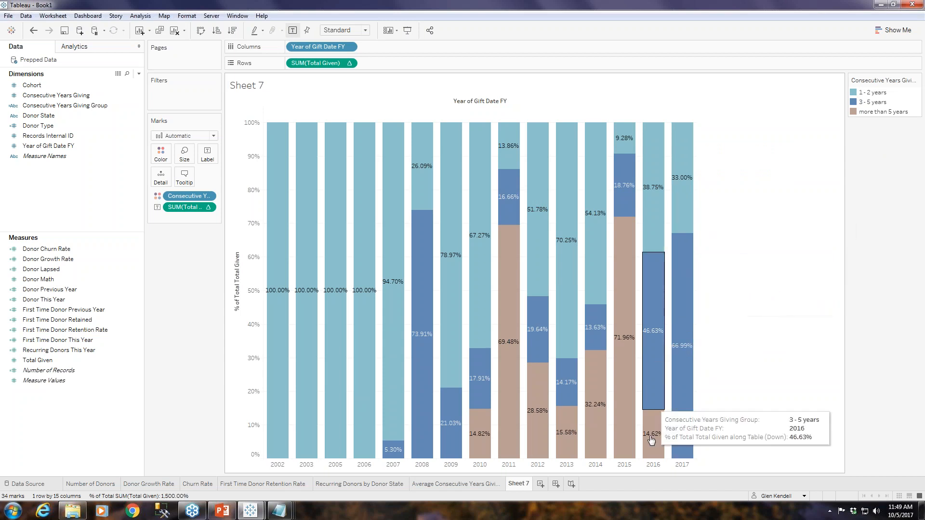
mouse_move(650, 440)
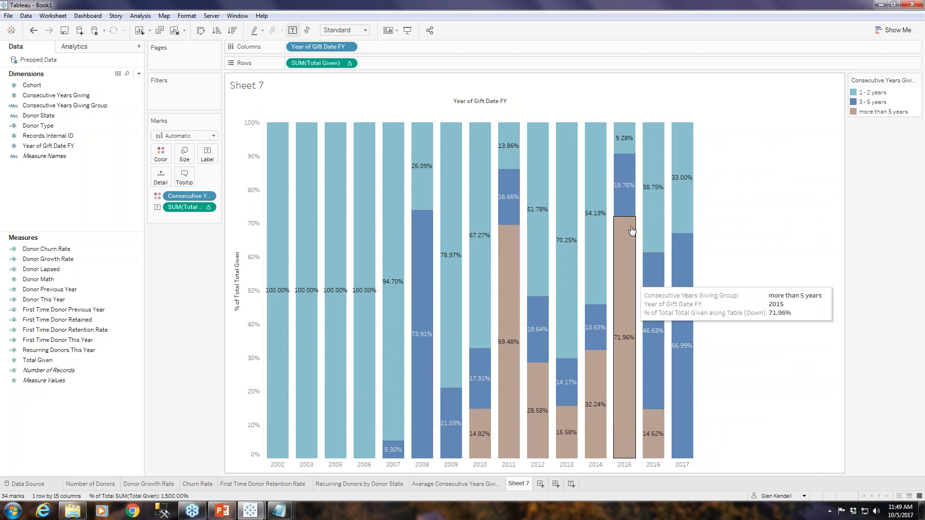
mouse_move(598, 242)
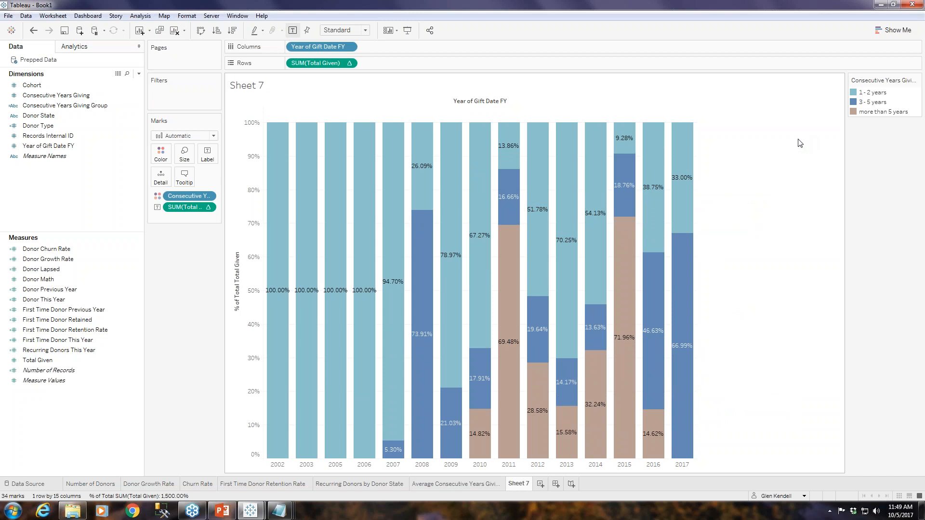
right_click(525, 487)
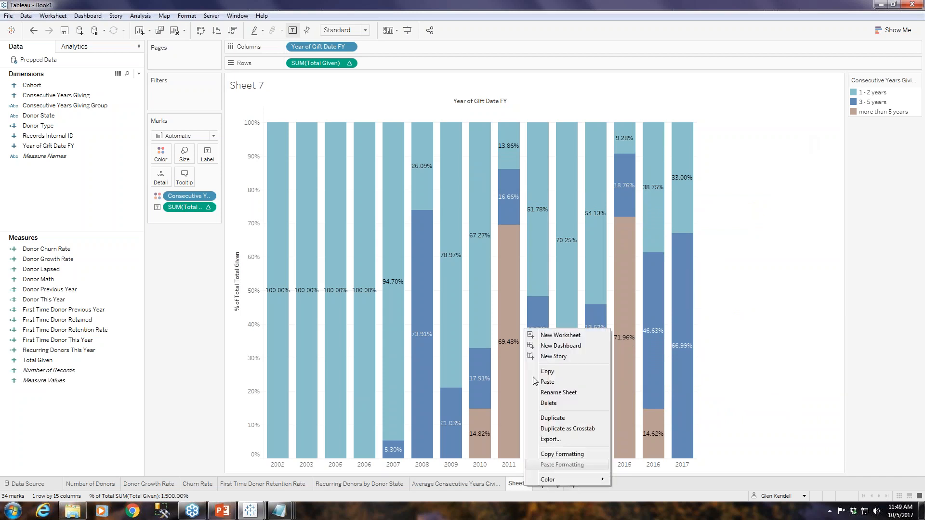
left_click(542, 388)
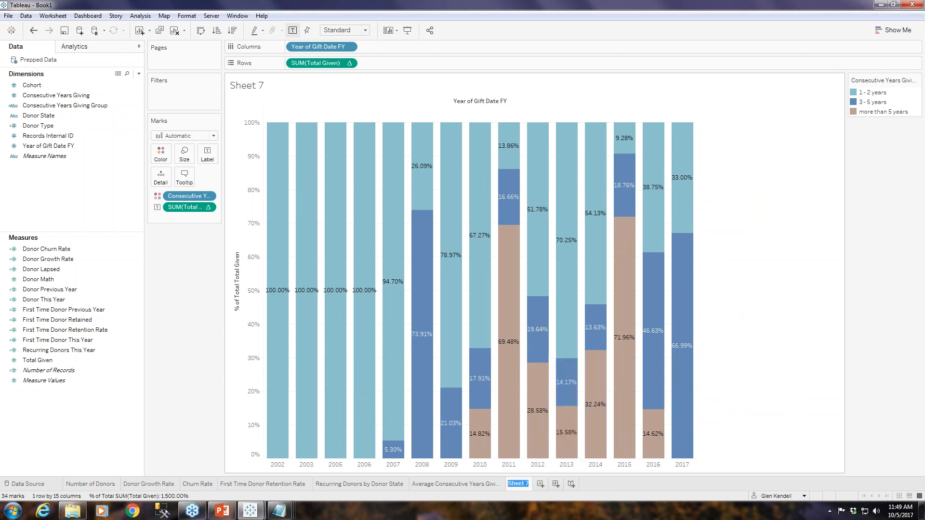
type("Percent Don")
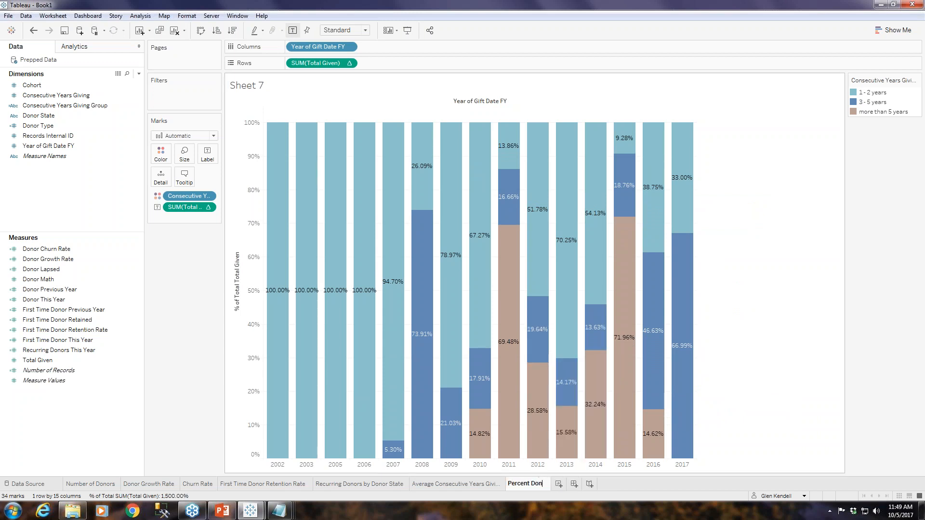
type("ated by ")
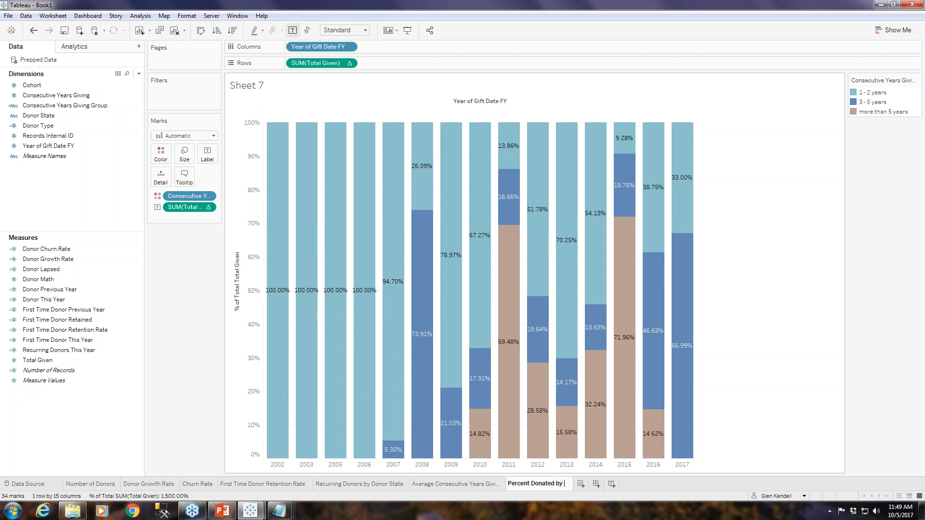
type("Consecu")
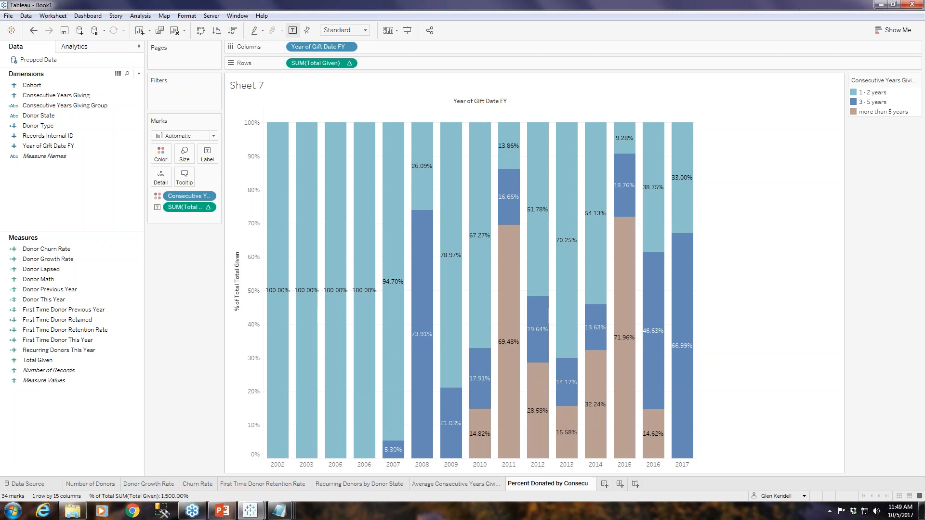
type("tive Years")
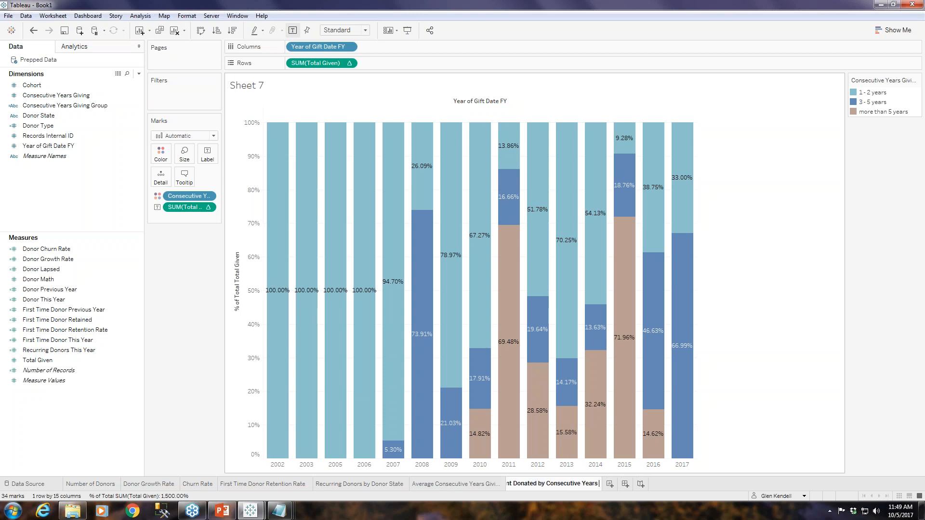
type(" Giving Group")
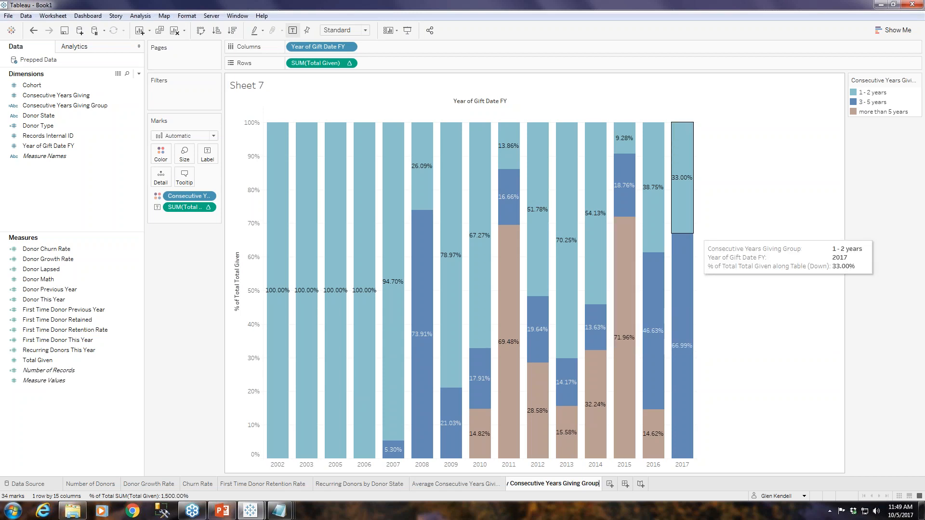
left_click(741, 225)
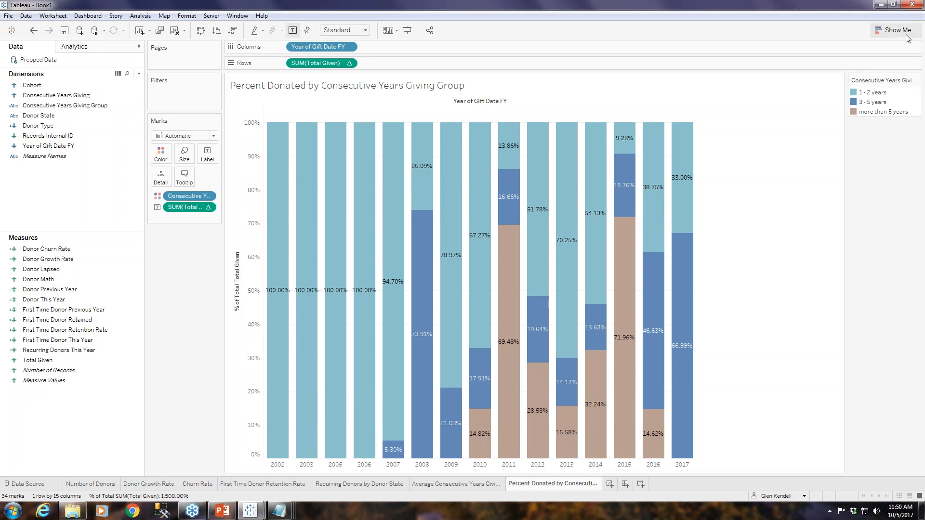
left_click(921, 22)
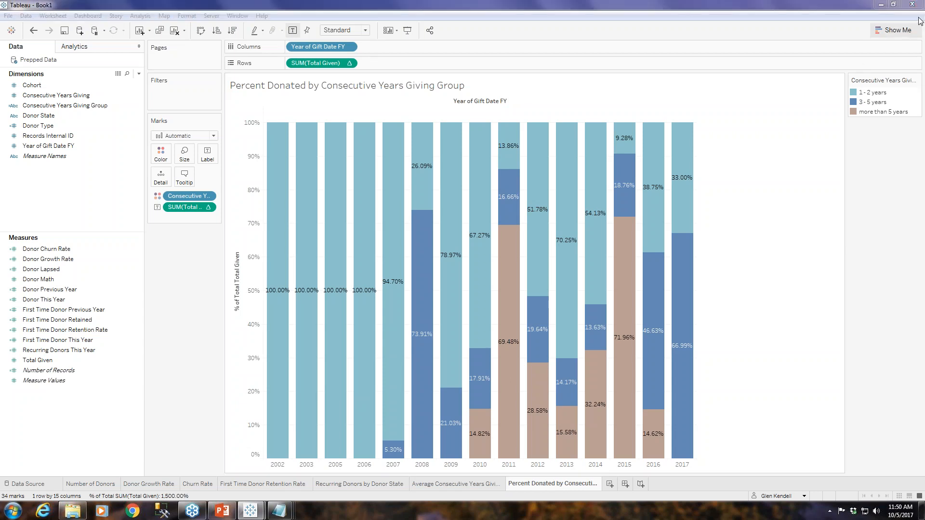